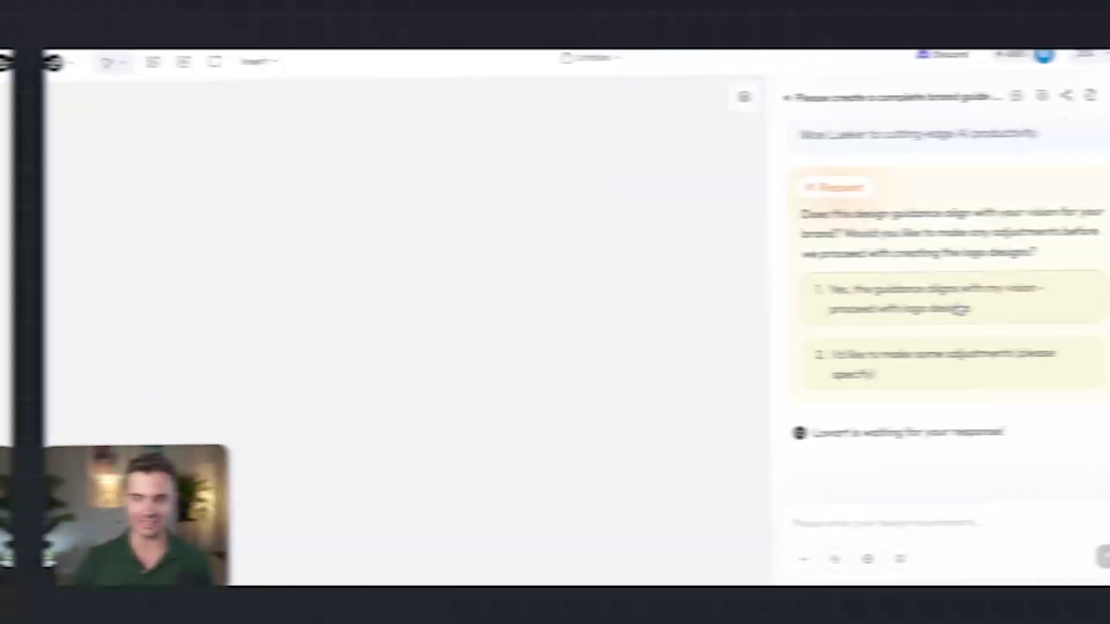
# - Approve the brand guidance, then select the Automate Repetitive Tasks and orange infographic cards
pyautogui.click(986, 314)
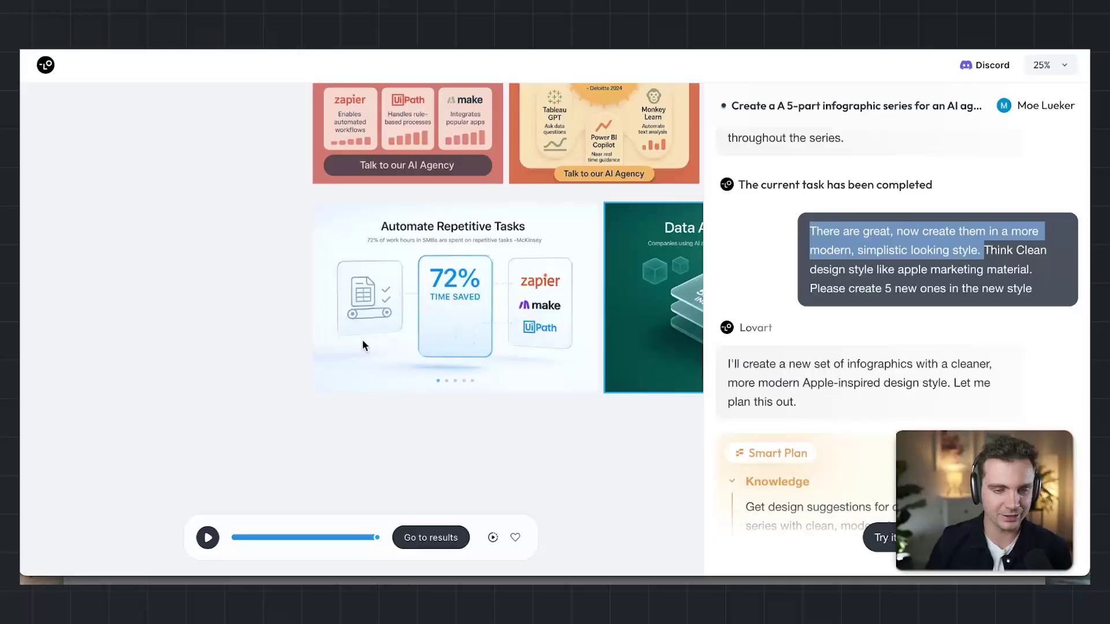
pyautogui.click(362, 338)
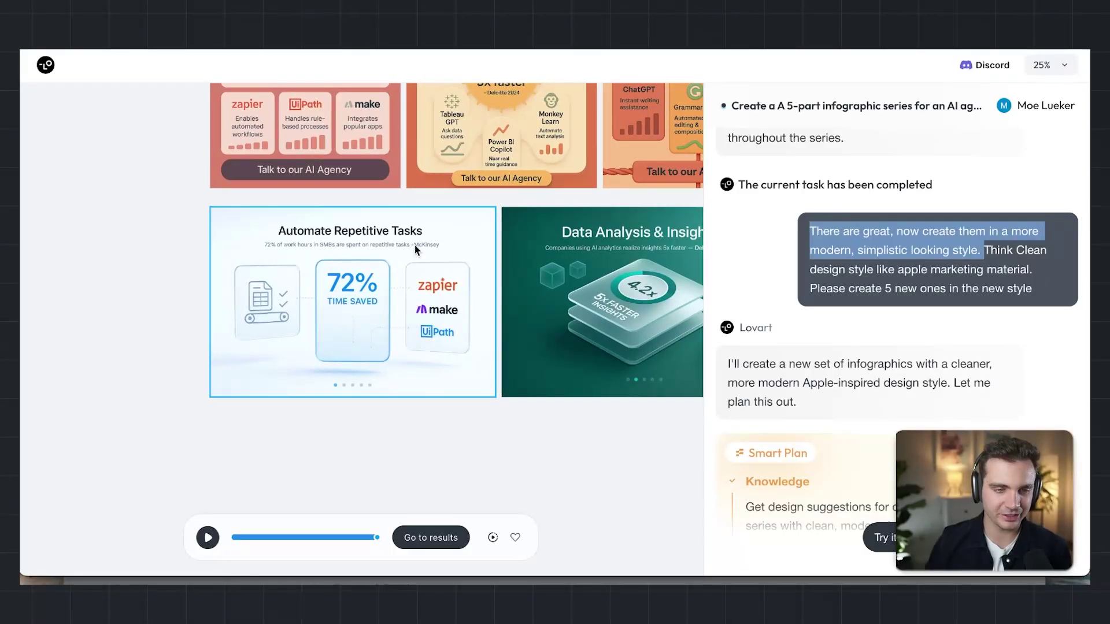
pyautogui.scroll(2, 415, 250)
pyautogui.click(321, 285)
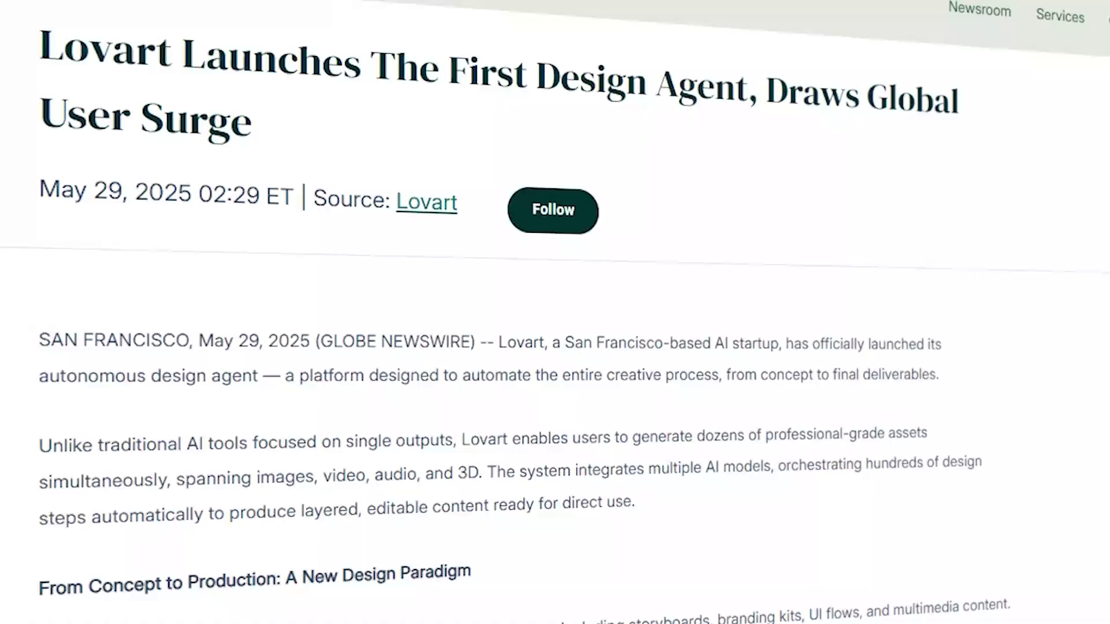
# - Read down the GlobeNewswire press release about Lovart's first design agent launch
pyautogui.scroll(-3, 555, 312)
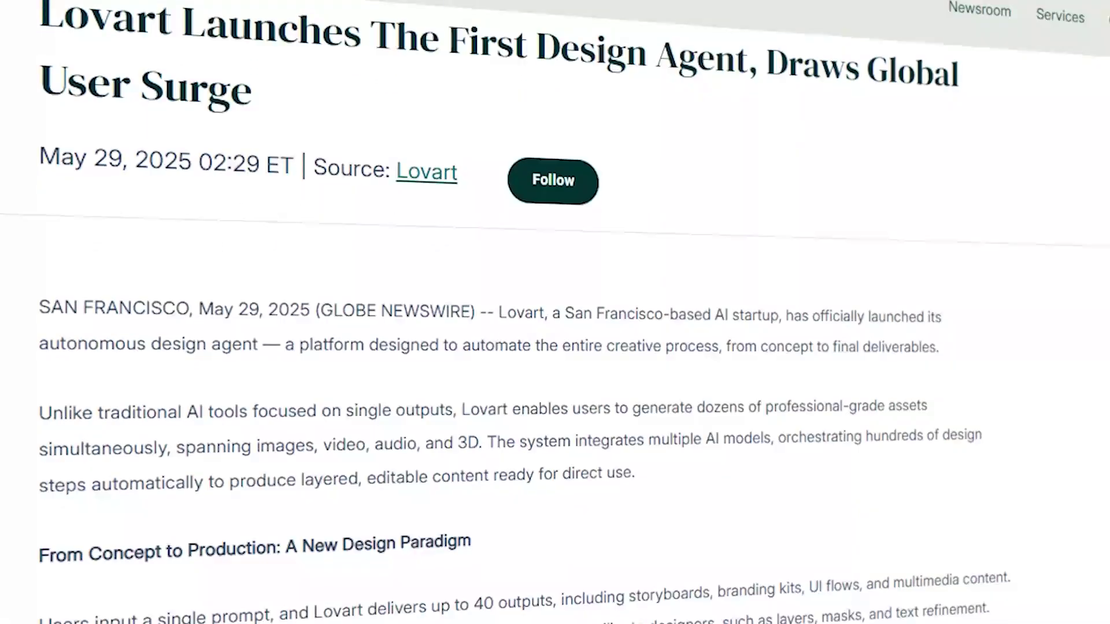
pyautogui.scroll(-5, 554, 312)
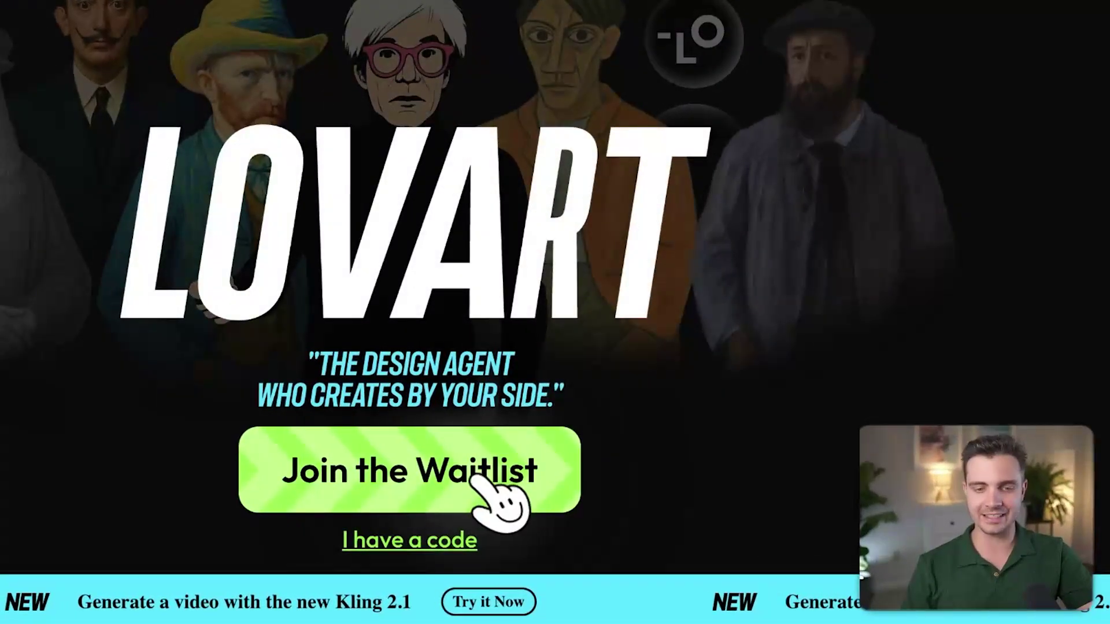
# - Dismiss the waitlist form and submit the pasted invitation code to sign in
pyautogui.click(496, 481)
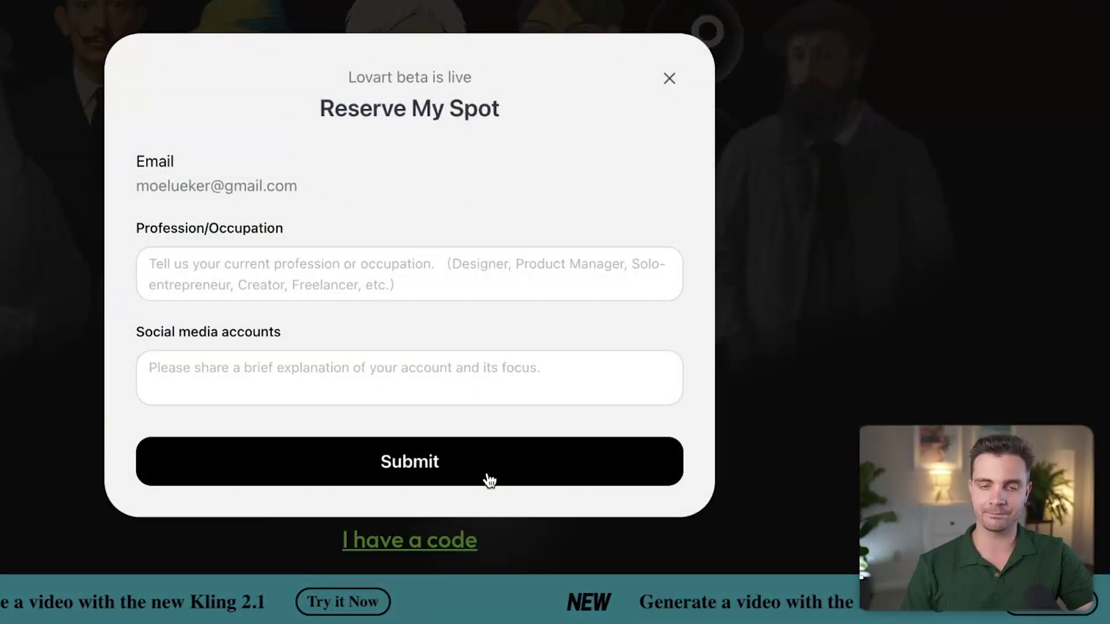
pyautogui.click(671, 81)
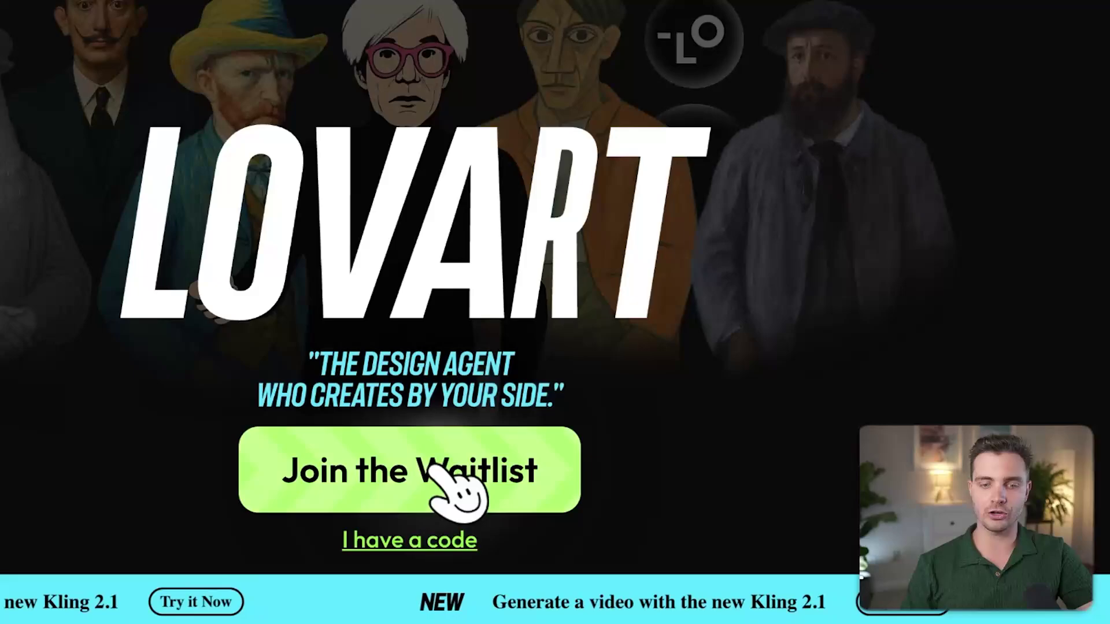
pyautogui.click(376, 539)
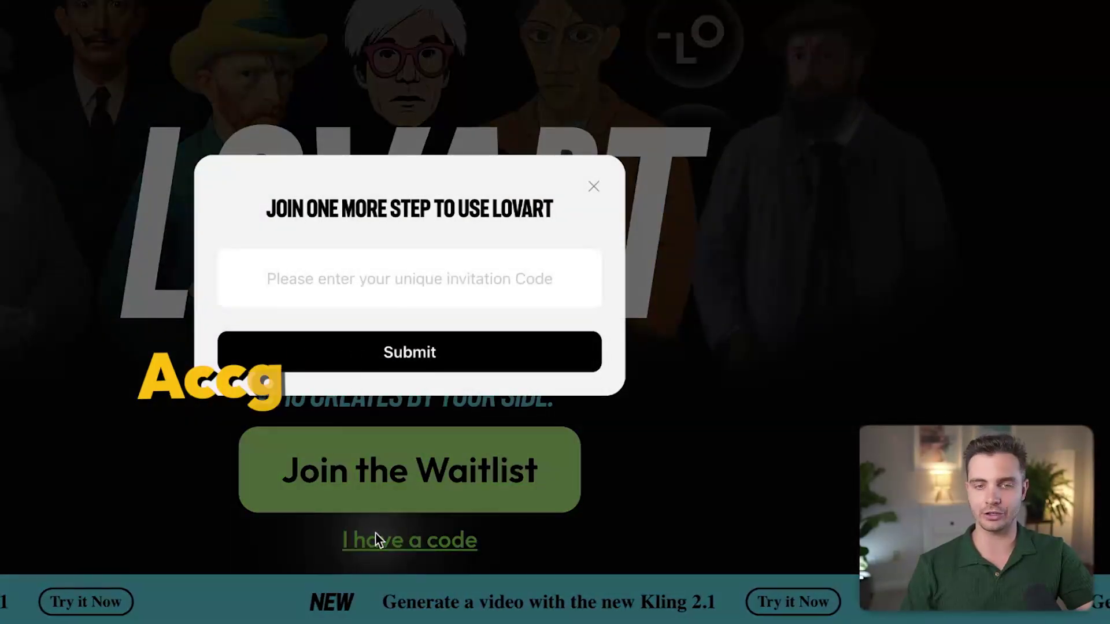
pyautogui.click(366, 284)
pyautogui.hotkey('ctrl', 'v')
pyautogui.click(408, 352)
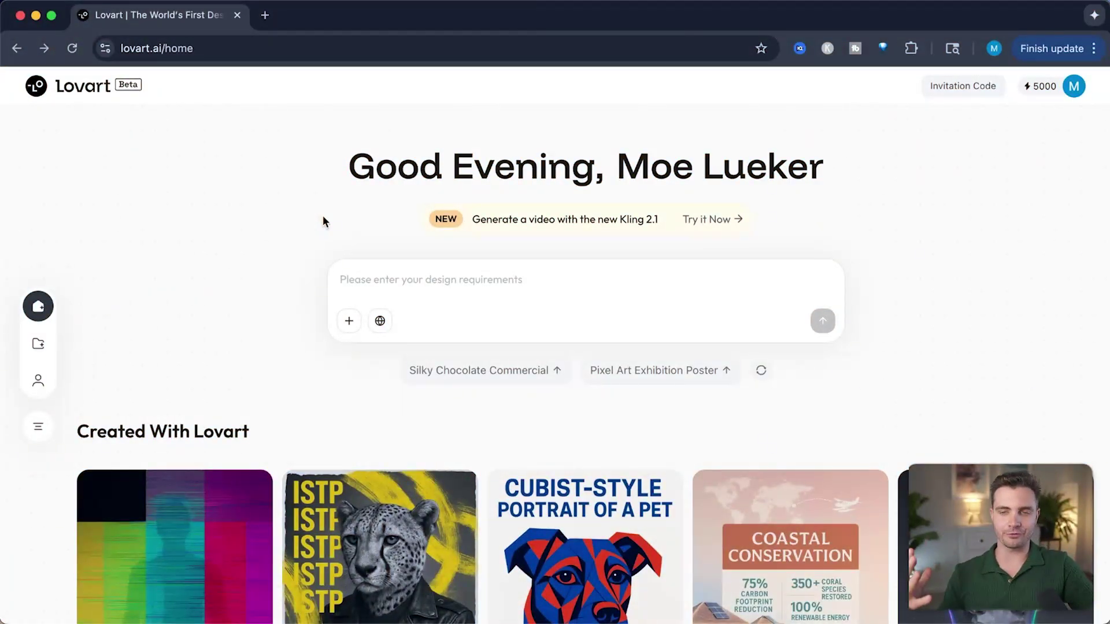
pyautogui.click(407, 280)
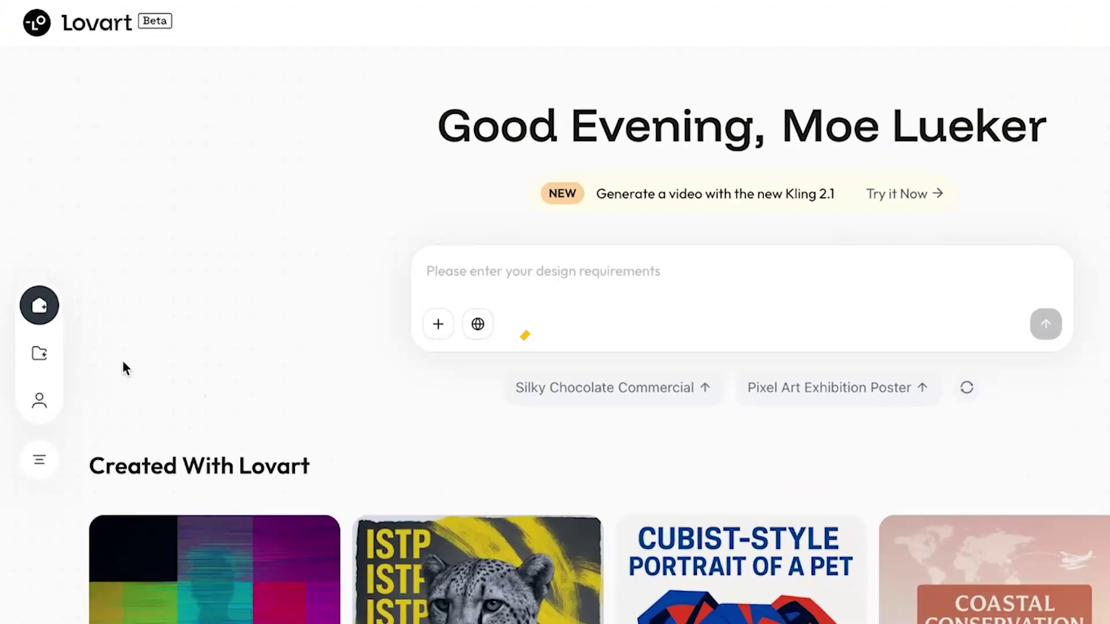
pyautogui.click(41, 355)
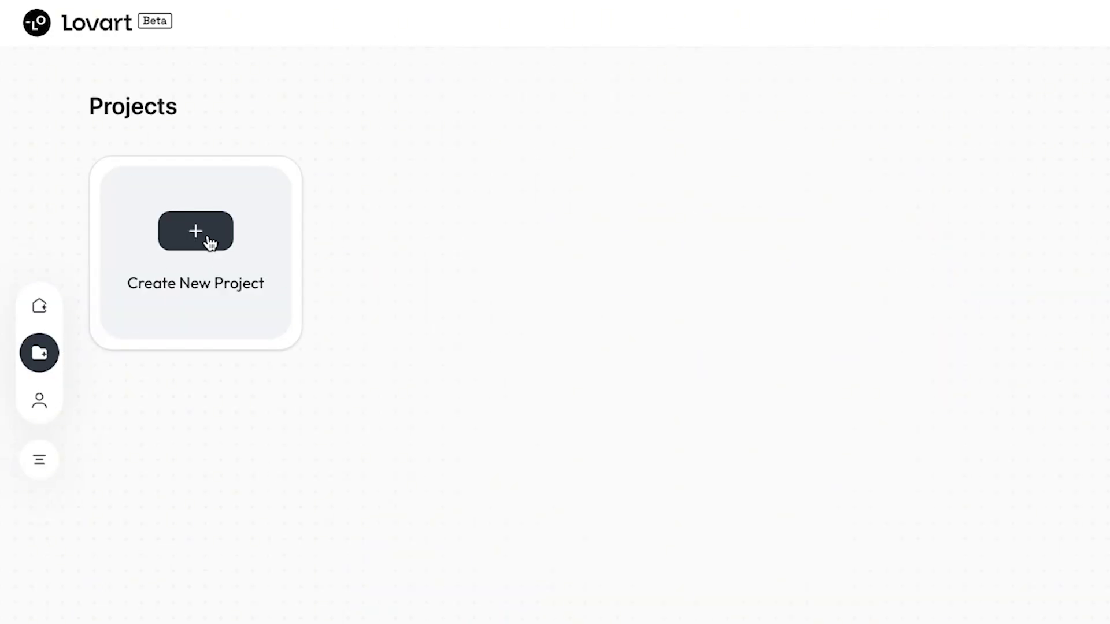
pyautogui.click(40, 403)
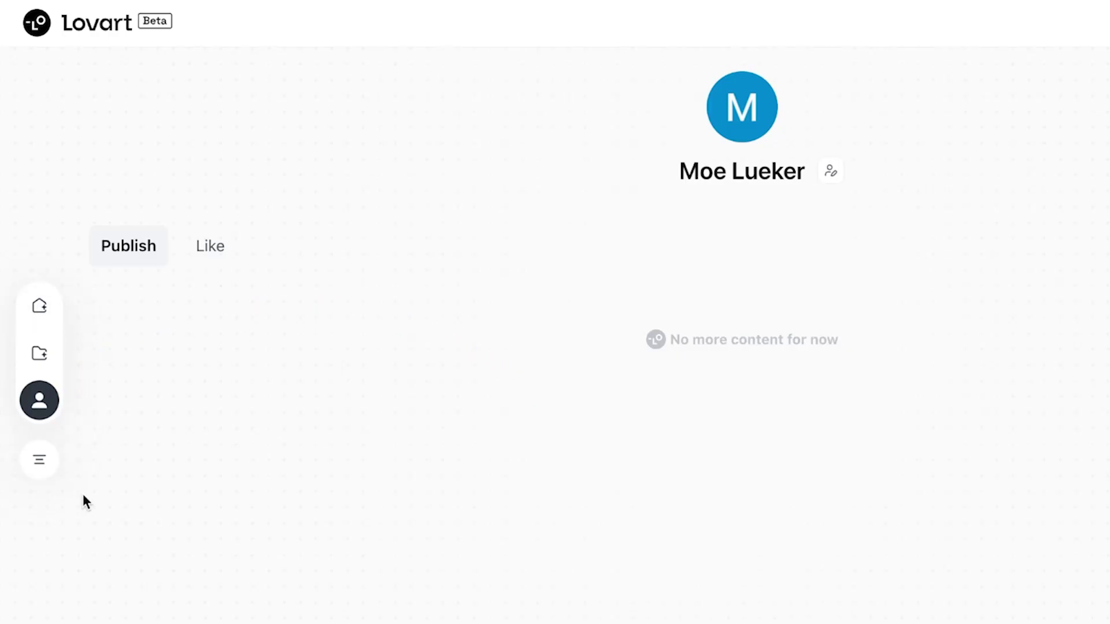
pyautogui.click(38, 460)
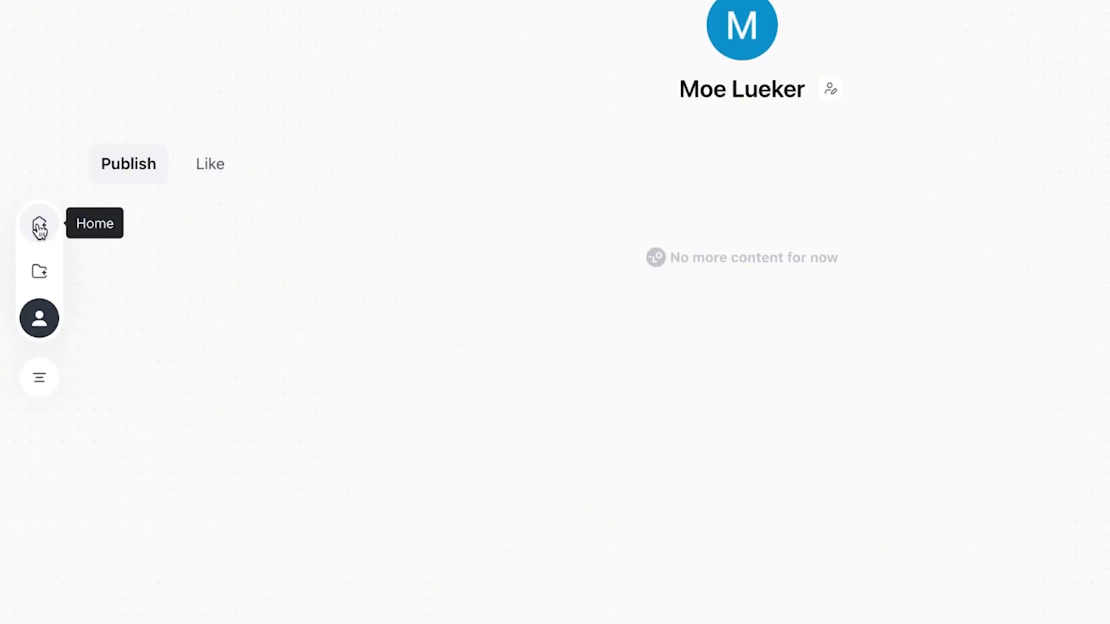
pyautogui.click(39, 377)
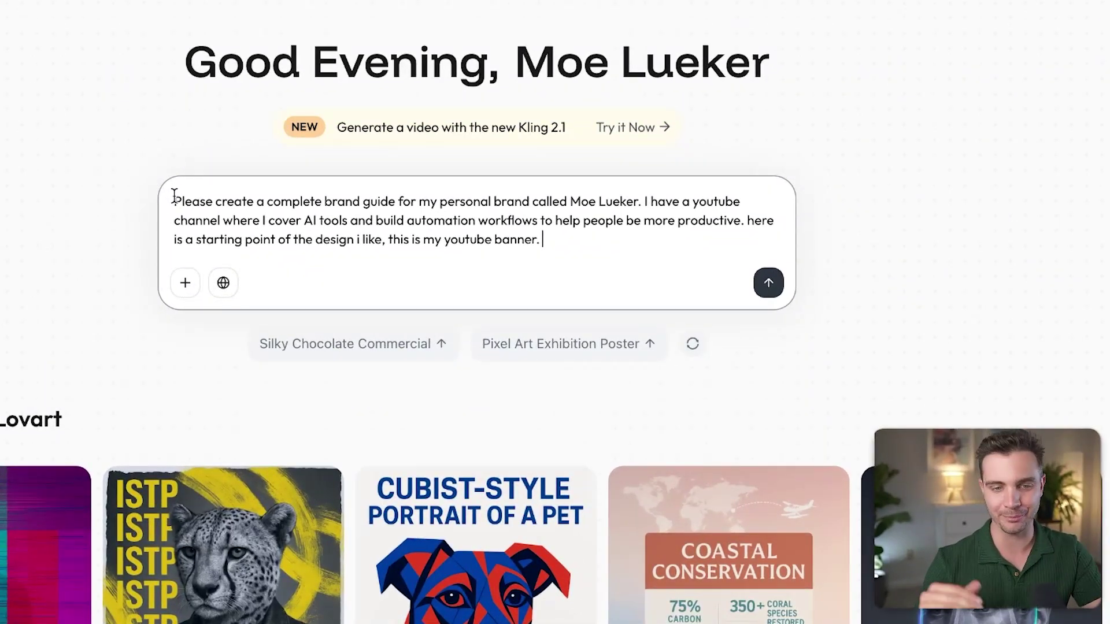
# - Replace the prompt's first line with 'Please create a complete brand guide and'
pyautogui.moveTo(340, 277); pyautogui.dragTo(677, 279)
pyautogui.hotkey('shift', 'End')
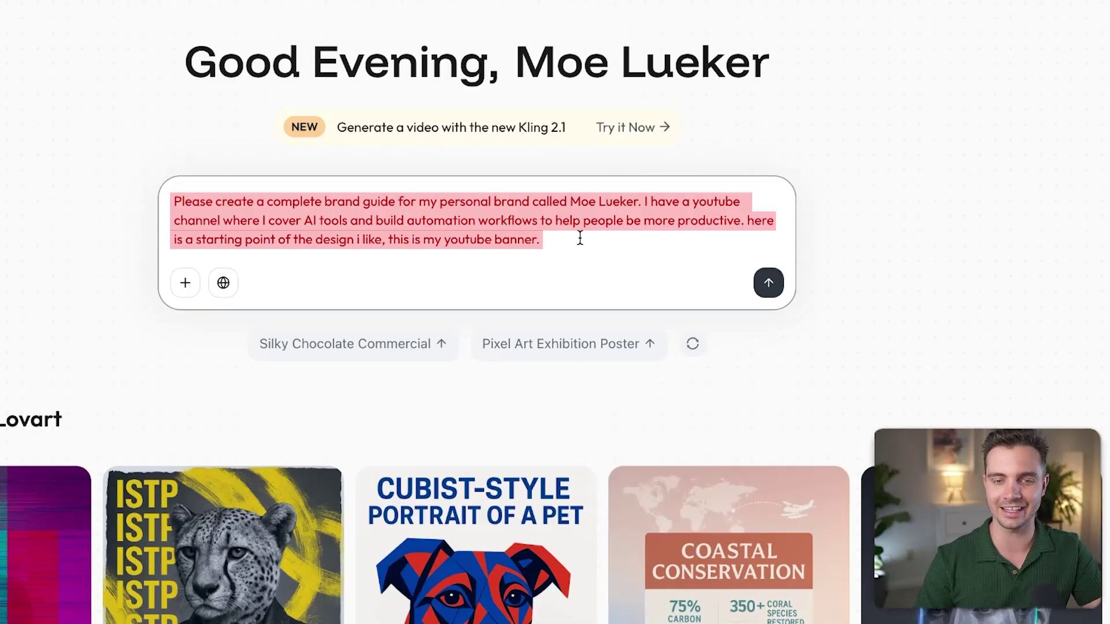
pyautogui.write('Please create a')
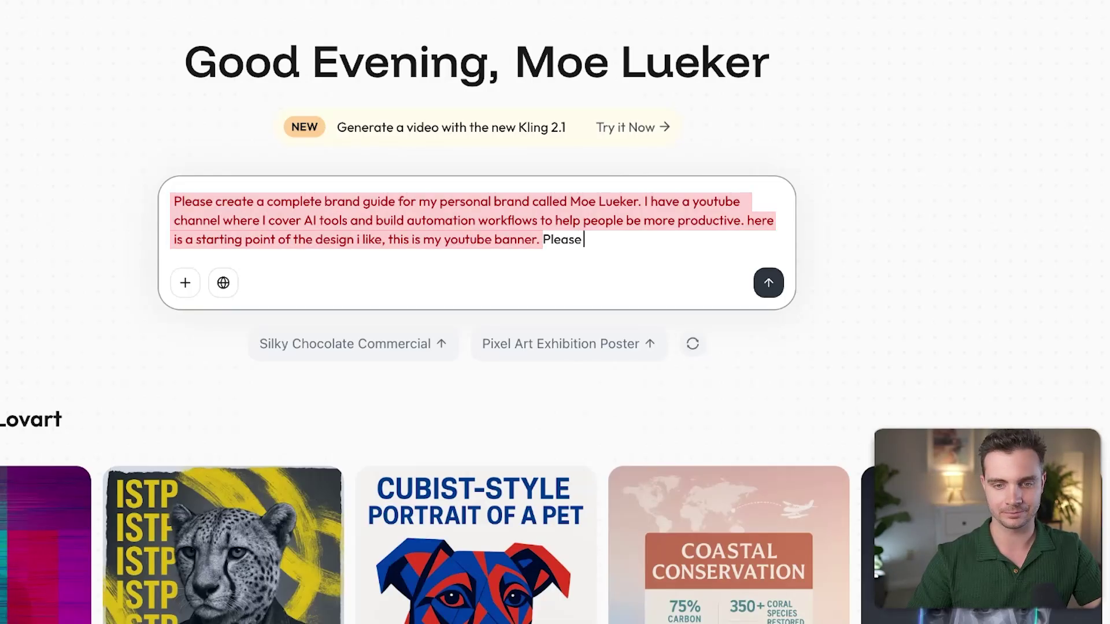
pyautogui.write(' complete brand guide and')
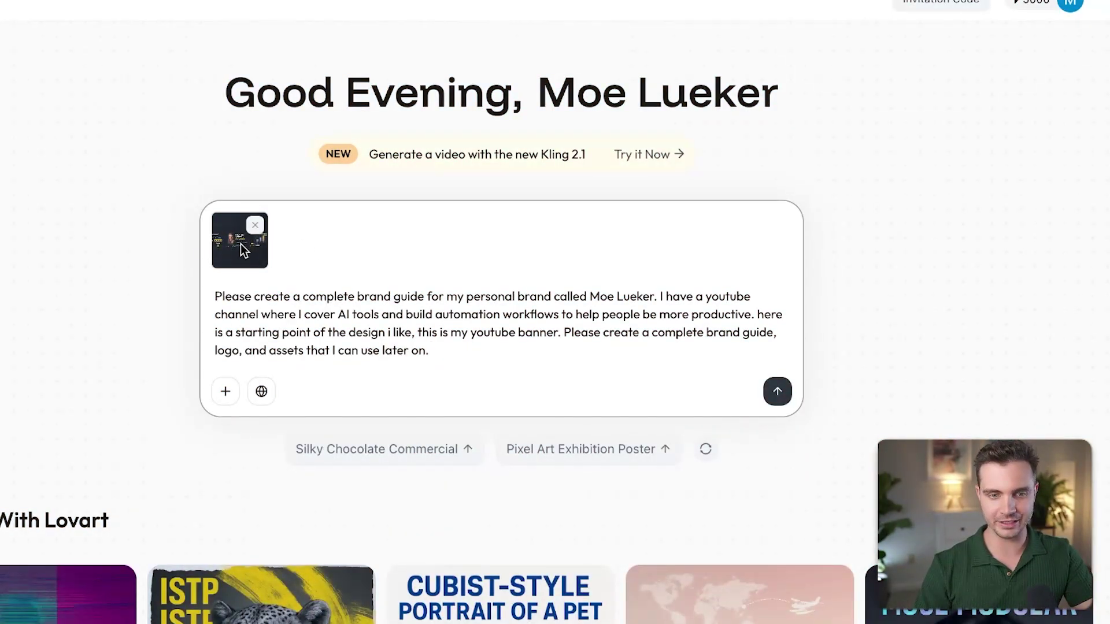
# - Send the brand-guide request and complete the four-page welcome tutorial
pyautogui.click(777, 393)
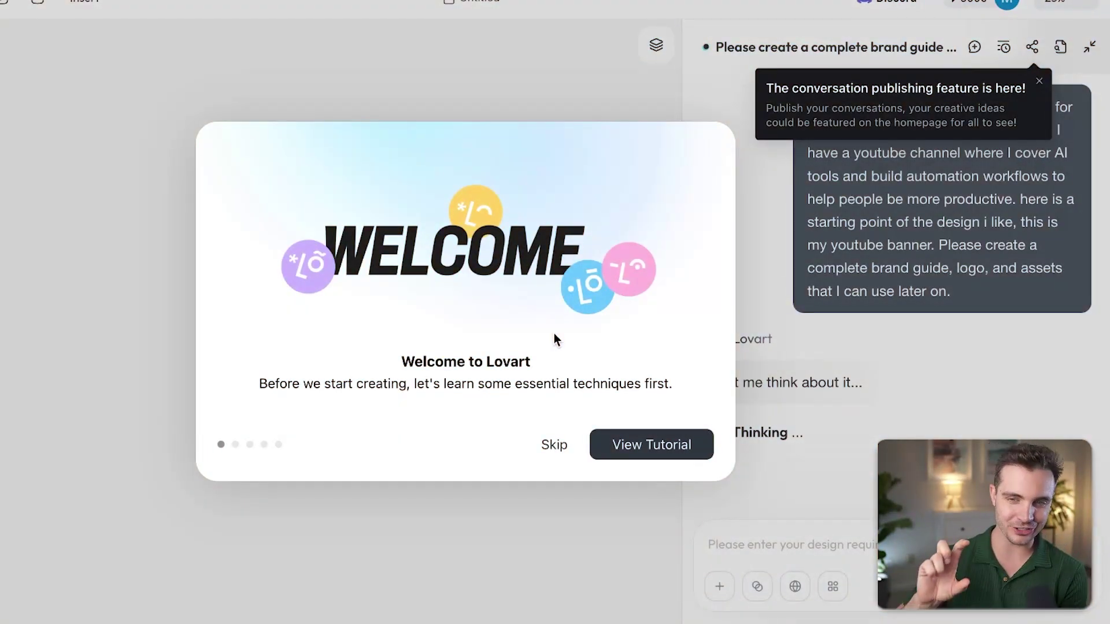
pyautogui.click(637, 446)
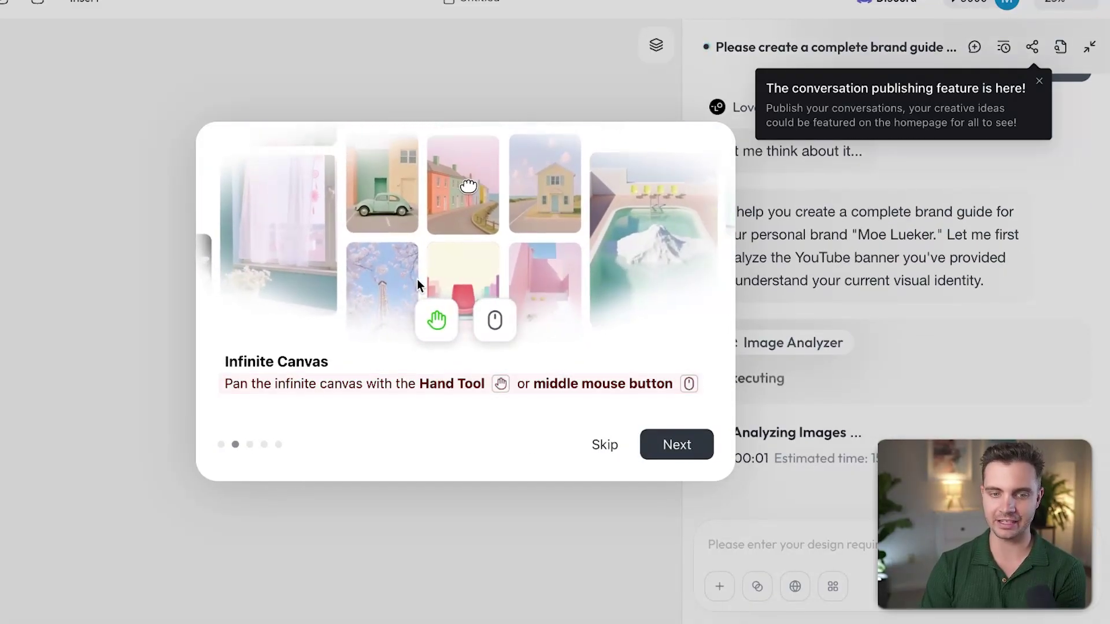
pyautogui.click(679, 455)
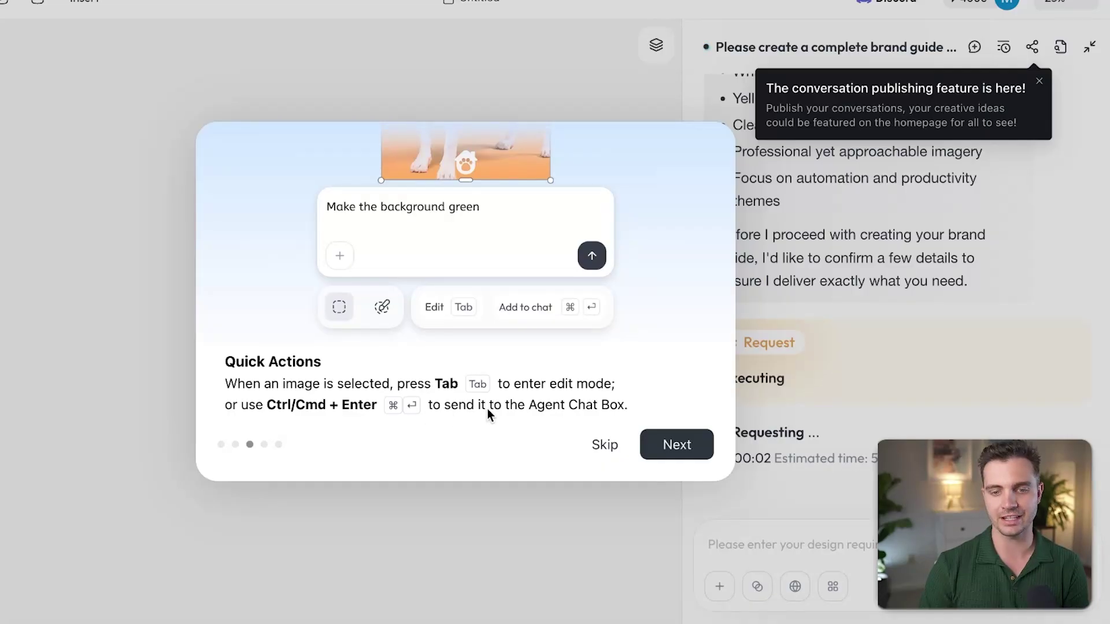
pyautogui.click(670, 444)
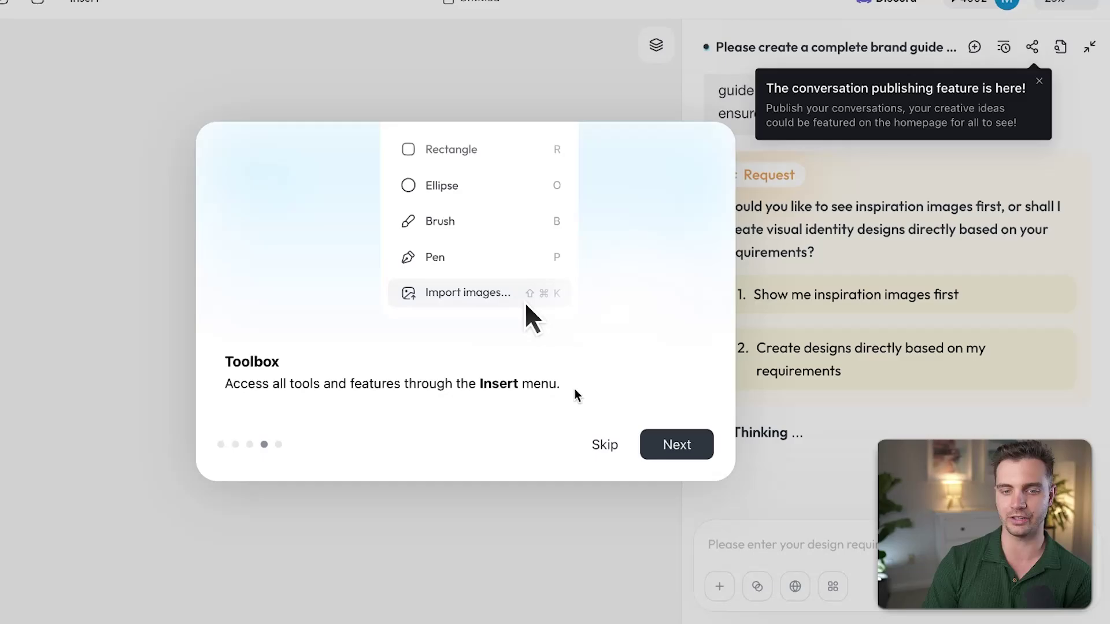
pyautogui.click(687, 460)
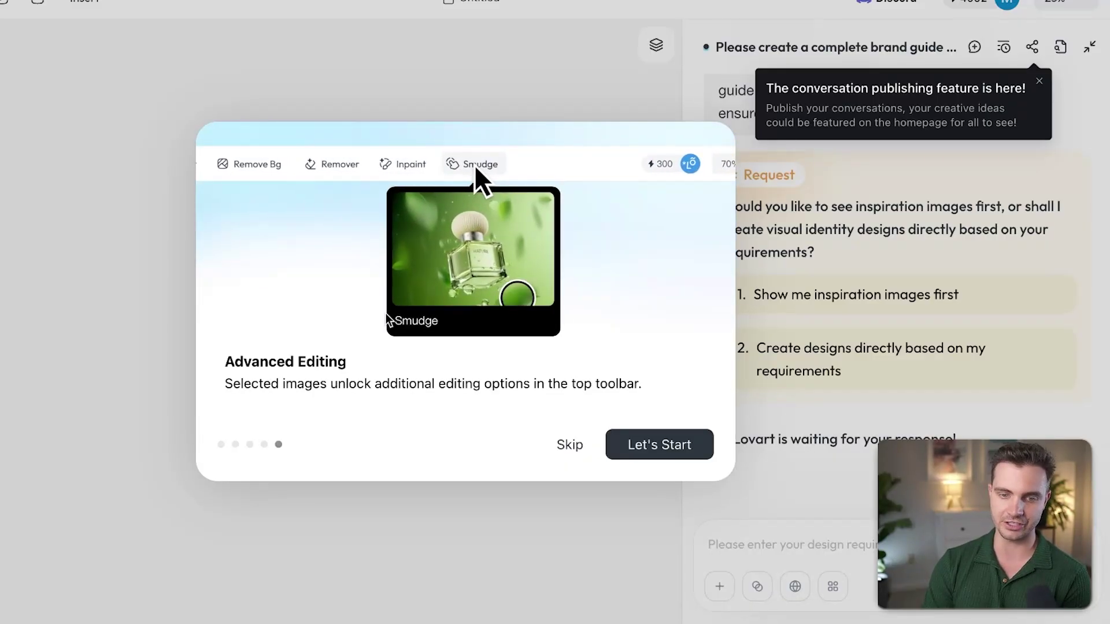
pyautogui.click(662, 444)
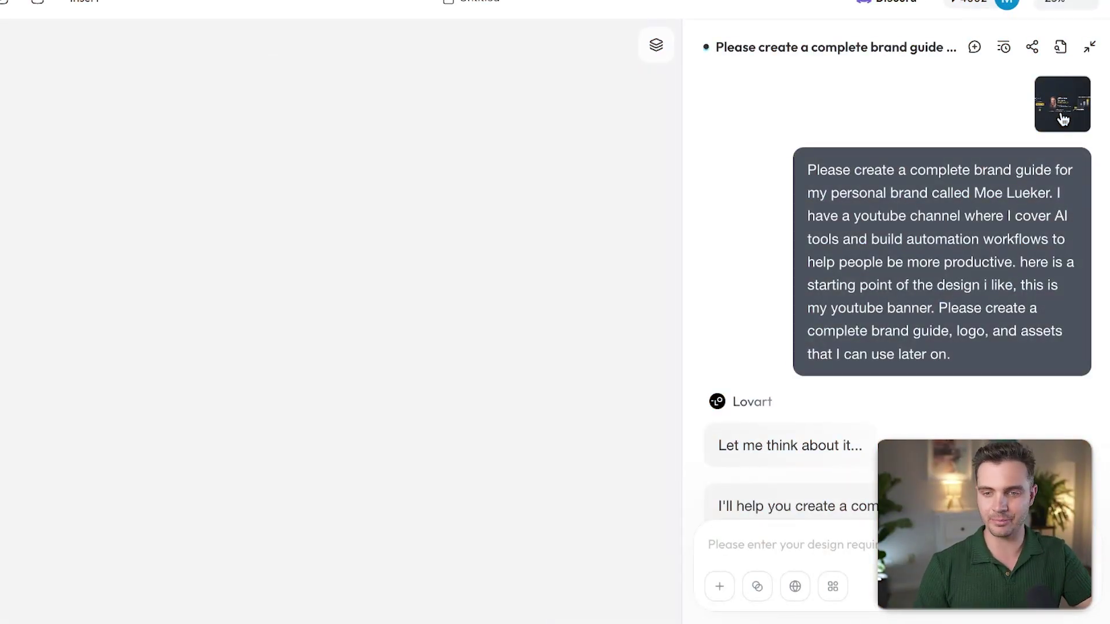
# - Read through the sent prompt and Lovart's Initial Assessment down to its Request card
pyautogui.moveTo(805, 161); pyautogui.dragTo(1019, 385)
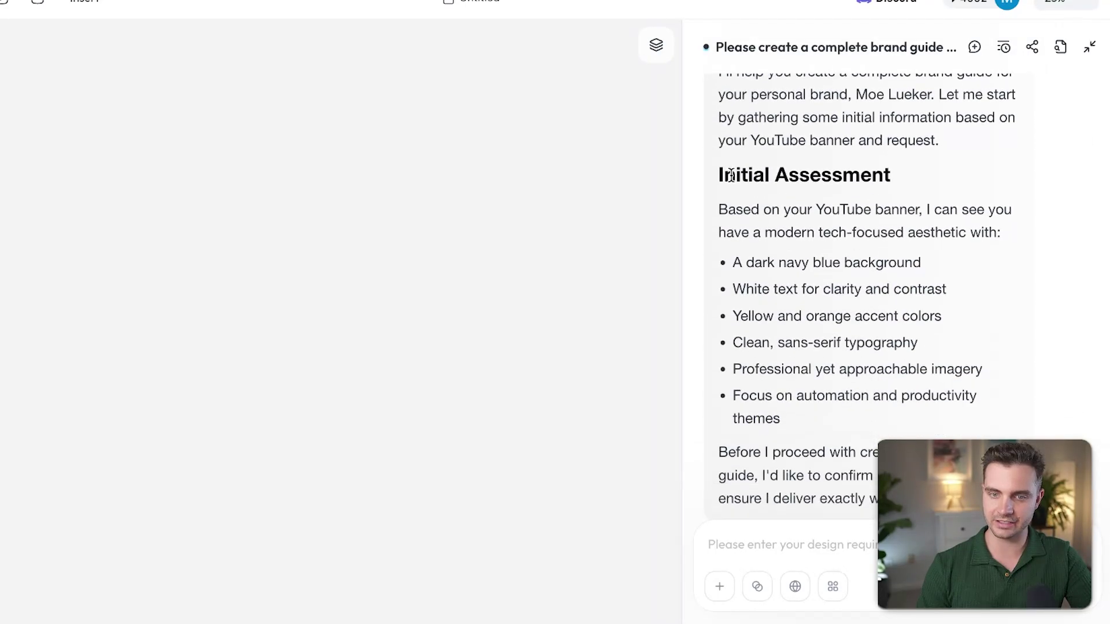
pyautogui.moveTo(719, 175); pyautogui.dragTo(946, 423)
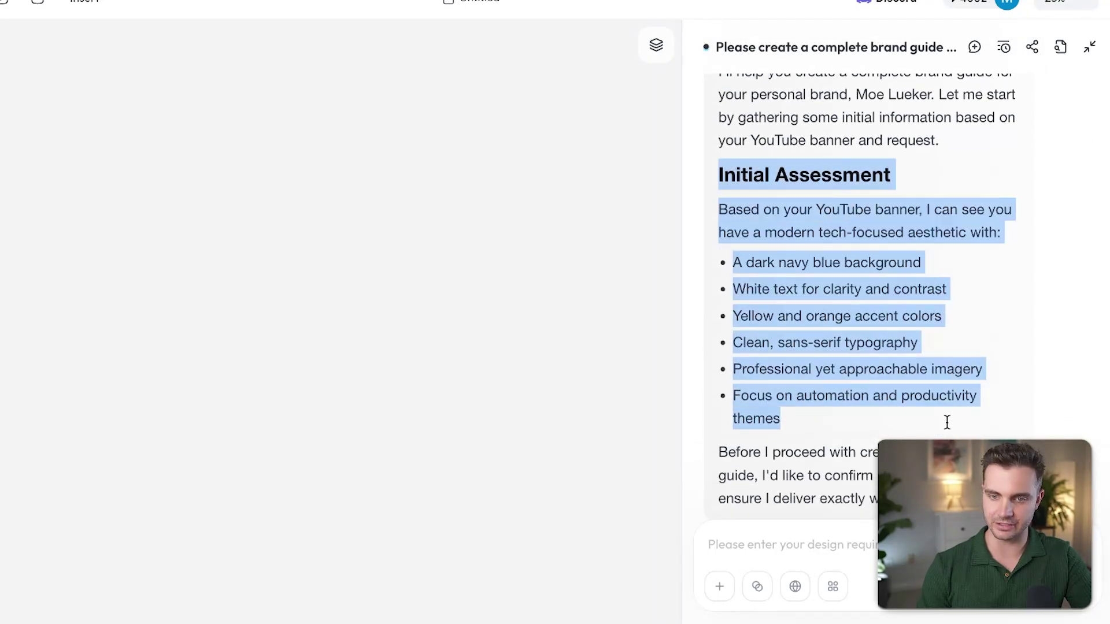
pyautogui.click(876, 311)
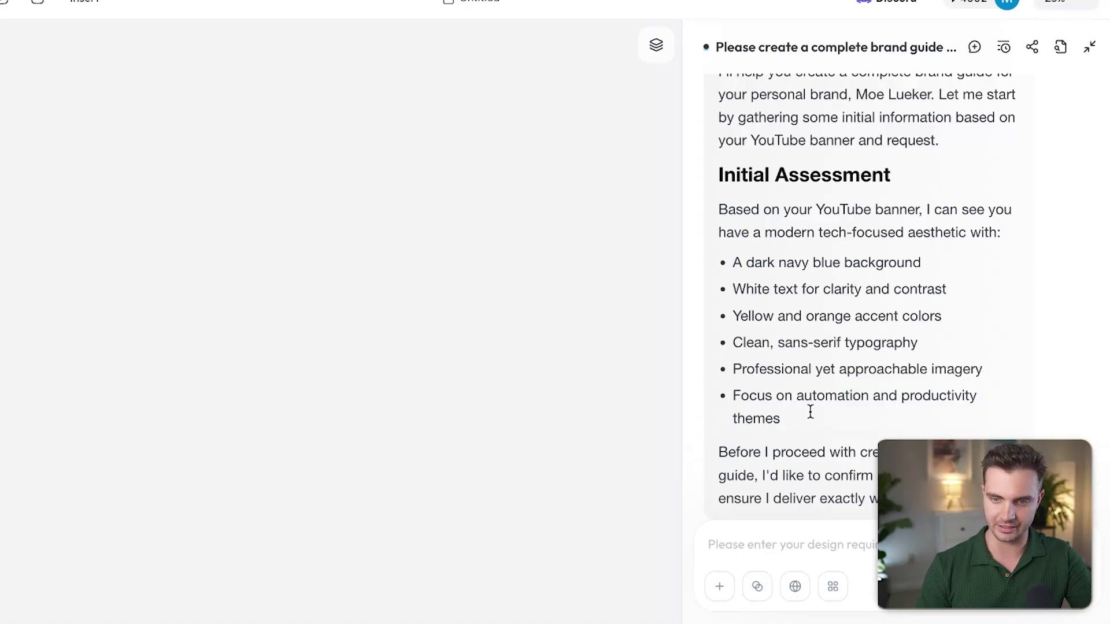
pyautogui.scroll(-3, 810, 411)
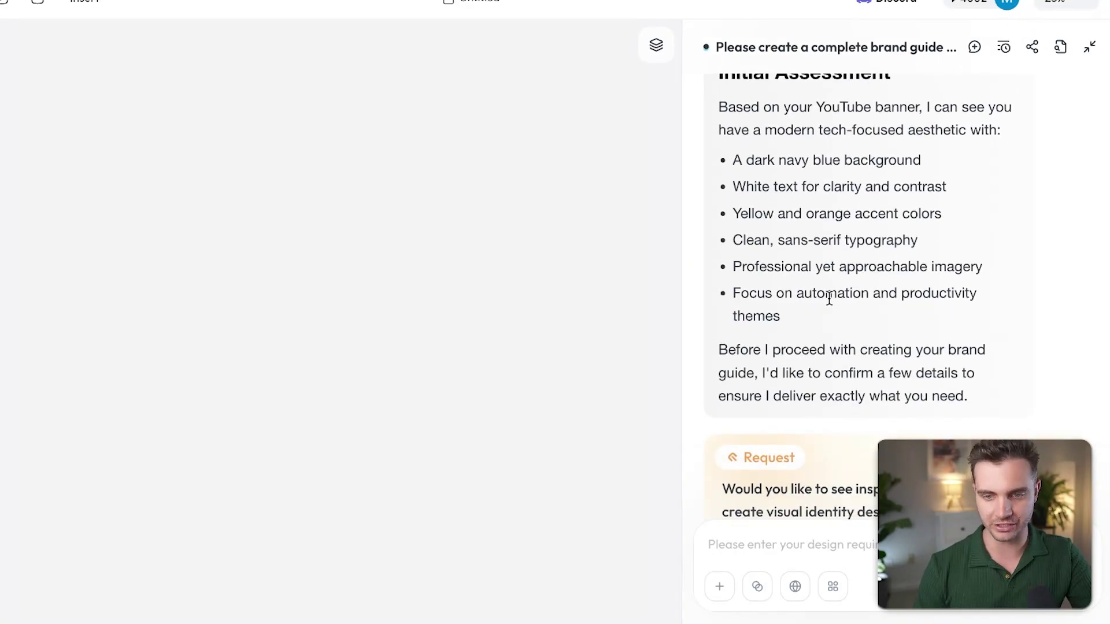
pyautogui.scroll(-2, 820, 309)
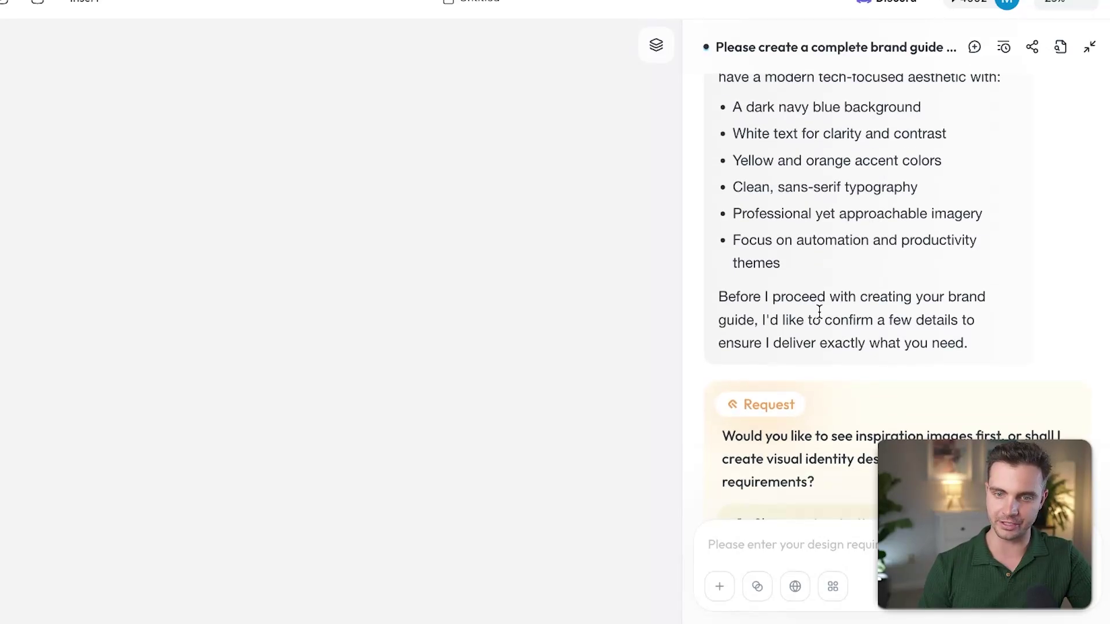
pyautogui.scroll(-4, 820, 310)
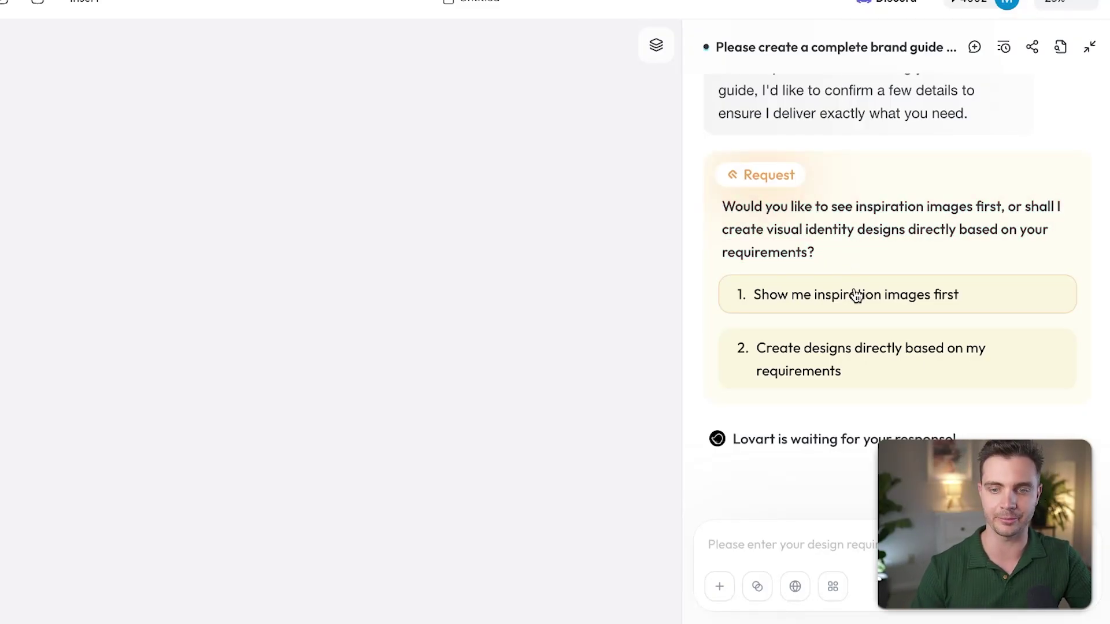
# - Choose inspiration images first, then attach and preview the AI & YOU handshake poster
pyautogui.click(876, 302)
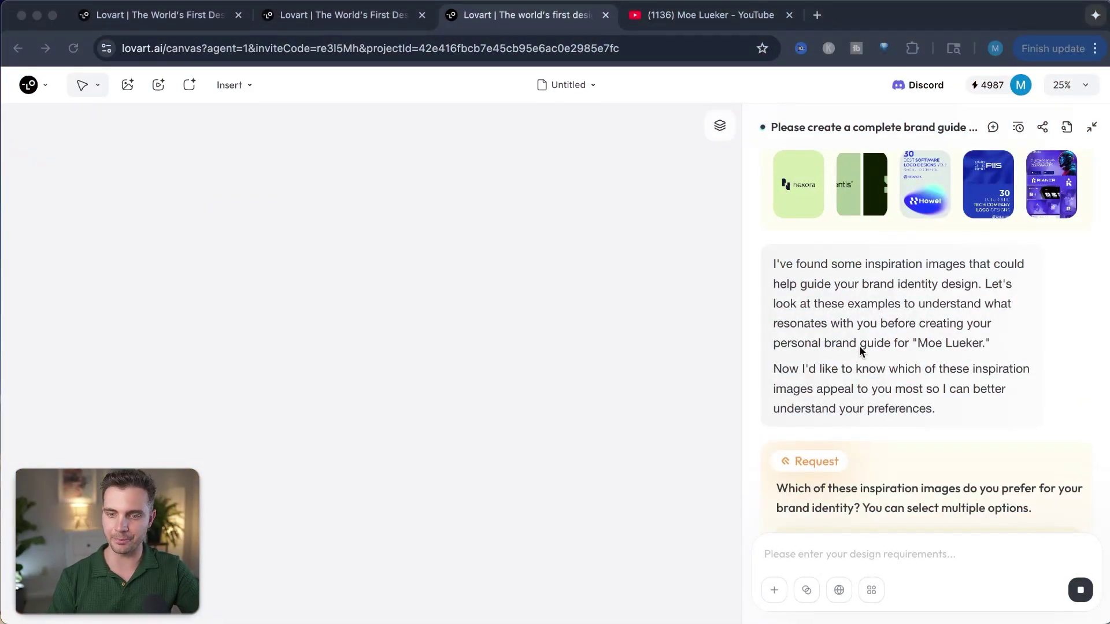
pyautogui.scroll(7, 917, 334)
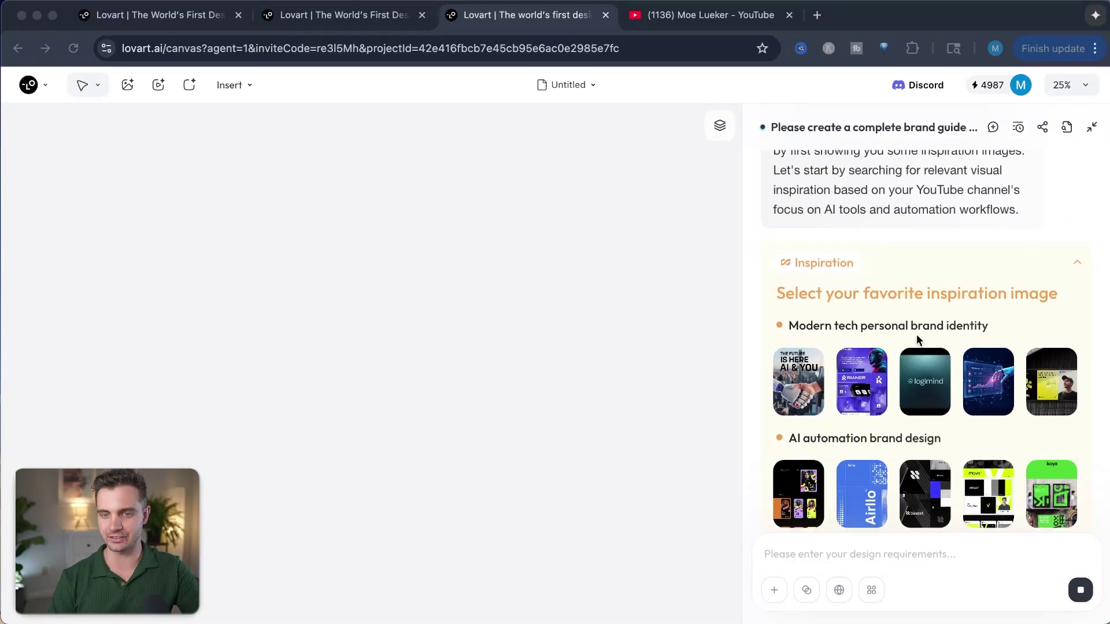
pyautogui.scroll(-2, 916, 334)
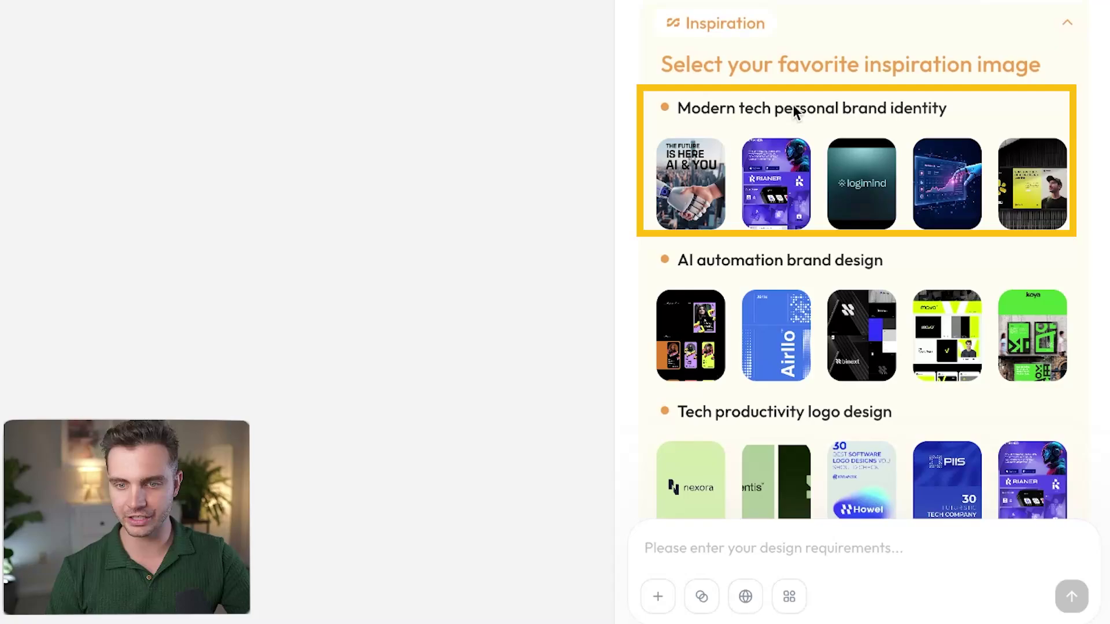
pyautogui.click(684, 211)
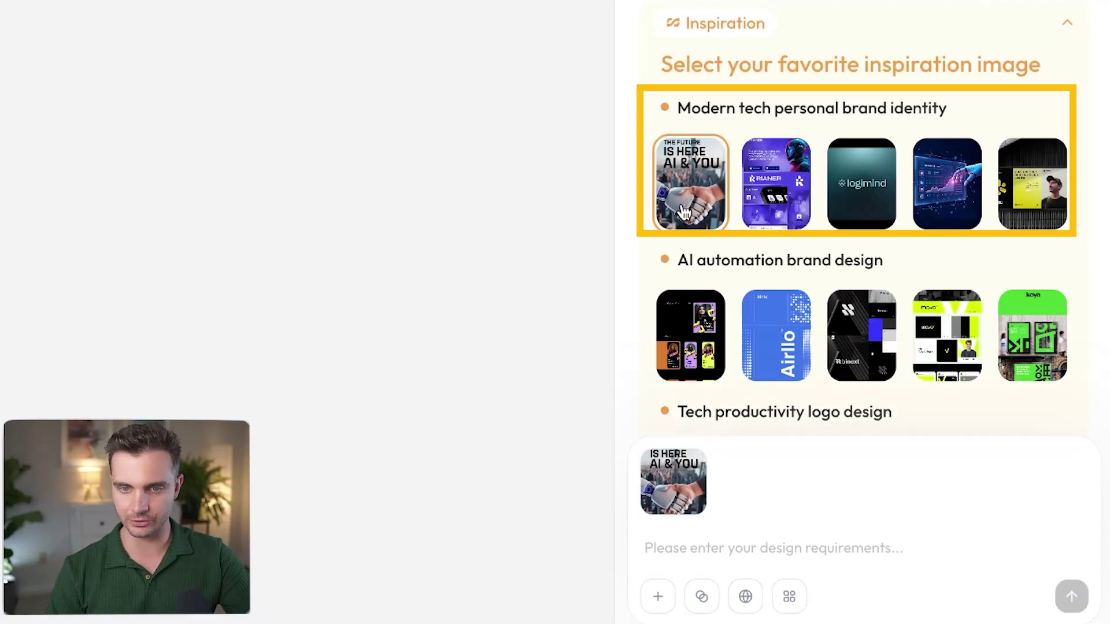
pyautogui.click(682, 480)
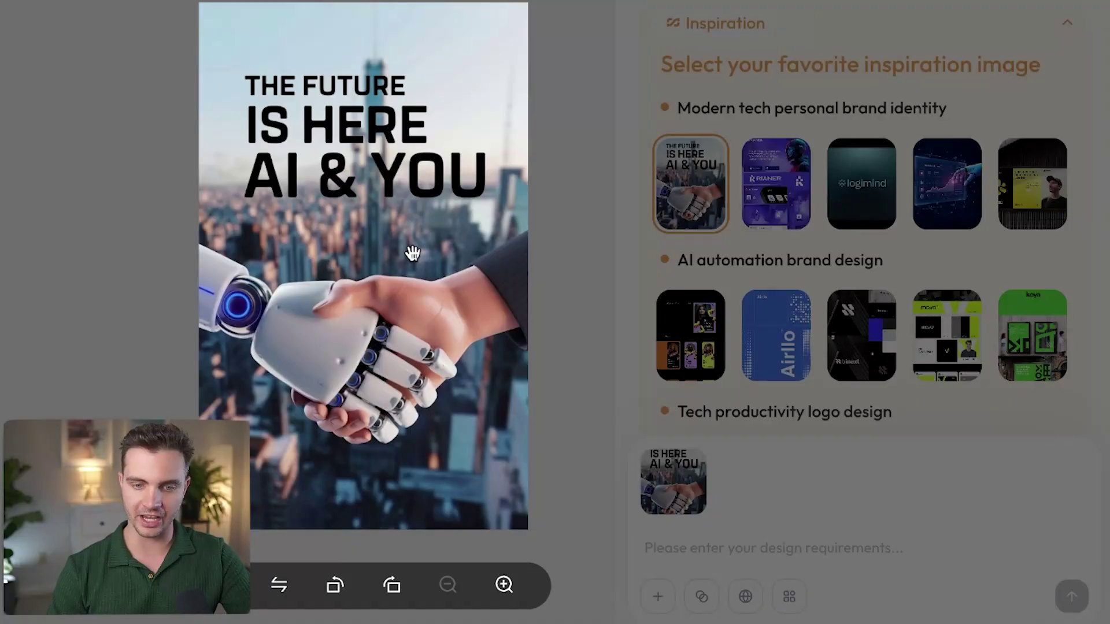
pyautogui.click(861, 191)
# - Attach the logimind image and yellow nova.ai poster, noting 'I like the Logimind image.'
pyautogui.click(867, 205)
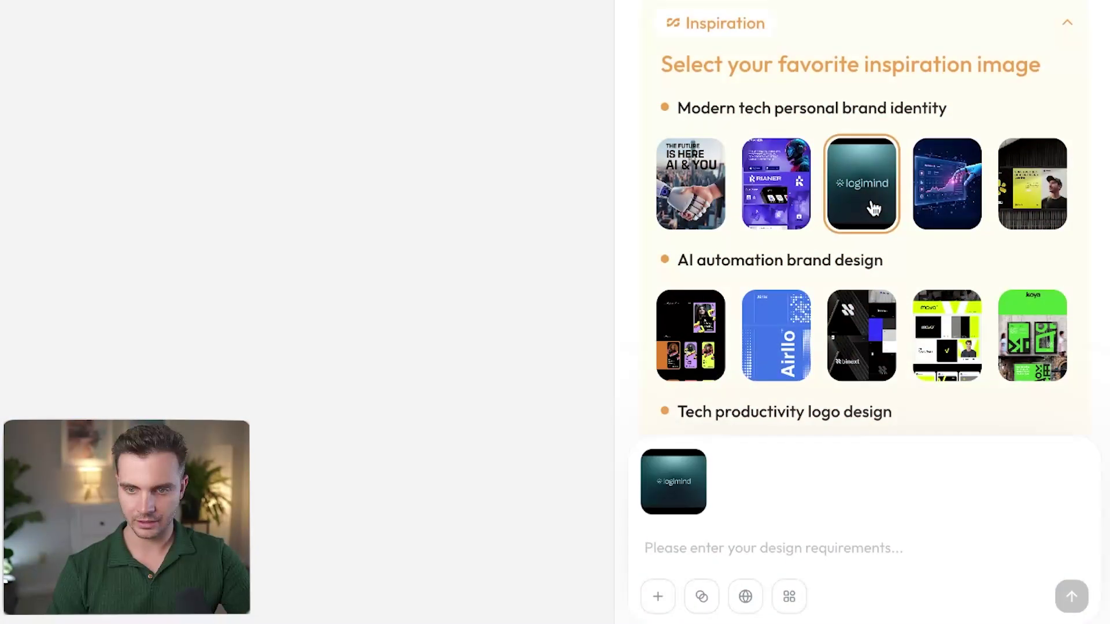
pyautogui.click(664, 475)
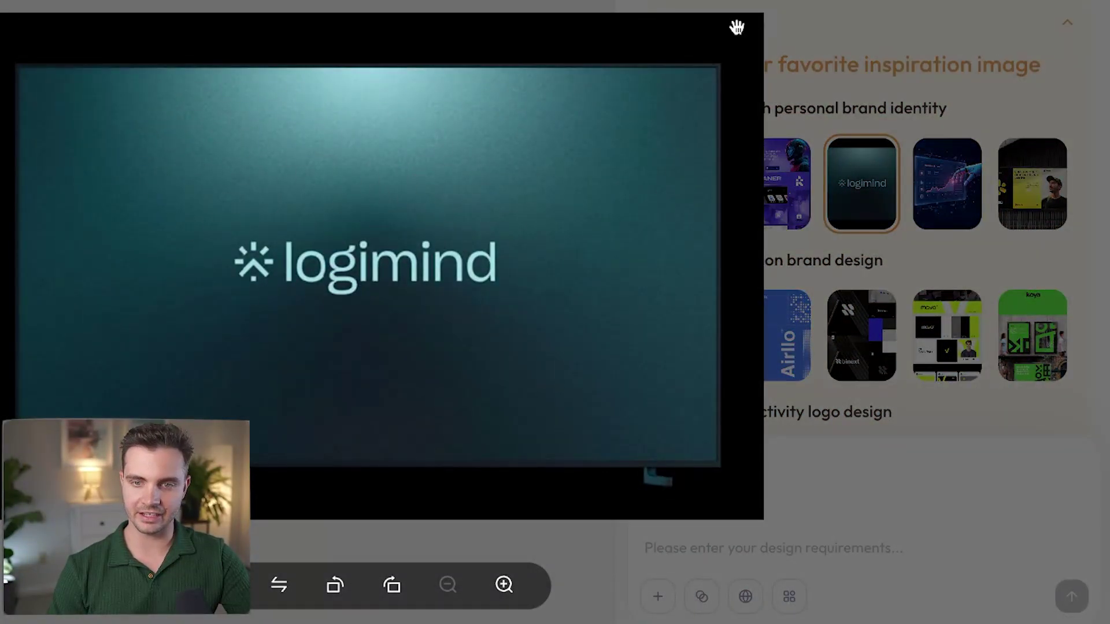
pyautogui.click(767, 530)
pyautogui.click(1032, 184)
pyautogui.write('I like the Logimind image.')
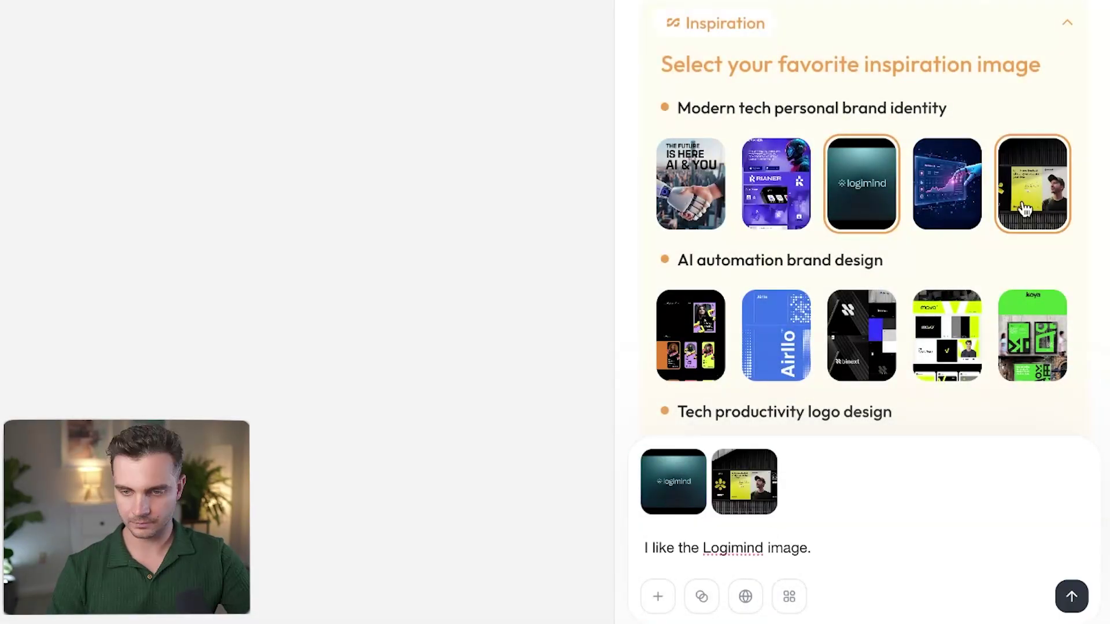
pyautogui.click(744, 490)
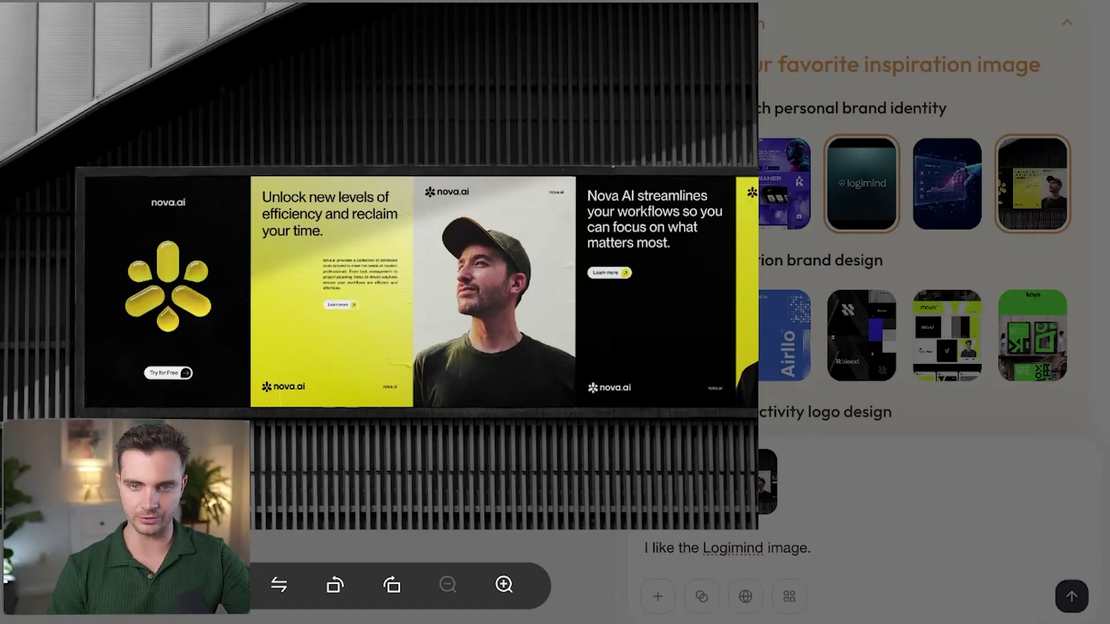
pyautogui.click(795, 8)
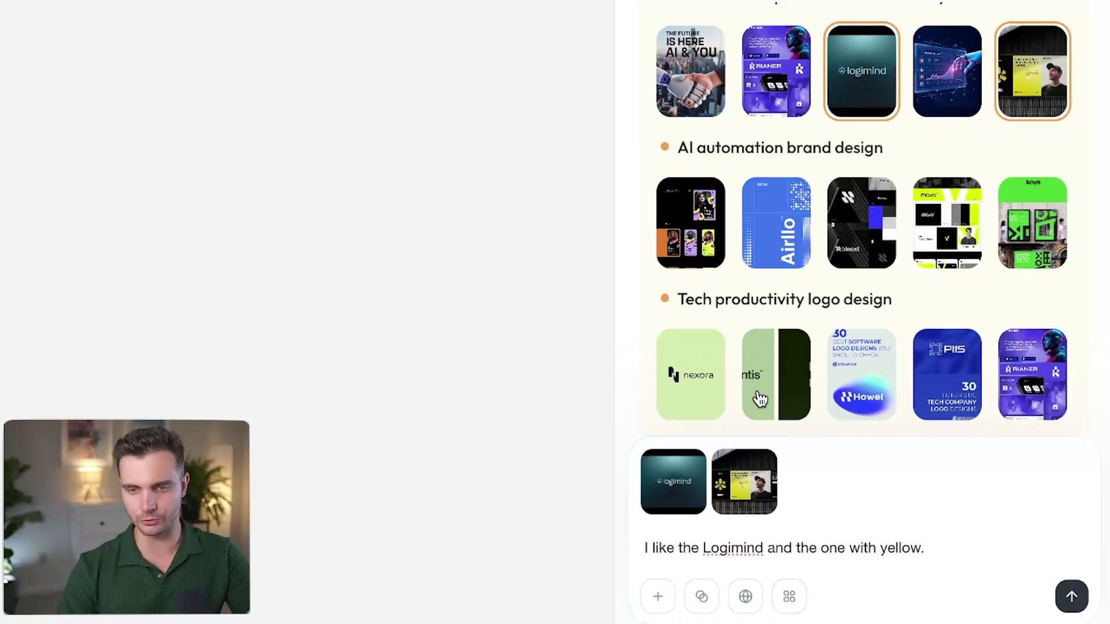
# - Attach and preview the green split logo image as the third inspiration pick
pyautogui.scroll(-3, 760, 399)
pyautogui.click(769, 243)
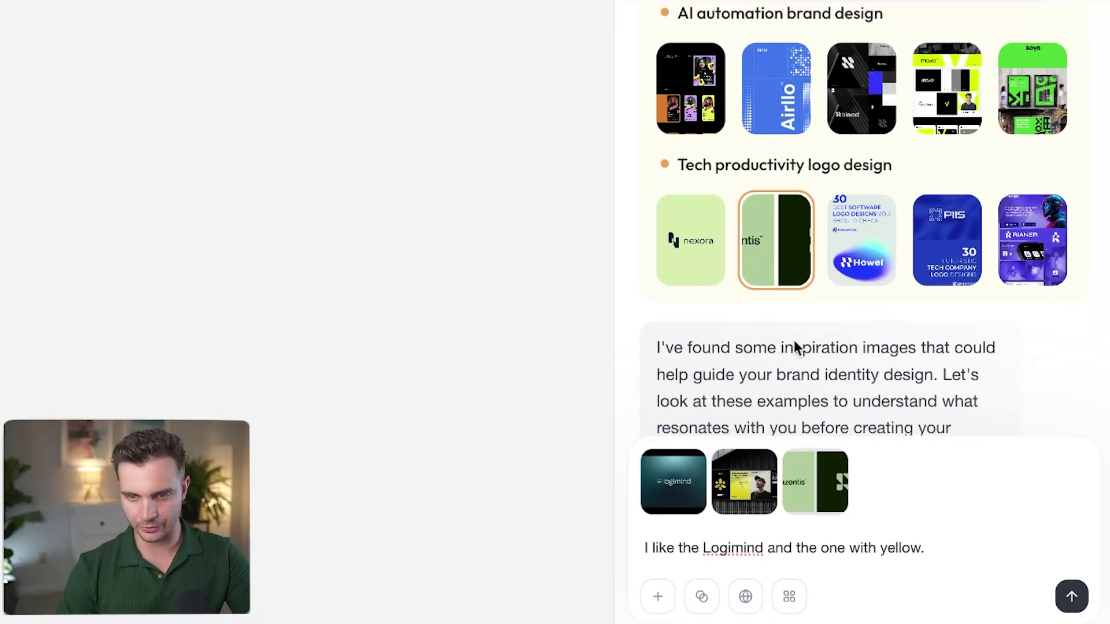
pyautogui.click(815, 481)
pyautogui.click(934, 367)
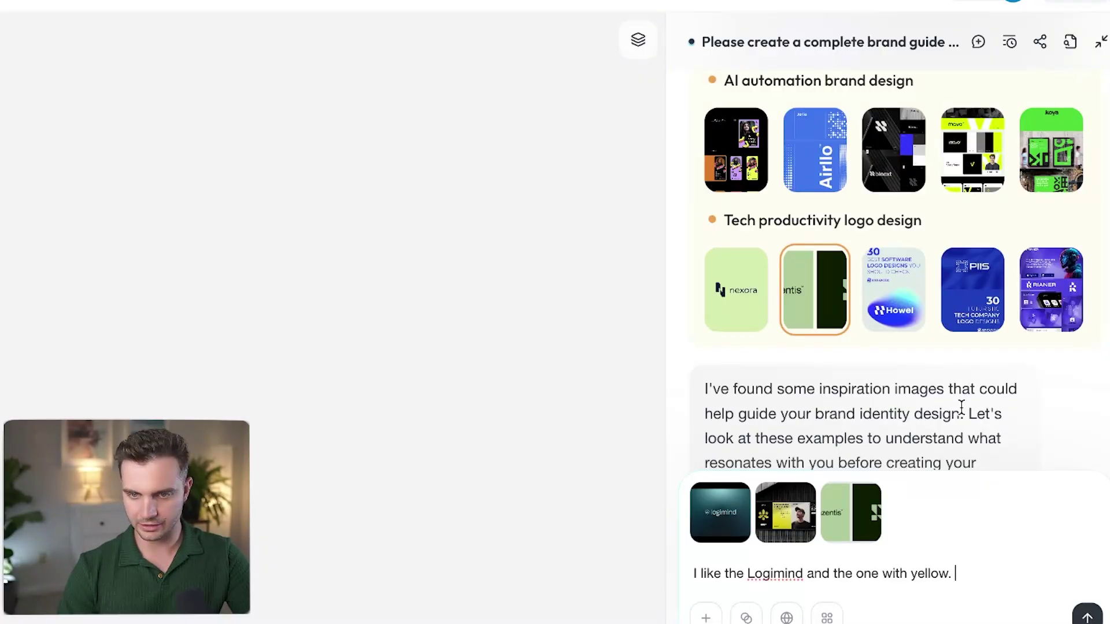
pyautogui.scroll(1, 961, 407)
# - Browse the four design directions and choose Futuristic Gradient Circuitry
pyautogui.scroll(-10, 844, 186)
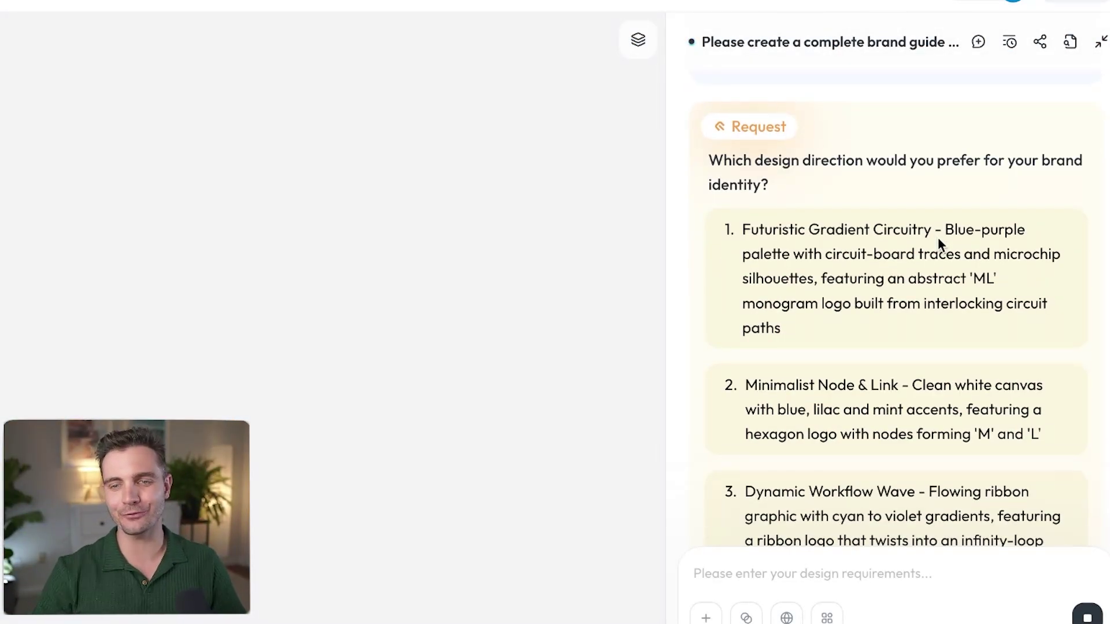
pyautogui.scroll(-2, 861, 277)
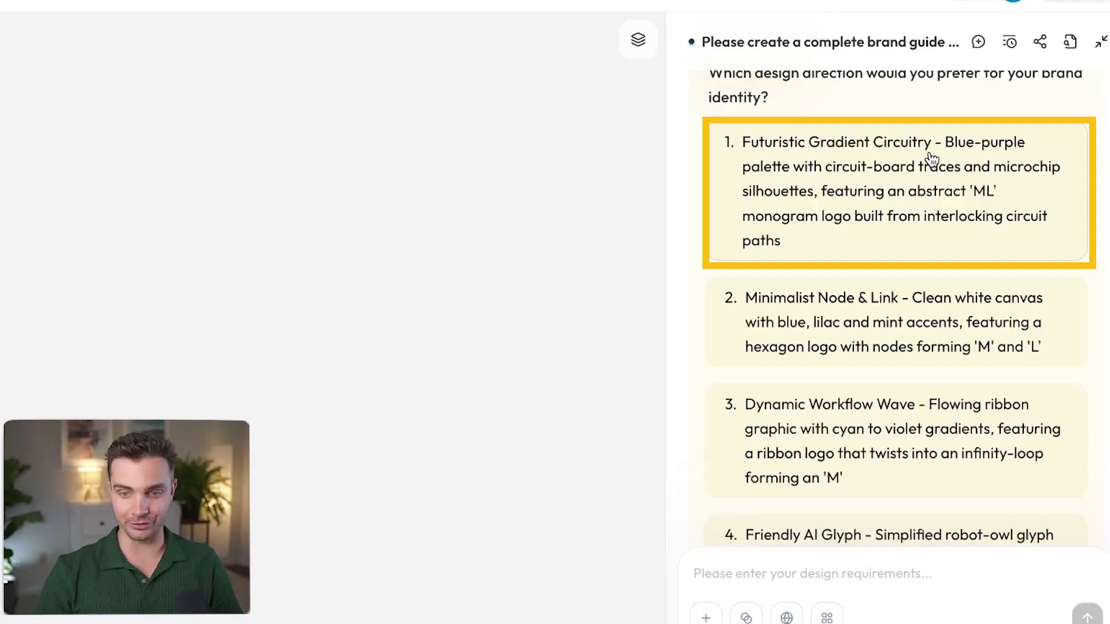
pyautogui.scroll(-1, 802, 412)
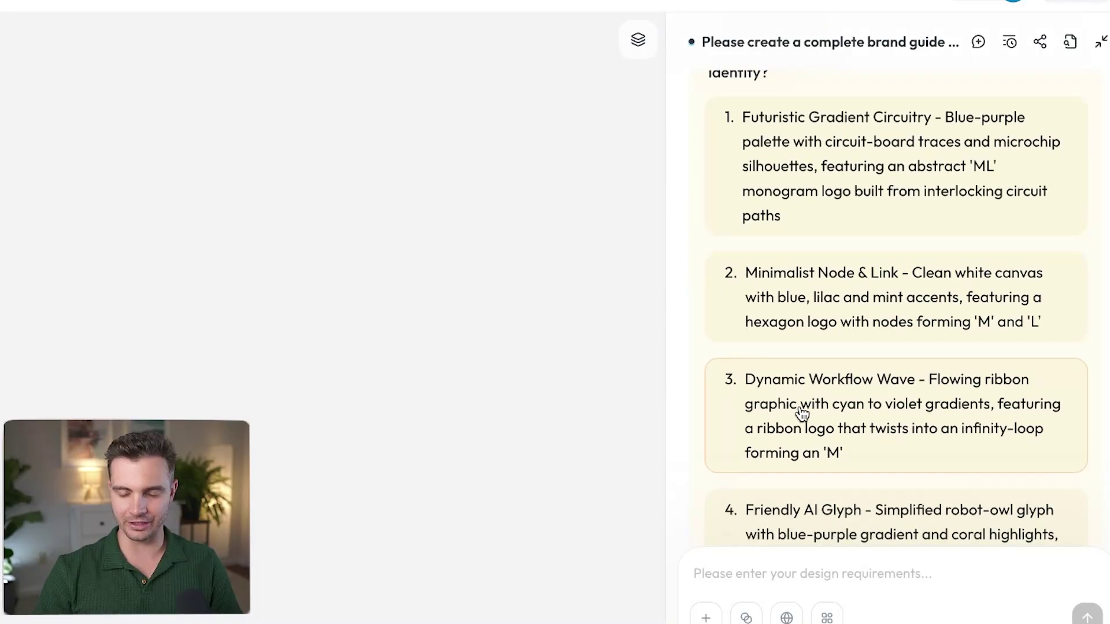
pyautogui.scroll(-4, 802, 411)
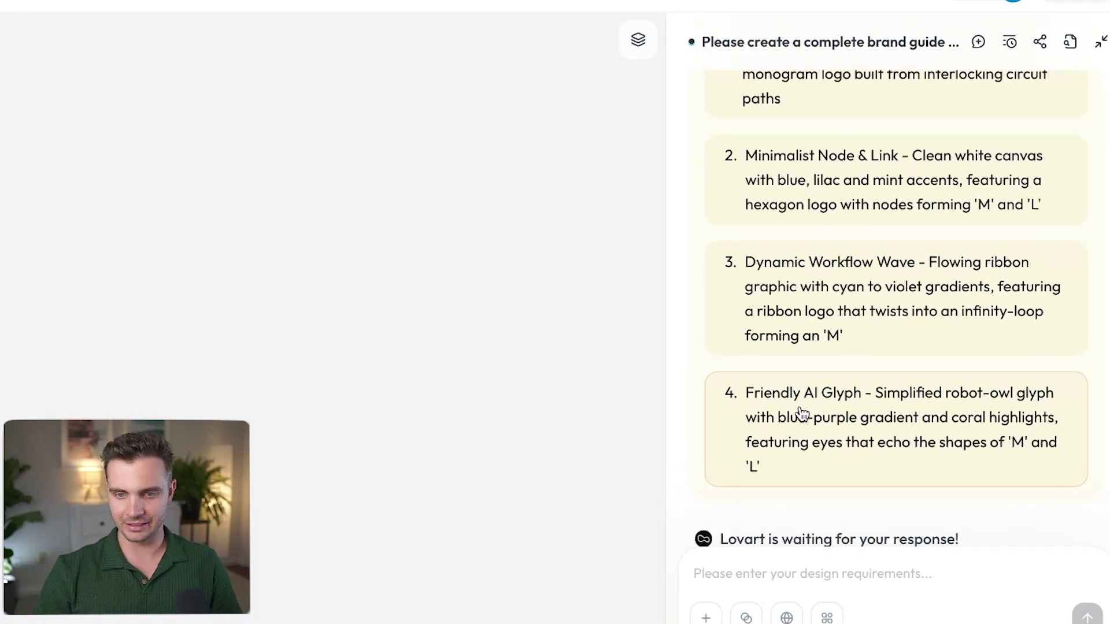
pyautogui.click(801, 412)
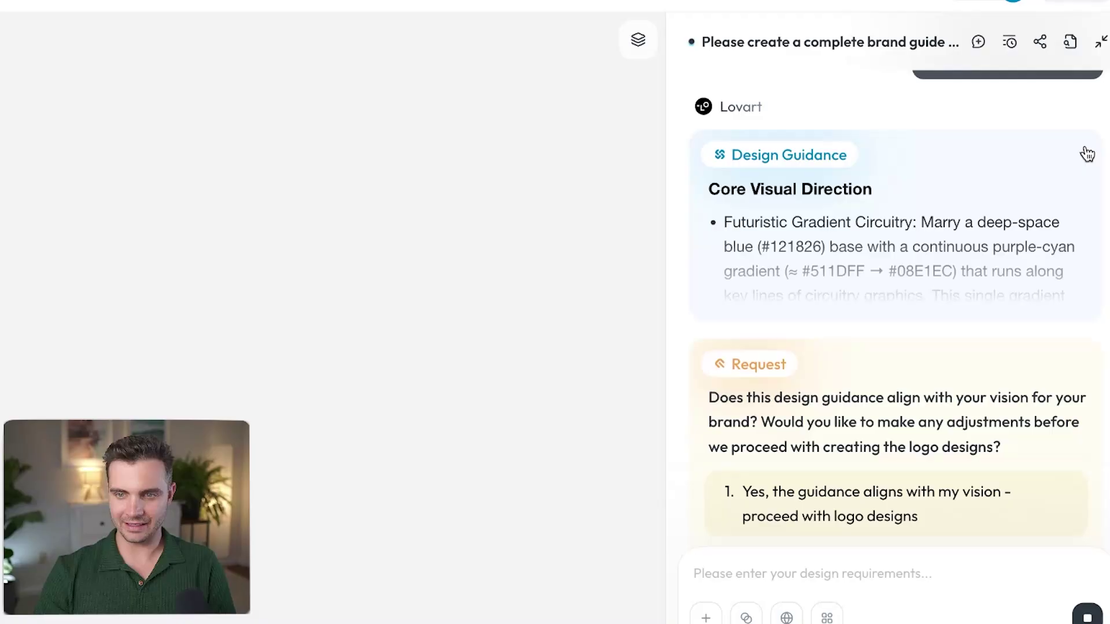
pyautogui.click(1087, 154)
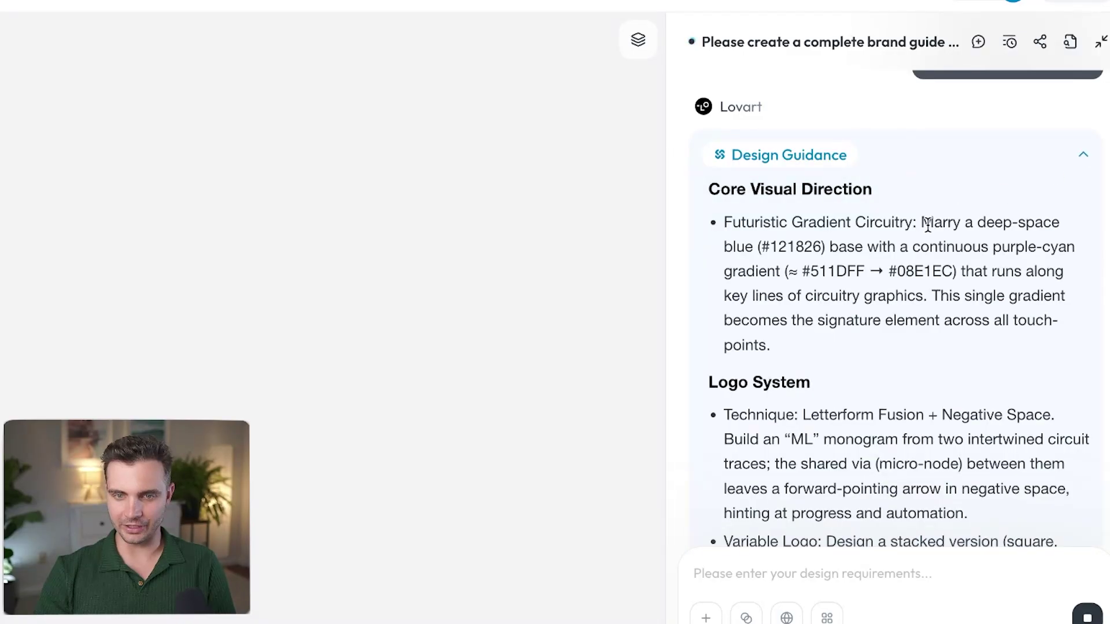
pyautogui.scroll(-2, 922, 247)
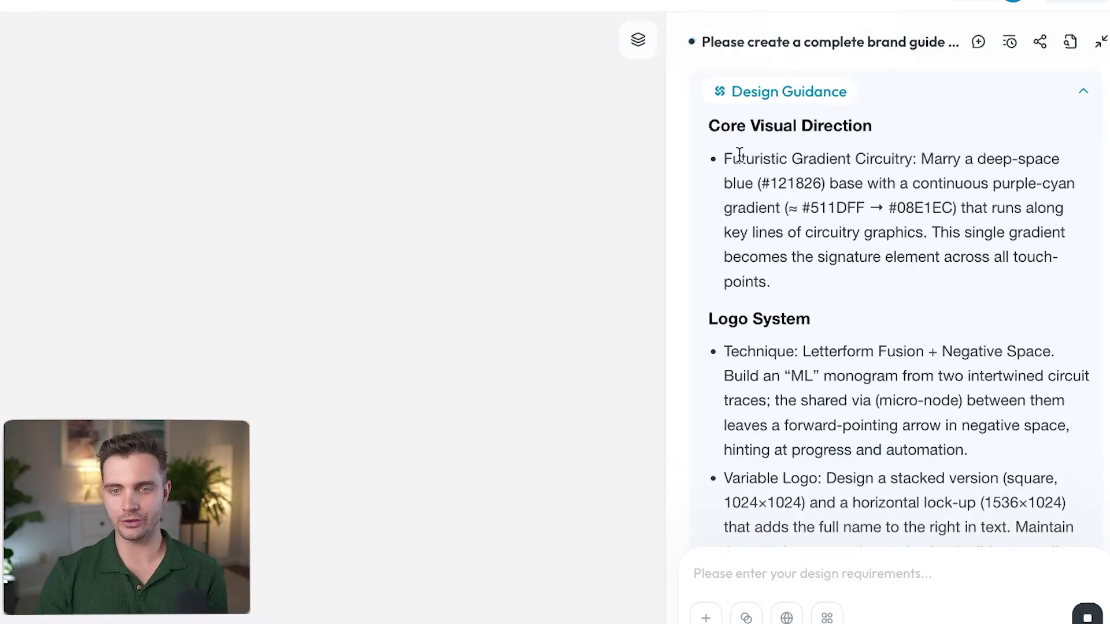
pyautogui.moveTo(739, 155); pyautogui.dragTo(972, 166)
pyautogui.click(948, 192)
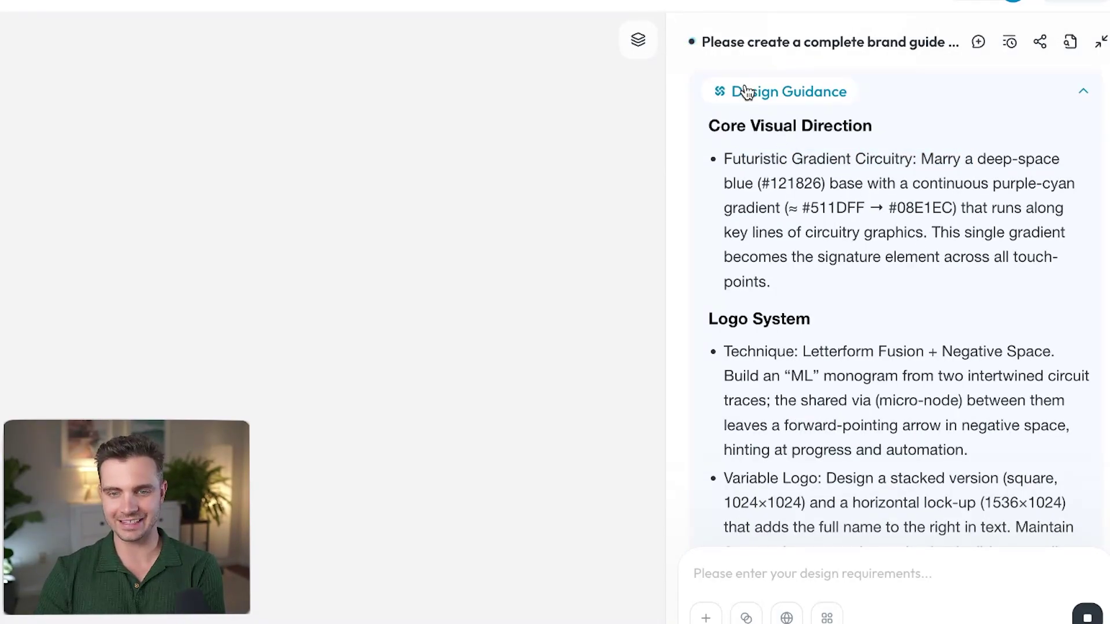
pyautogui.moveTo(712, 123); pyautogui.dragTo(913, 123)
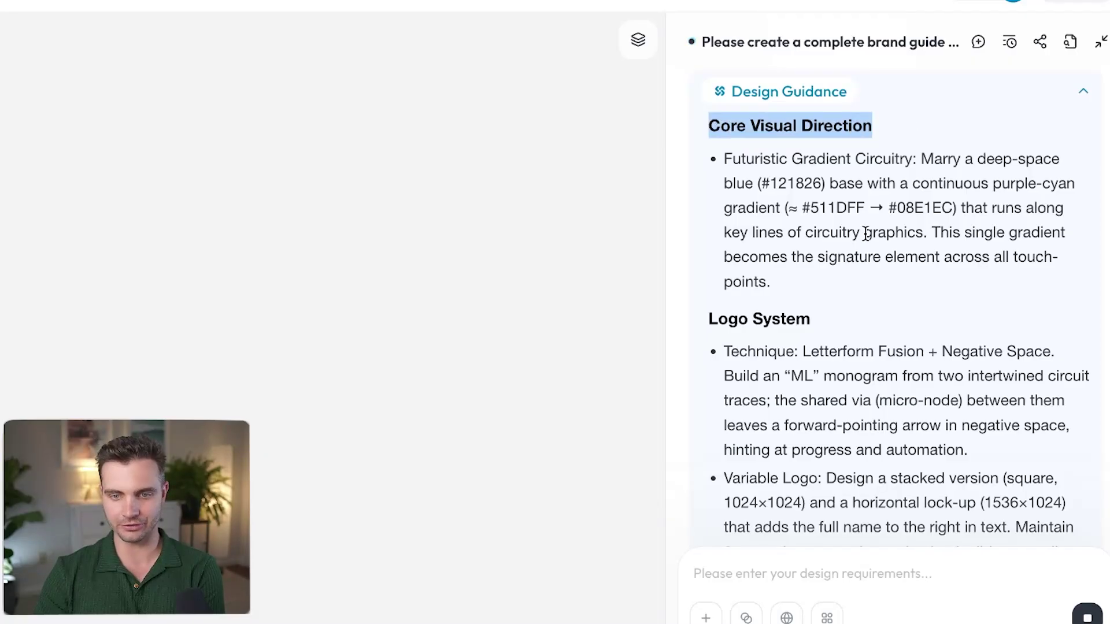
pyautogui.scroll(-2, 823, 331)
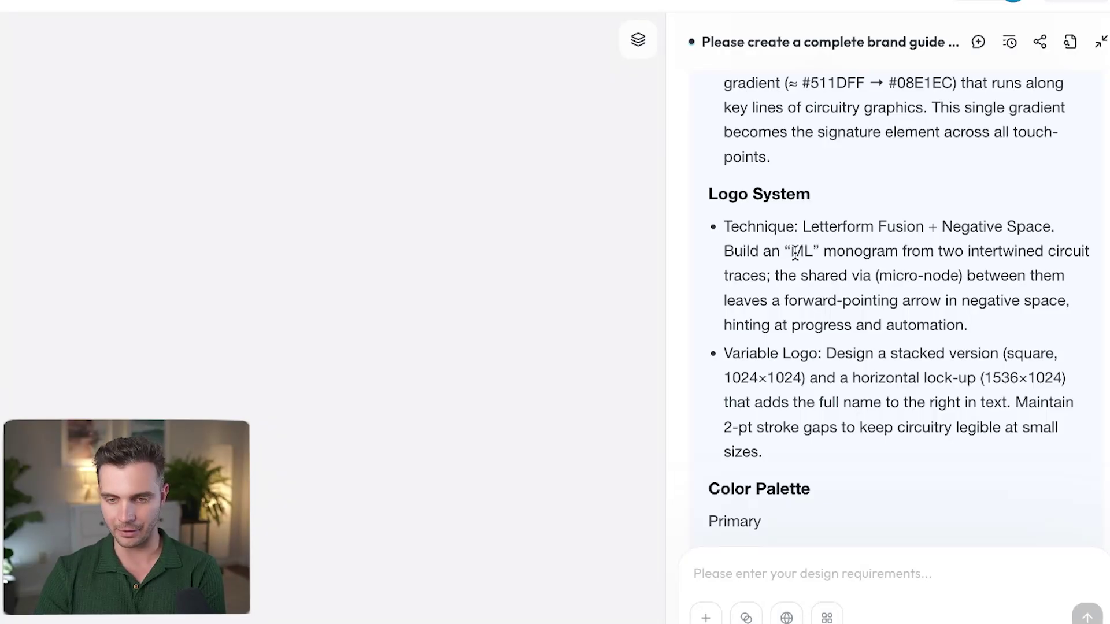
pyautogui.scroll(-3, 854, 248)
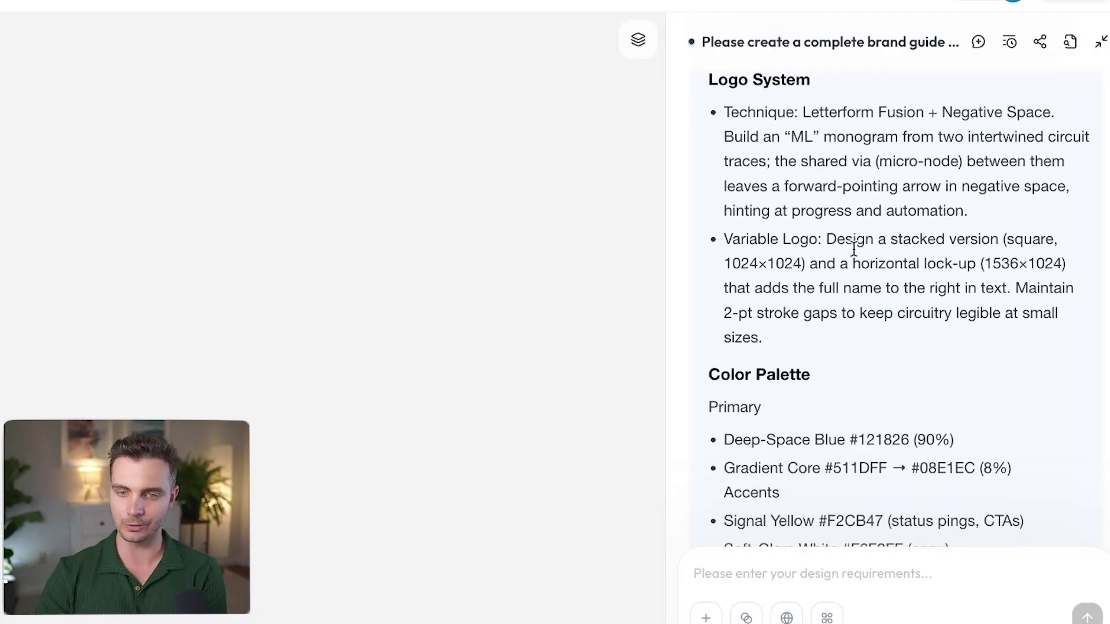
pyautogui.scroll(-2, 853, 249)
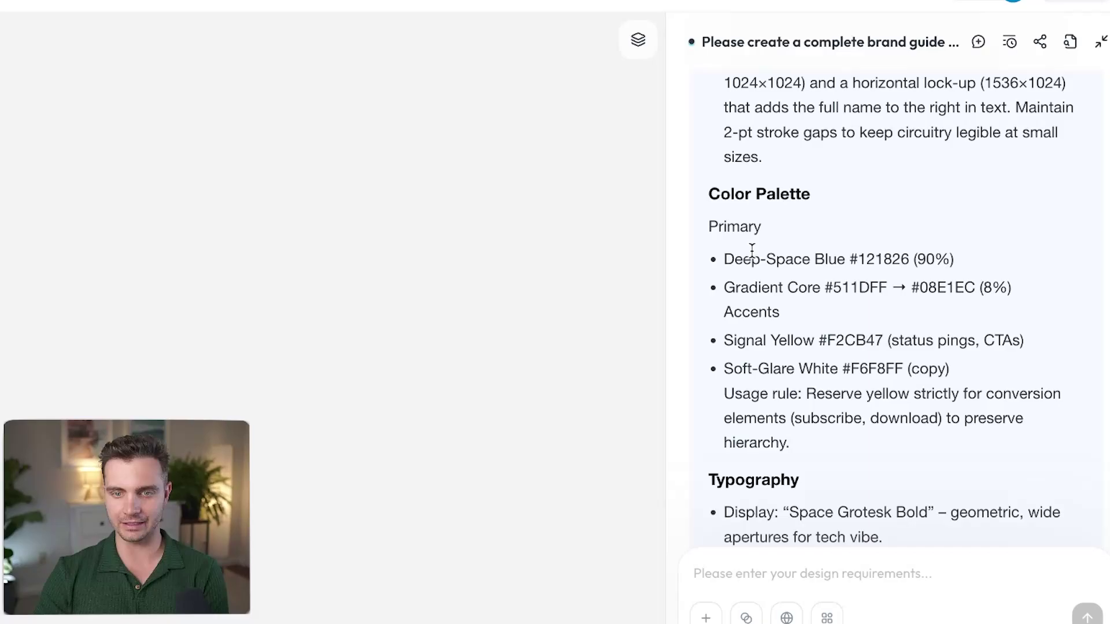
pyautogui.scroll(-1, 808, 324)
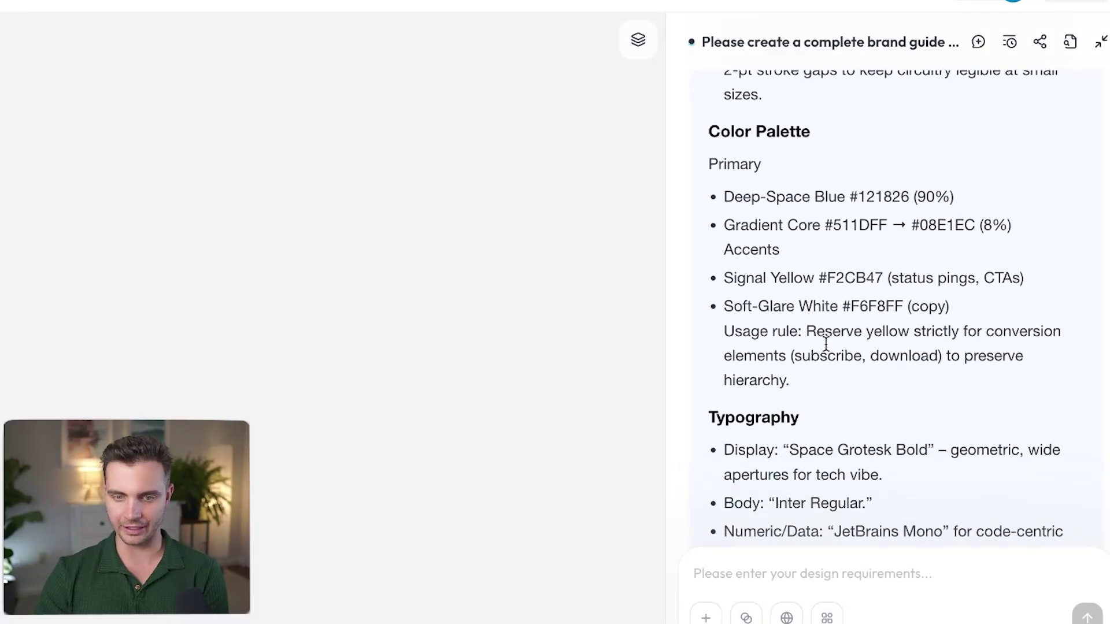
pyautogui.scroll(-2, 825, 344)
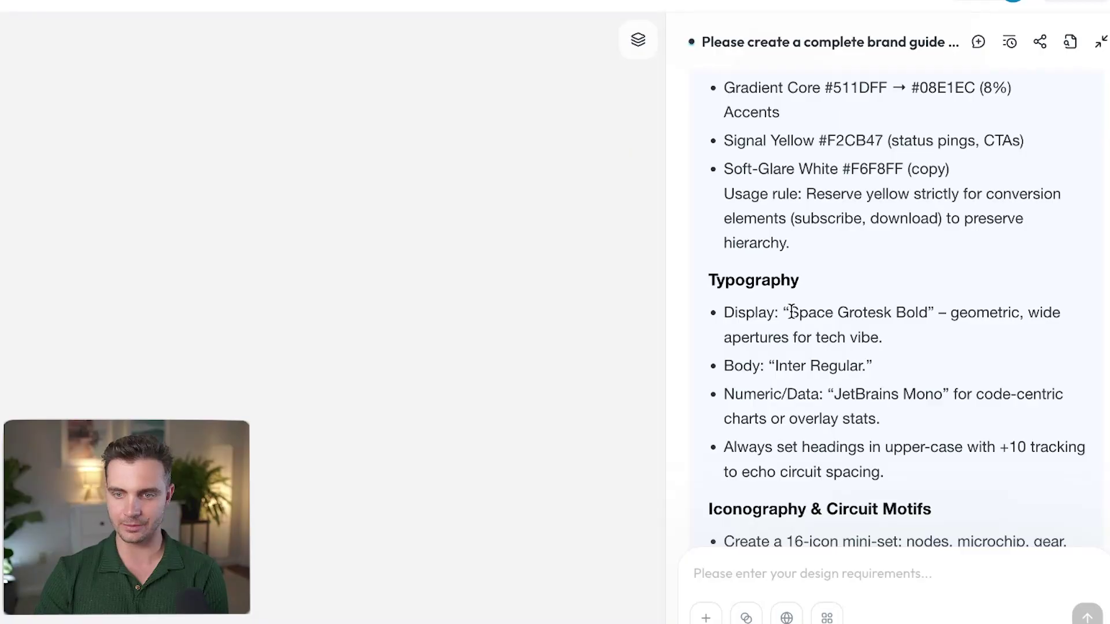
pyautogui.moveTo(791, 312); pyautogui.dragTo(942, 313)
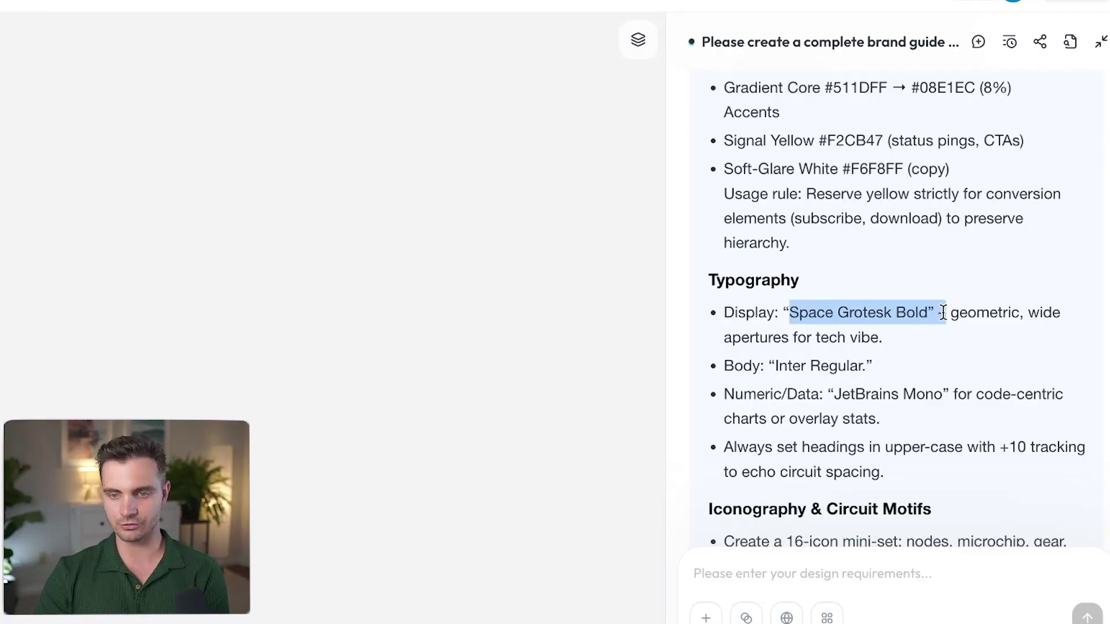
pyautogui.moveTo(773, 367); pyautogui.dragTo(917, 367)
pyautogui.click(803, 363)
pyautogui.scroll(-3, 803, 363)
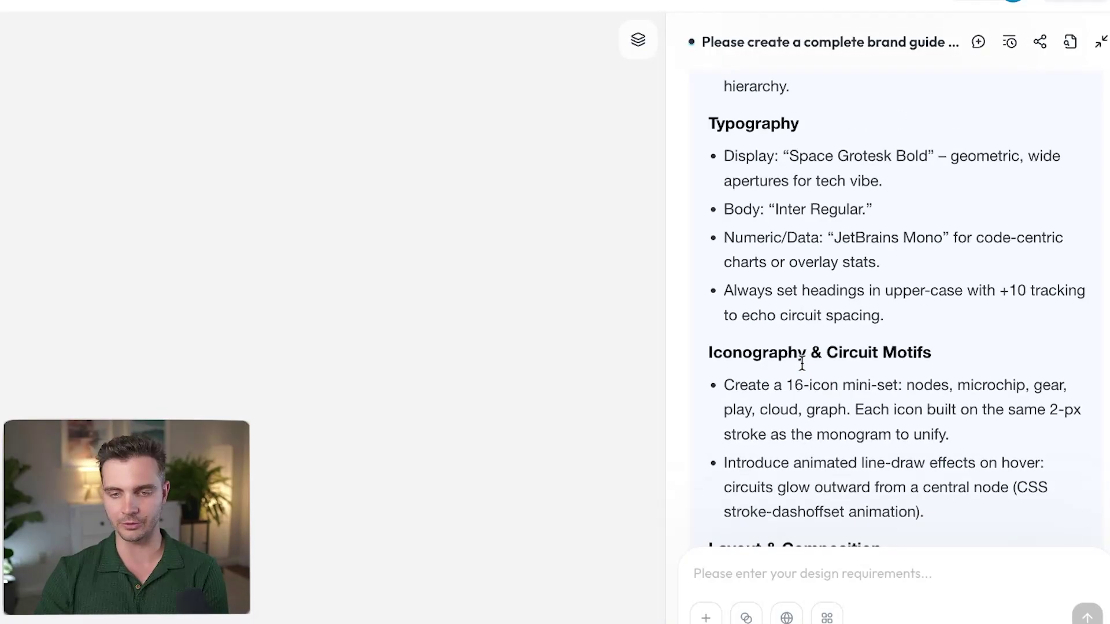
pyautogui.scroll(-2, 802, 363)
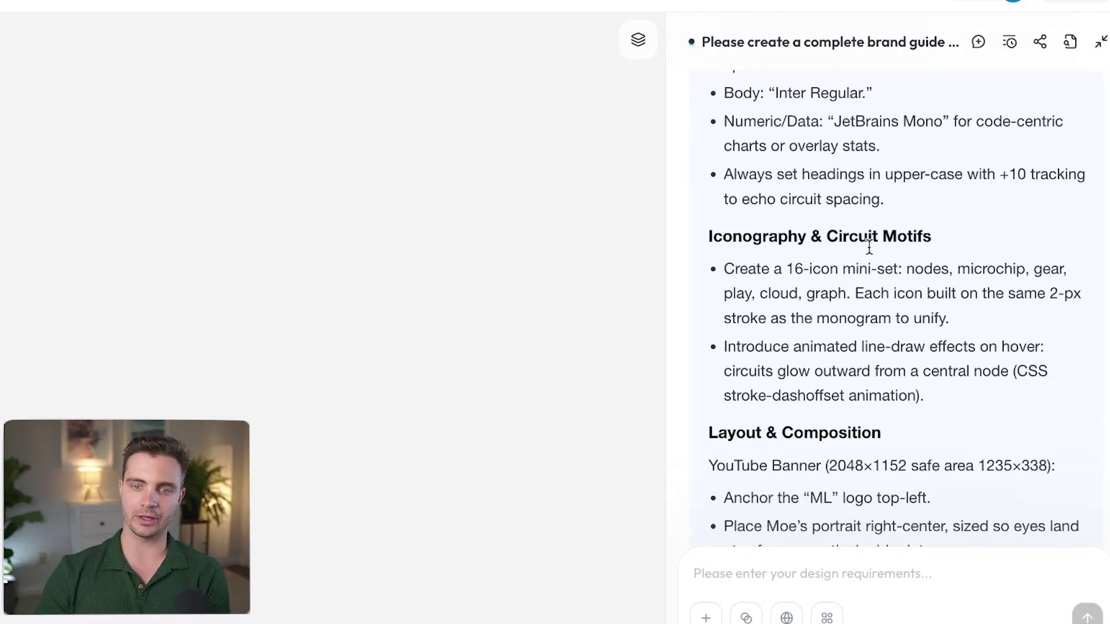
pyautogui.scroll(-2, 868, 249)
pyautogui.scroll(-2, 775, 342)
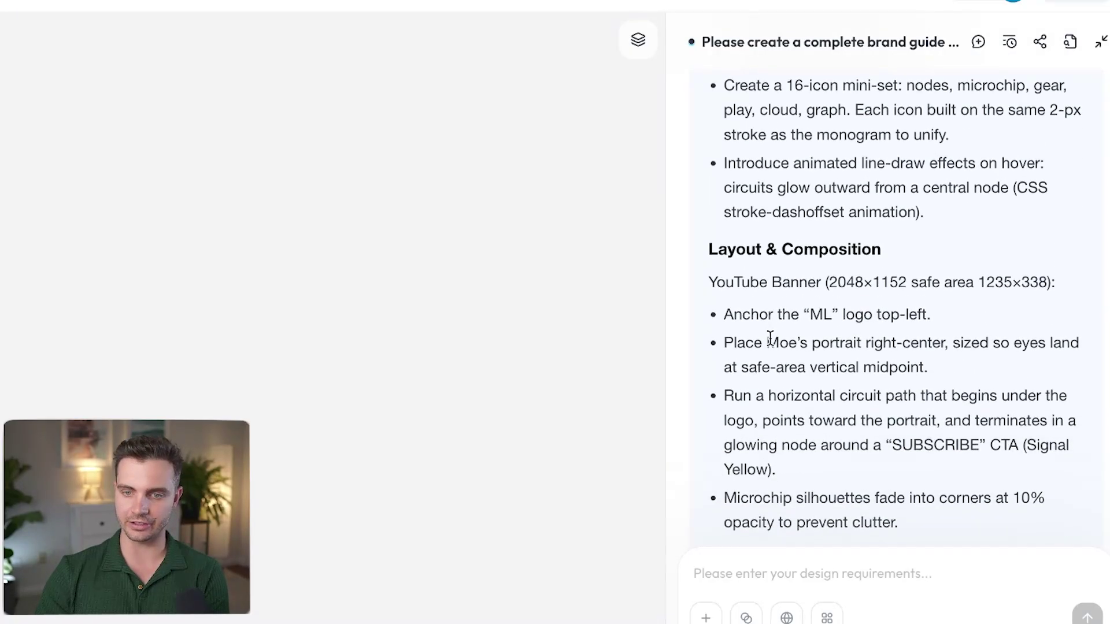
pyautogui.scroll(-2, 774, 343)
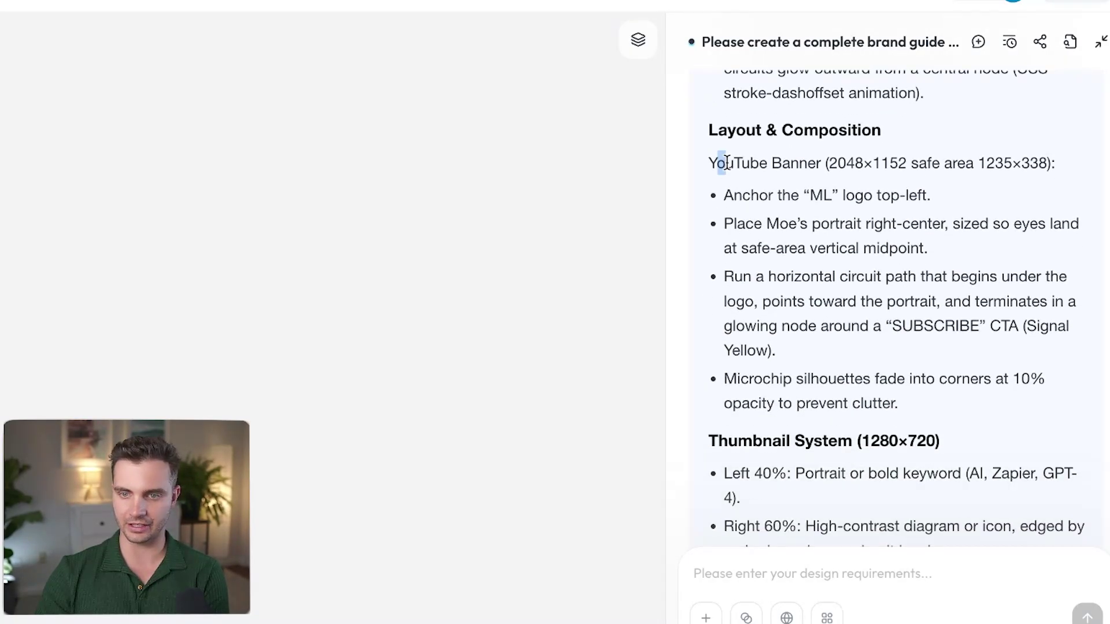
pyautogui.moveTo(727, 163); pyautogui.dragTo(992, 208)
pyautogui.scroll(-3, 778, 378)
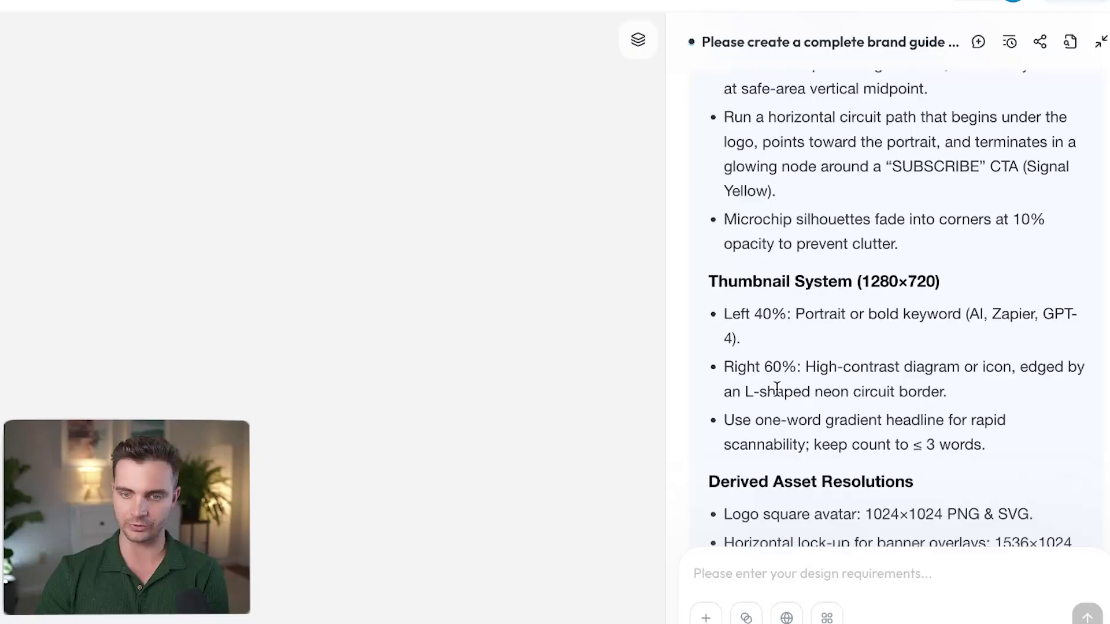
pyautogui.moveTo(735, 284); pyautogui.dragTo(859, 324)
pyautogui.scroll(-3, 859, 324)
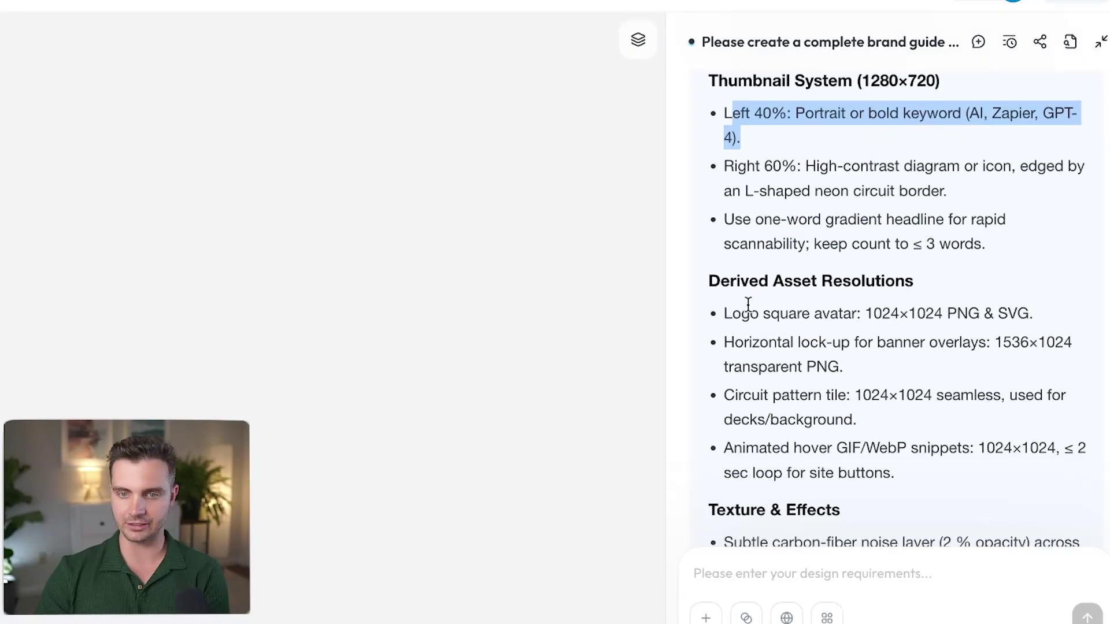
pyautogui.scroll(-6, 905, 401)
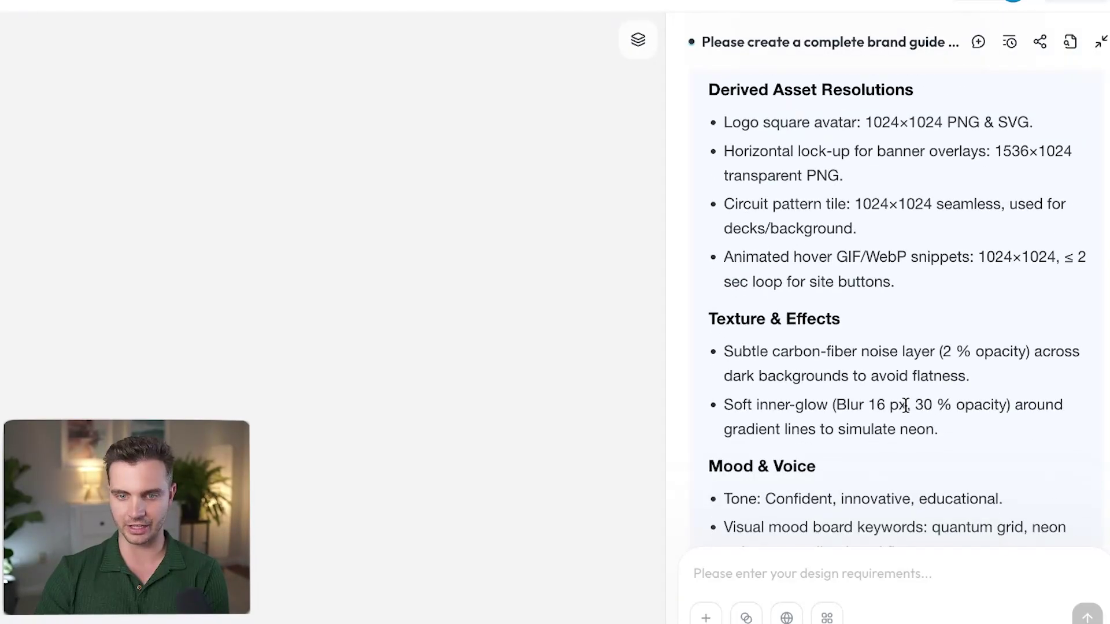
pyautogui.scroll(-3, 827, 348)
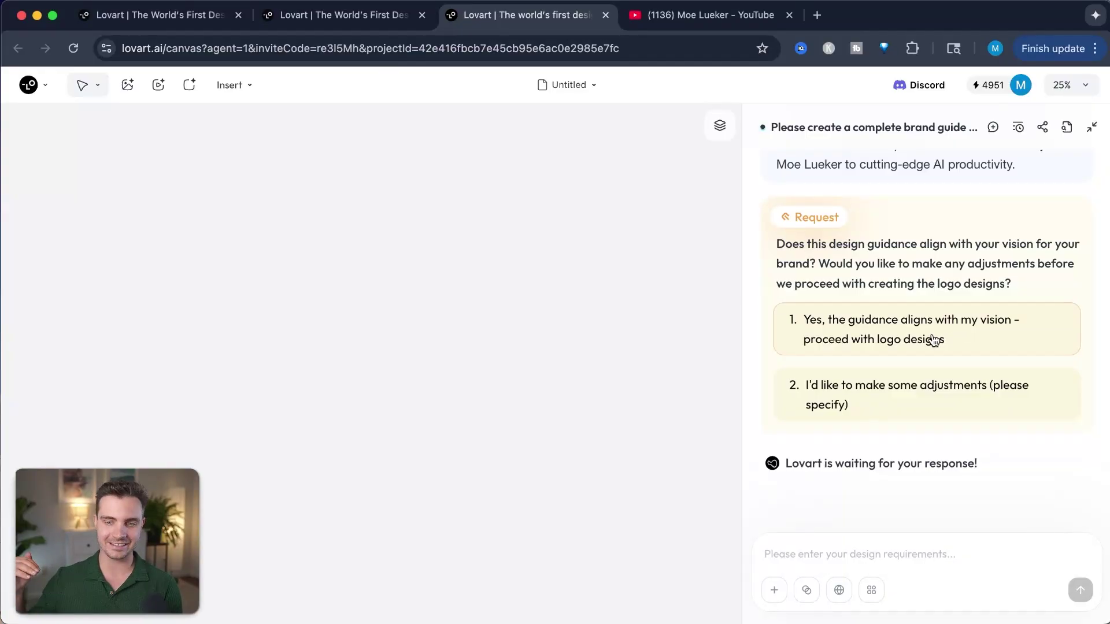
# - Approve the brand guidance, browse the four ML monogram logos, and pick Logo Option 1
pyautogui.click(986, 347)
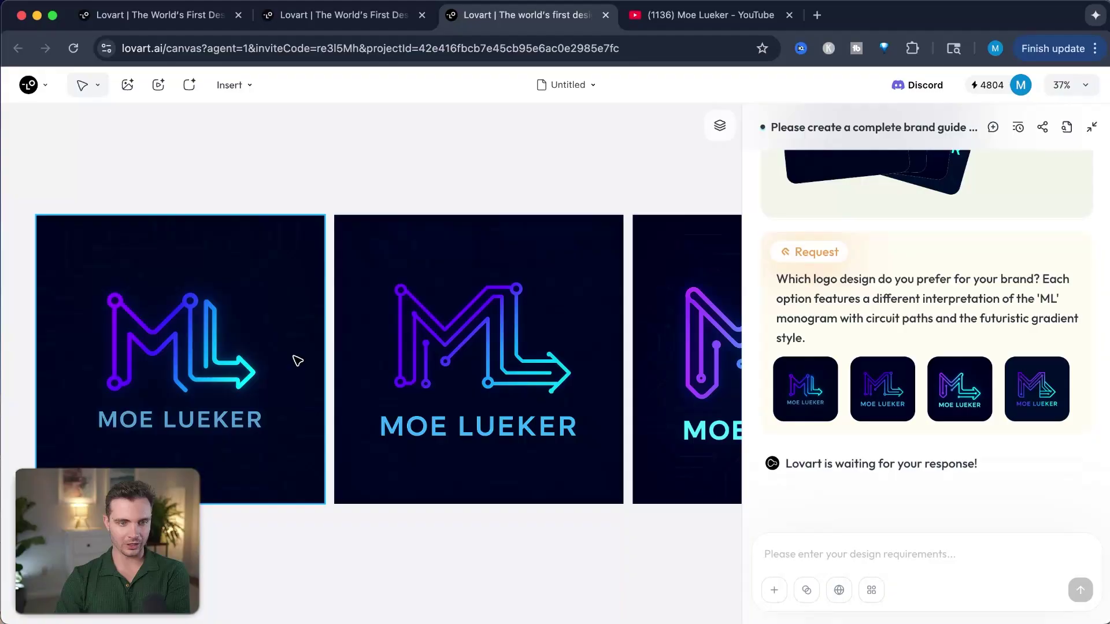
pyautogui.hscroll(8, 550, 397)
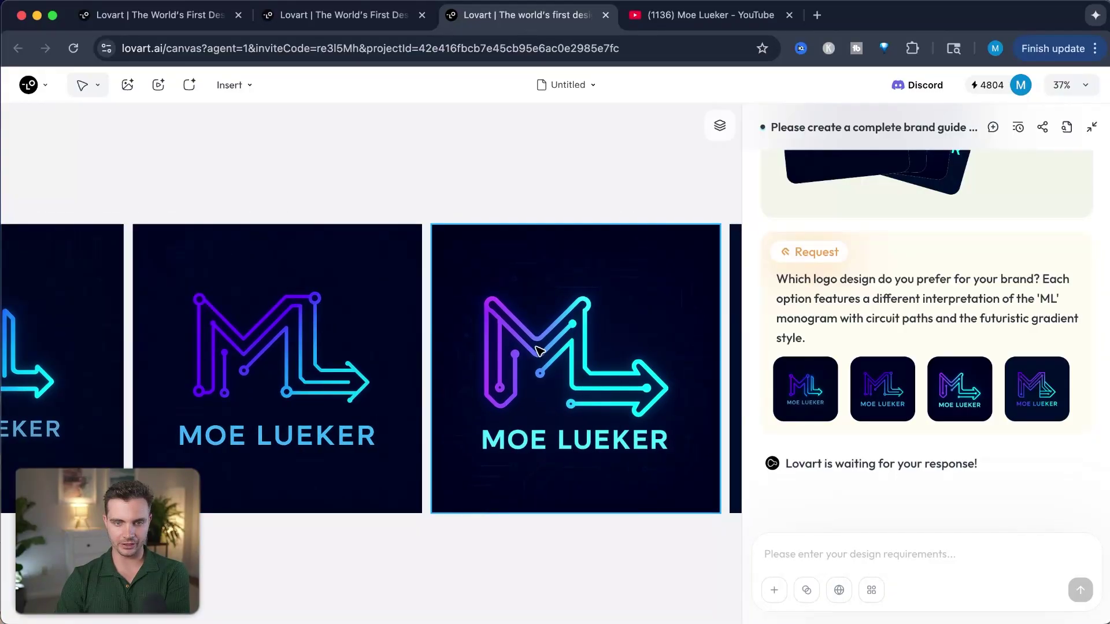
pyautogui.hscroll(-2, 543, 350)
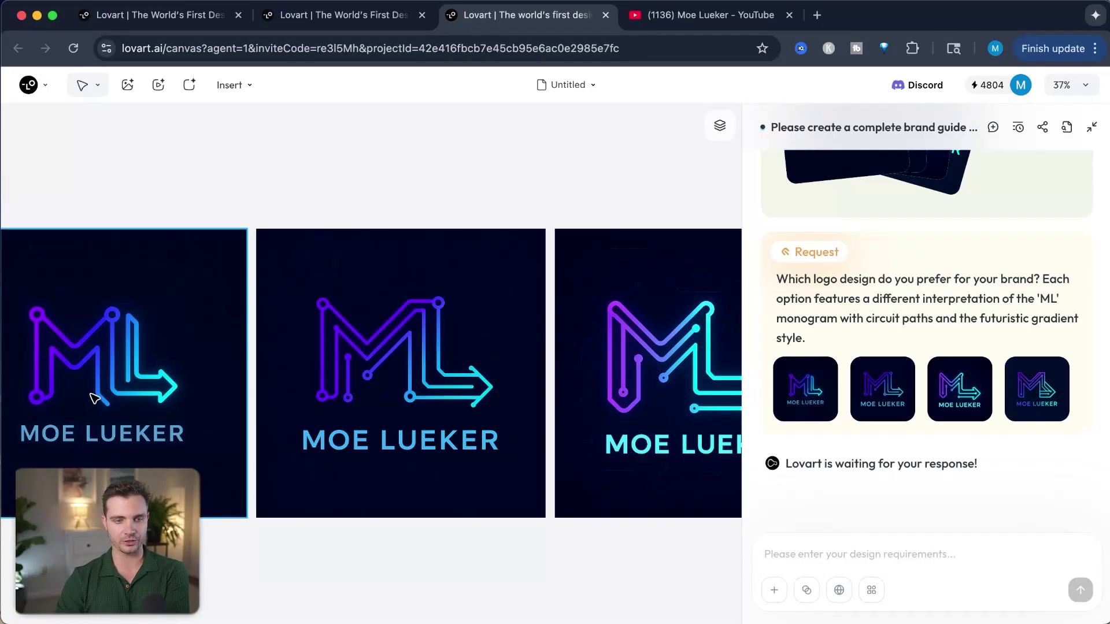
pyautogui.hscroll(2, 129, 401)
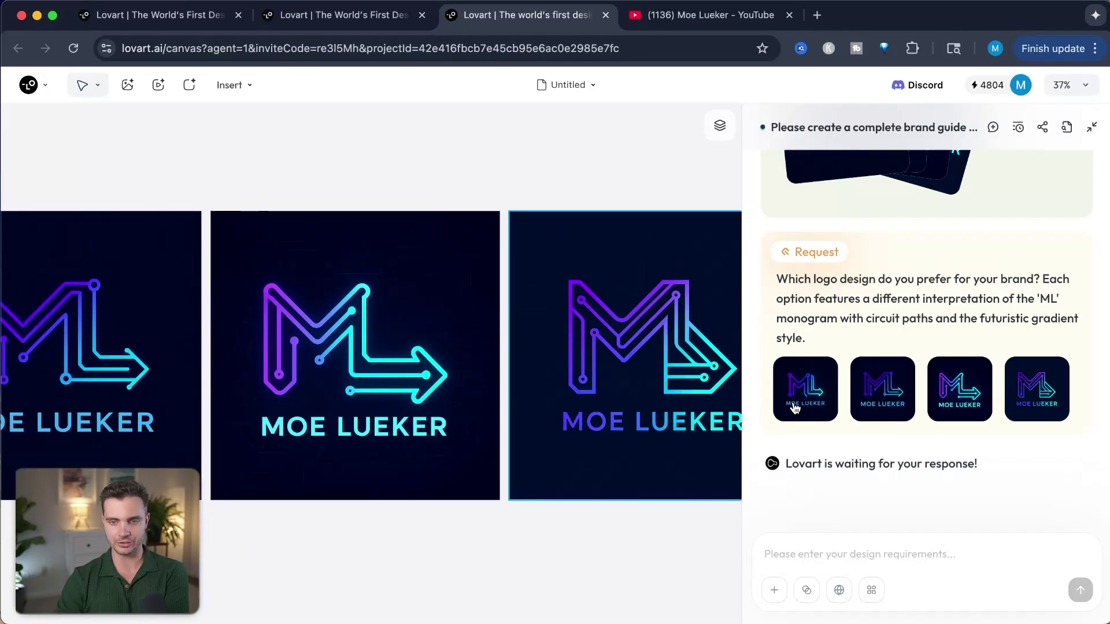
pyautogui.click(792, 404)
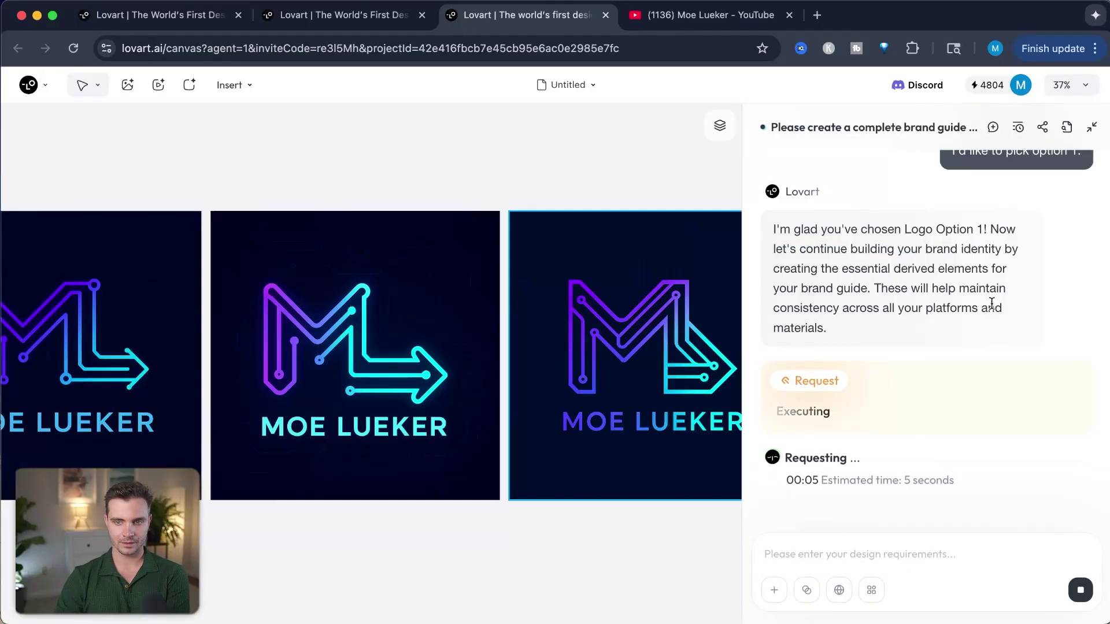
# - Review the proposed derived brand elements list and confirm it by sending 'Yes'
pyautogui.moveTo(773, 229); pyautogui.dragTo(992, 229)
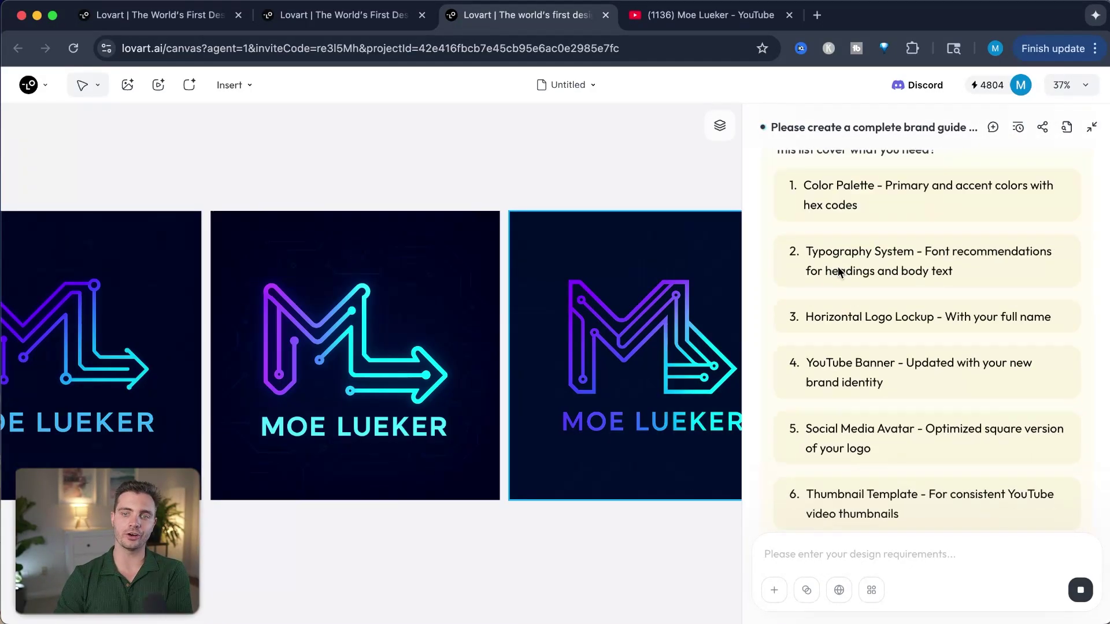
pyautogui.scroll(6, 833, 242)
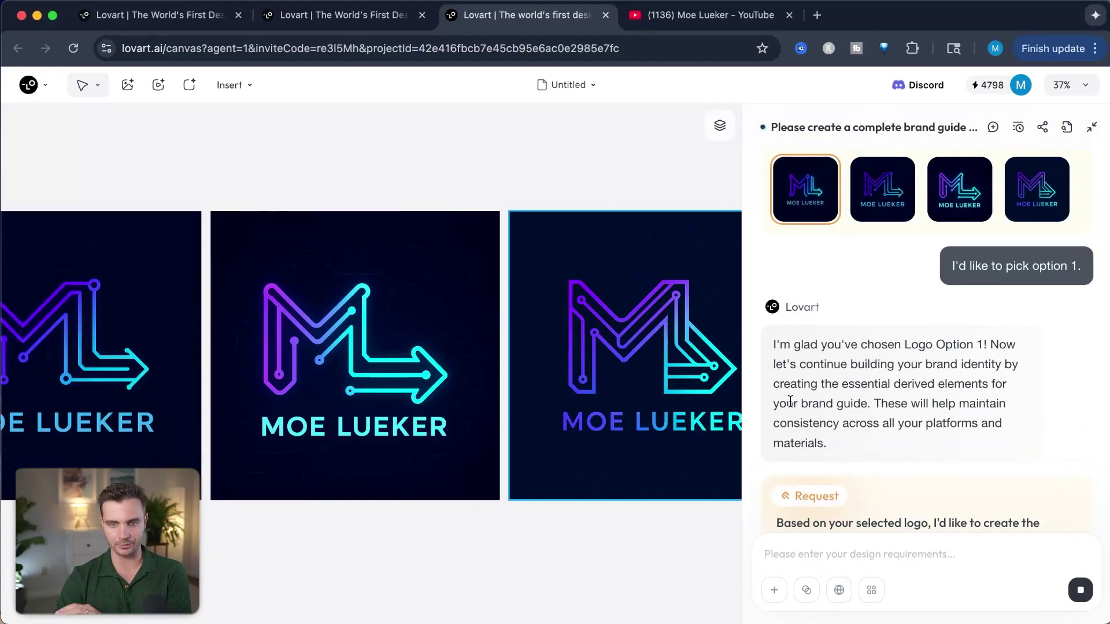
pyautogui.scroll(-3, 882, 404)
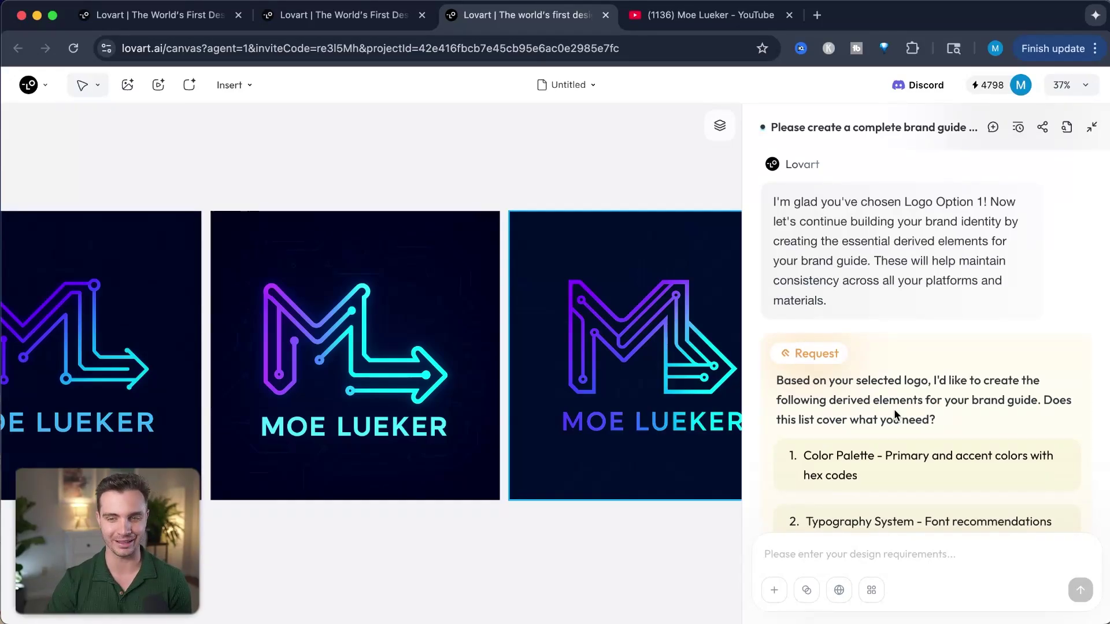
pyautogui.scroll(-3, 895, 414)
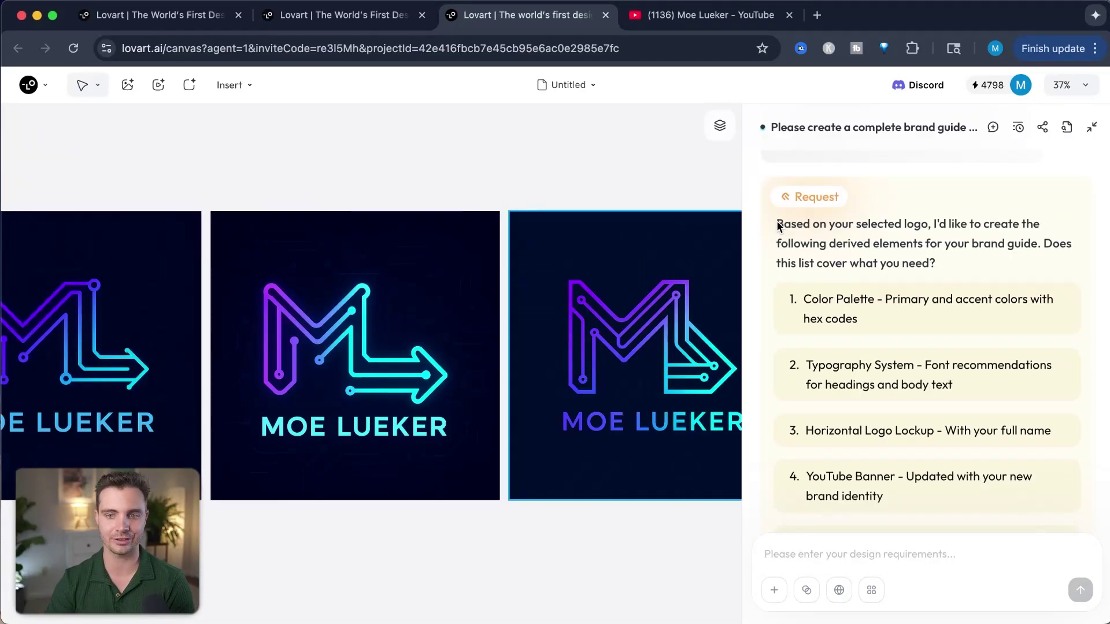
pyautogui.write('Yes')
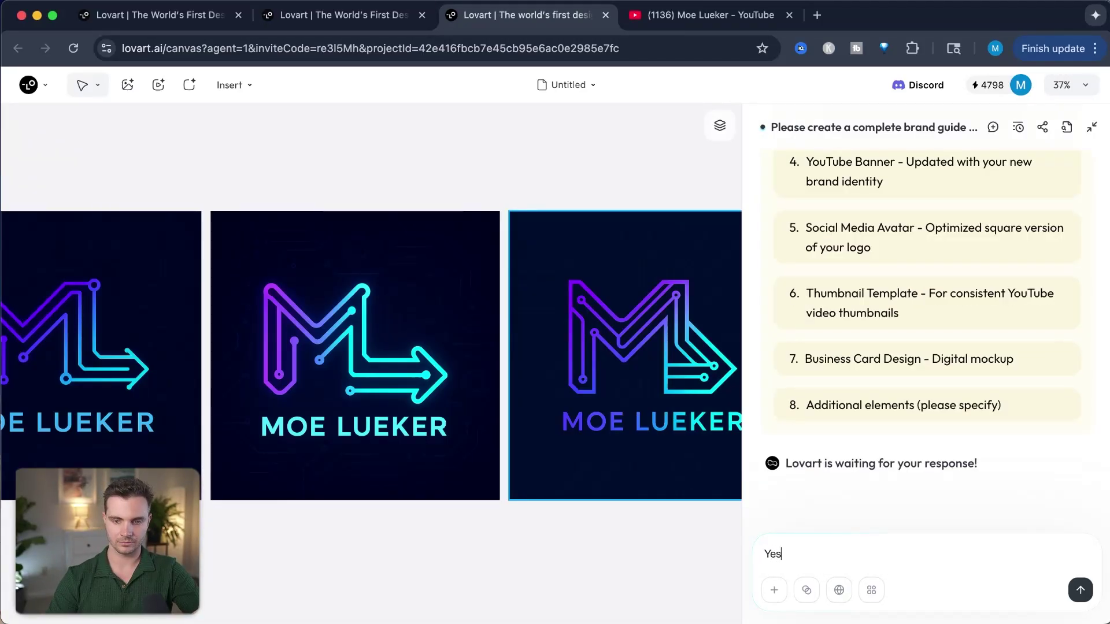
pyautogui.press('Return')
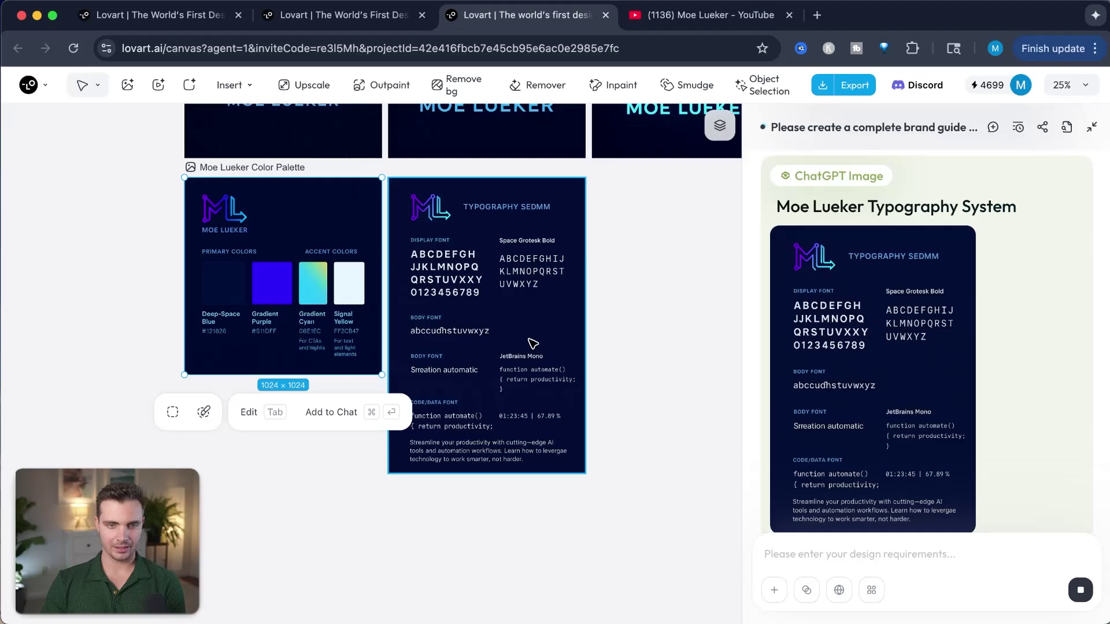
# - Zoom the canvas to inspect the new typography sheet, horizontal ML lockup and YouTube banner
pyautogui.scroll(5, 532, 343)
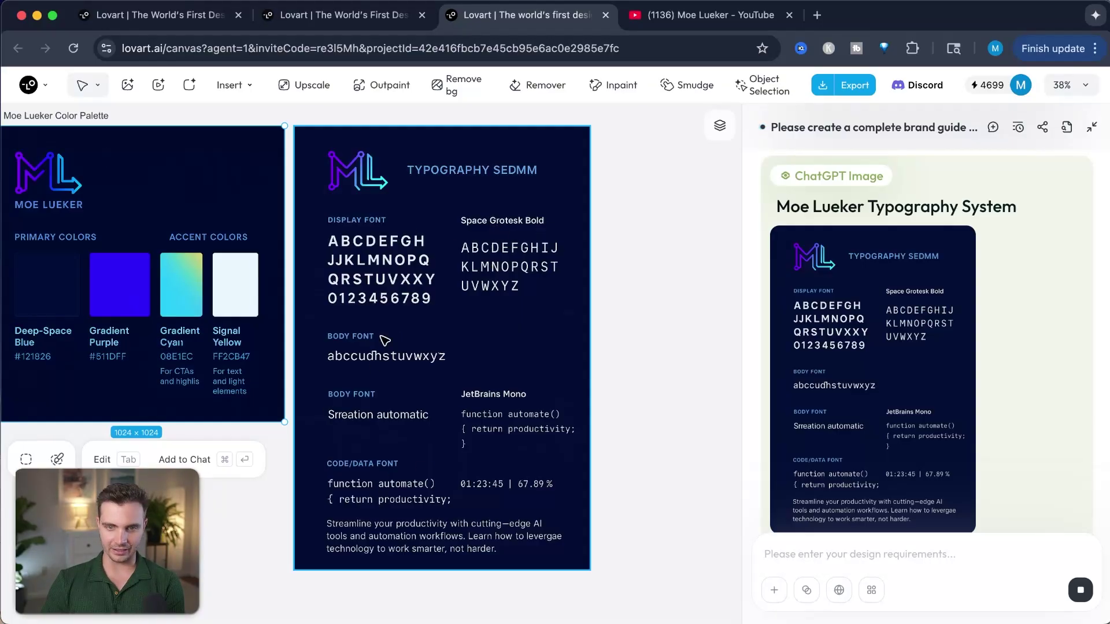
pyautogui.scroll(2, 420, 337)
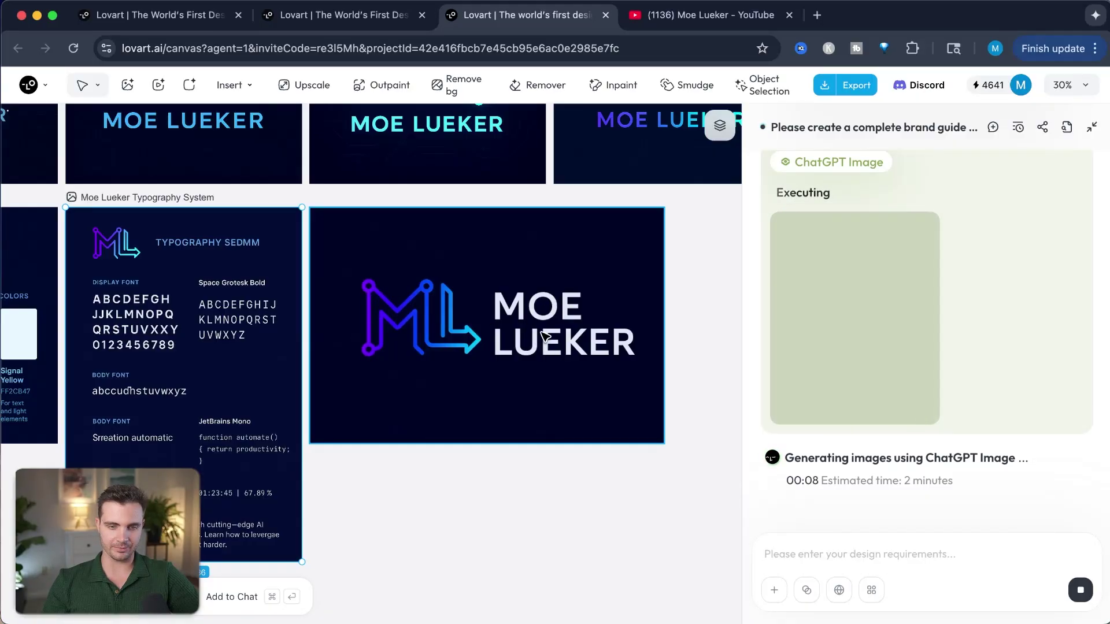
pyautogui.scroll(2, 427, 501)
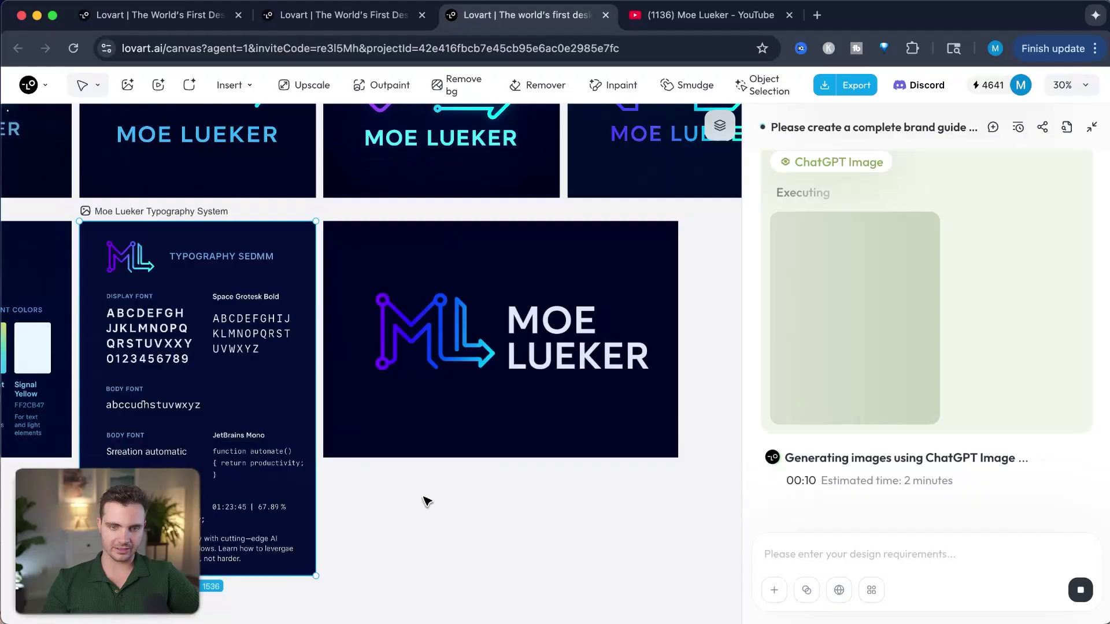
pyautogui.hscroll(-2, 426, 501)
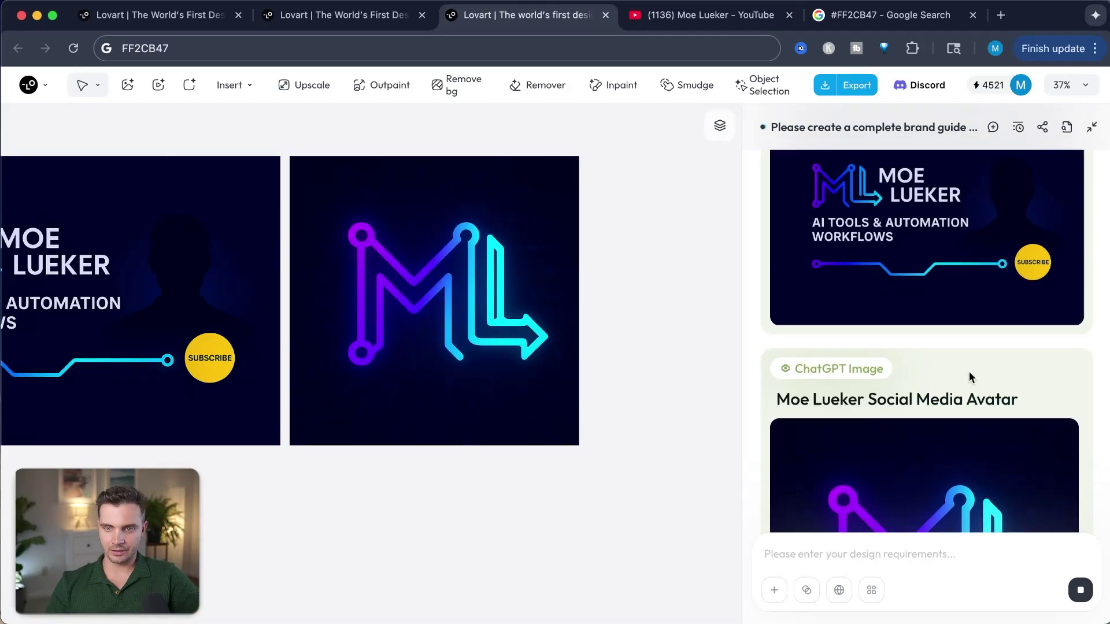
# - Deselect the avatar image and wait for the thumbnail, business card and brand guide to generate
pyautogui.moveTo(860, 363); pyautogui.dragTo(1102, 367)
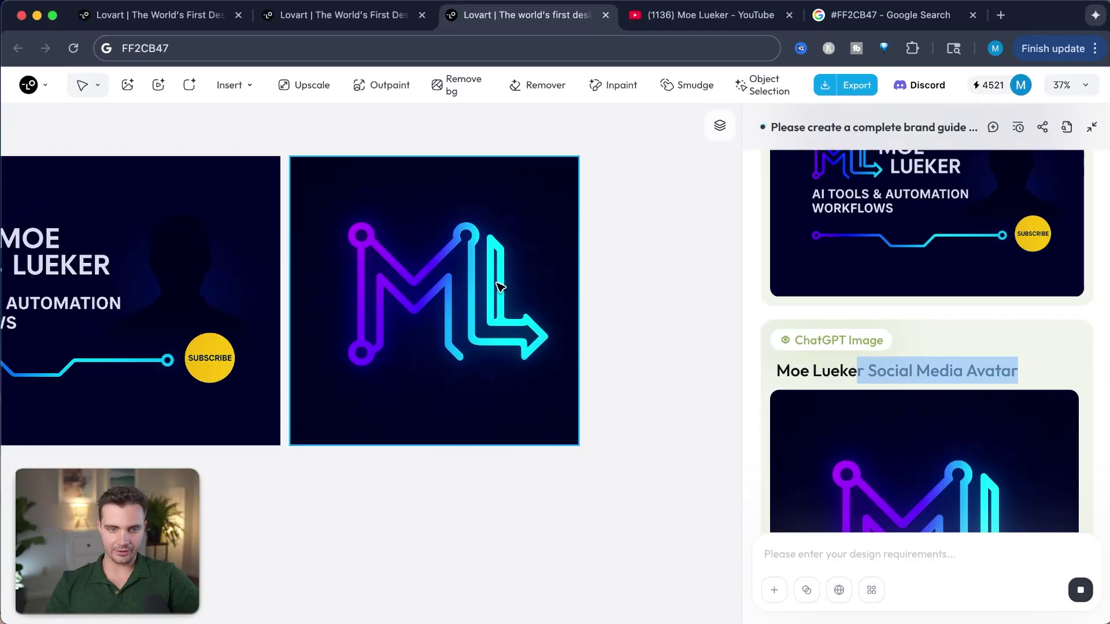
pyautogui.click(532, 359)
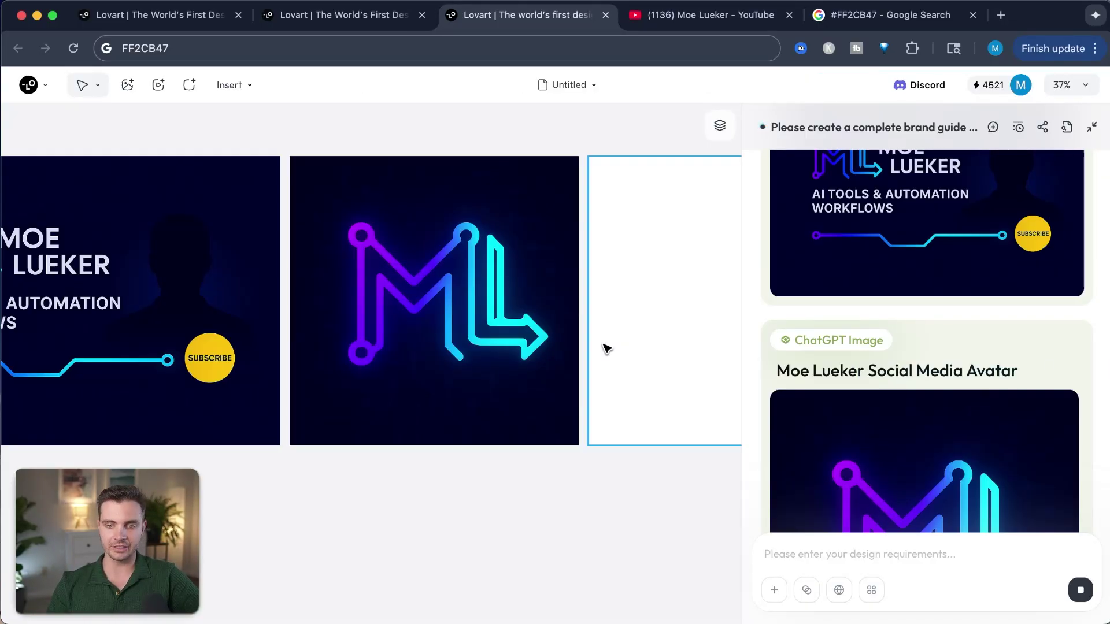
pyautogui.scroll(-5, 909, 405)
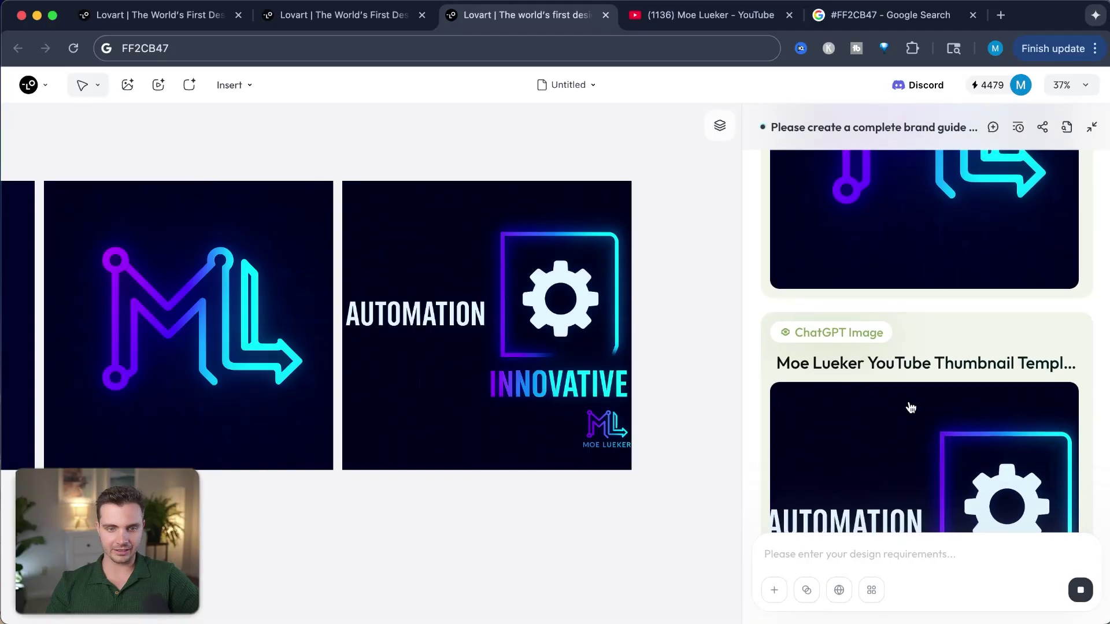
pyautogui.scroll(2, 910, 407)
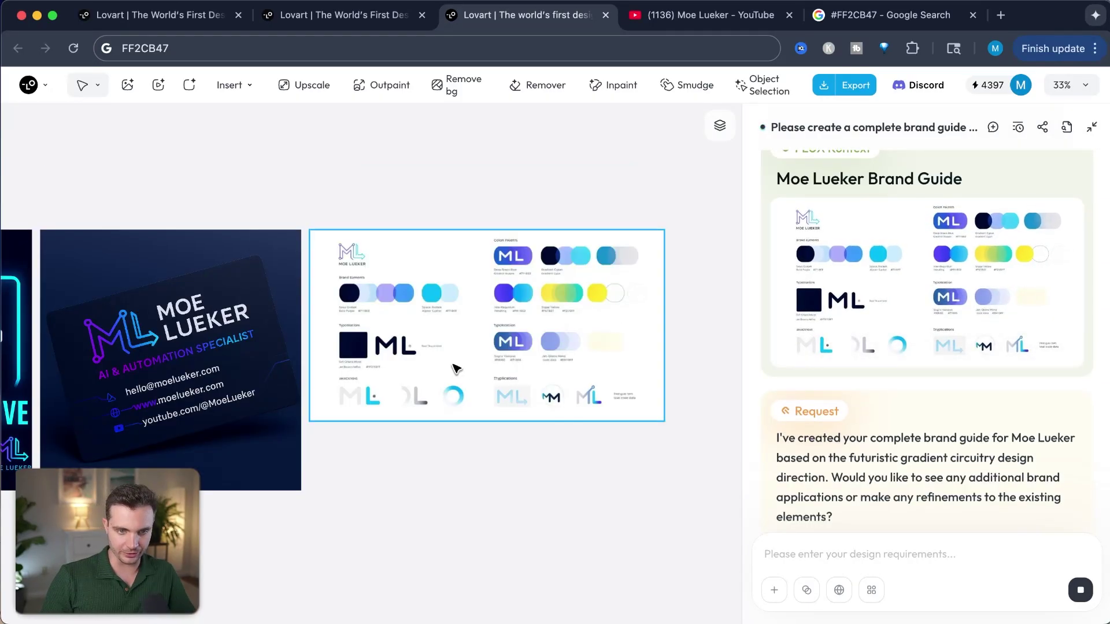
# - Select the Moe Lueker Brand Guide image and zoom in on it with Shift+2
pyautogui.click(457, 369)
pyautogui.hotkey('shift', '2')
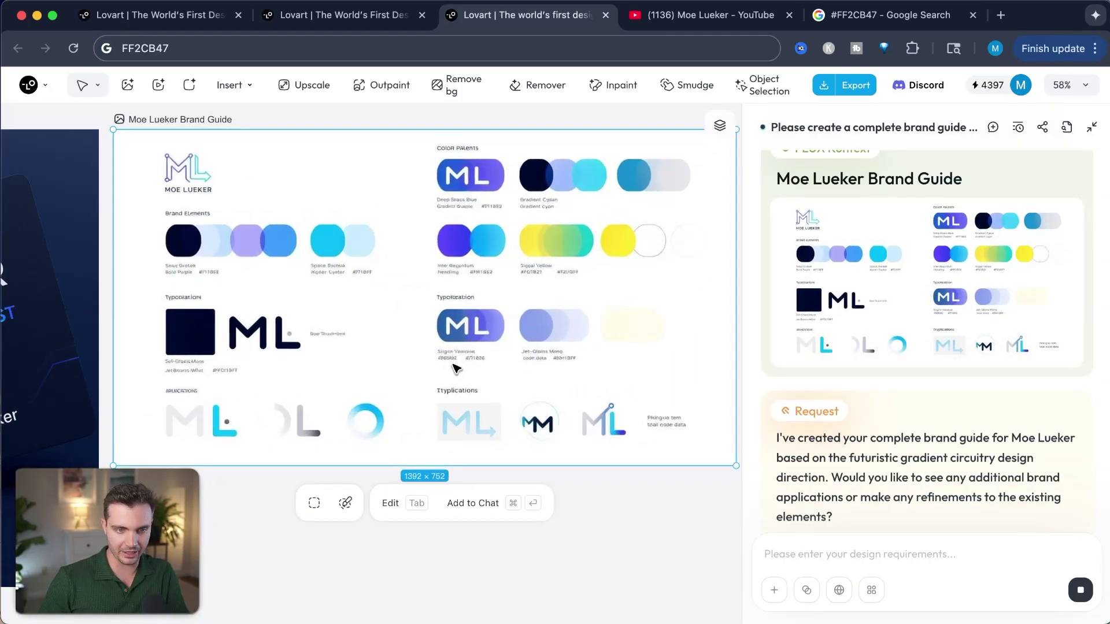
pyautogui.scroll(1, 457, 369)
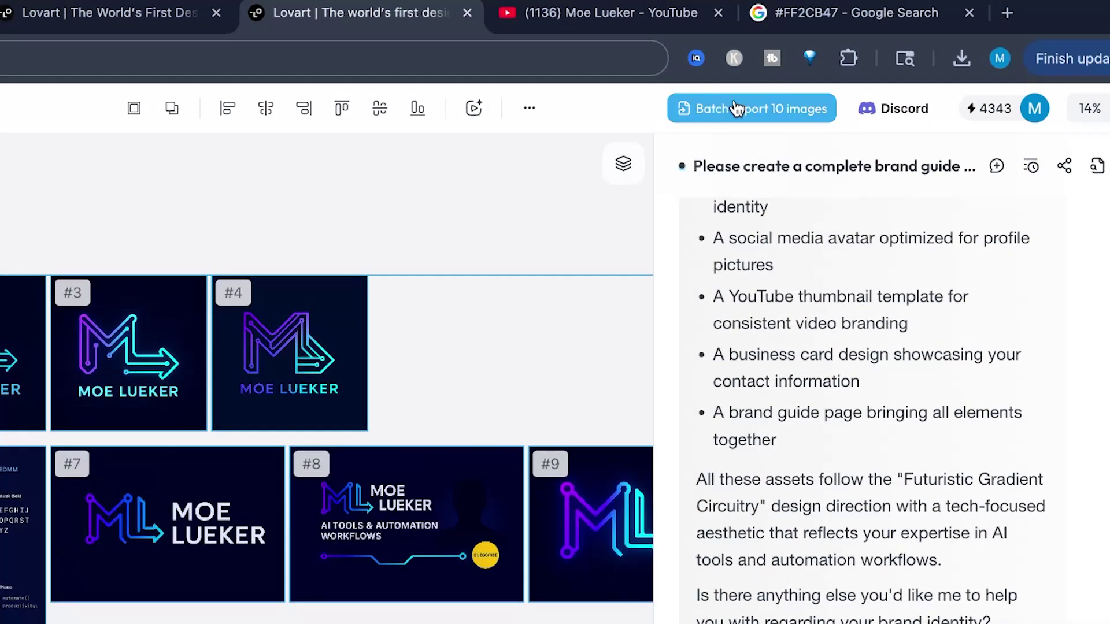
# - Batch export all ten selected brand images
pyautogui.click(739, 112)
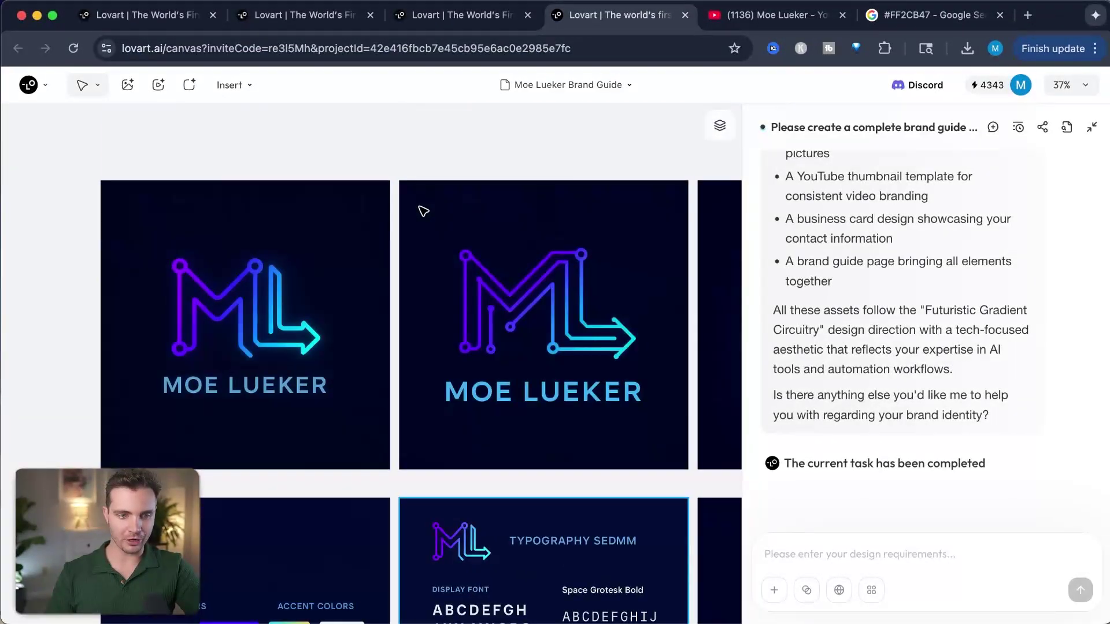
# - Generate a 2:3 black T-shirt mockup with the ML logo as image reference
pyautogui.click(289, 324)
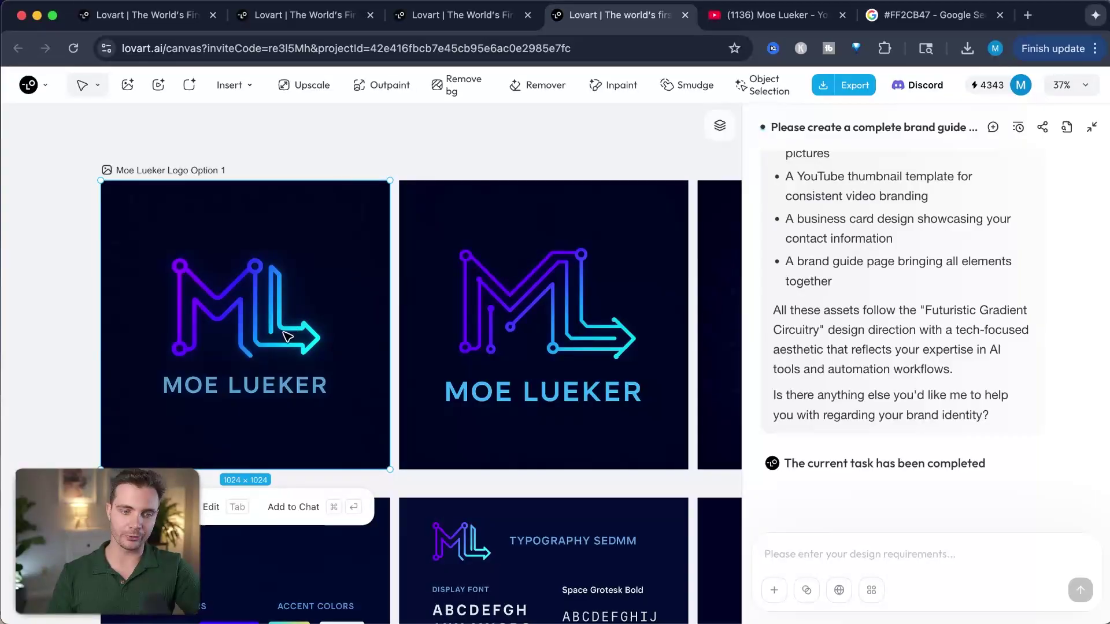
pyautogui.click(127, 86)
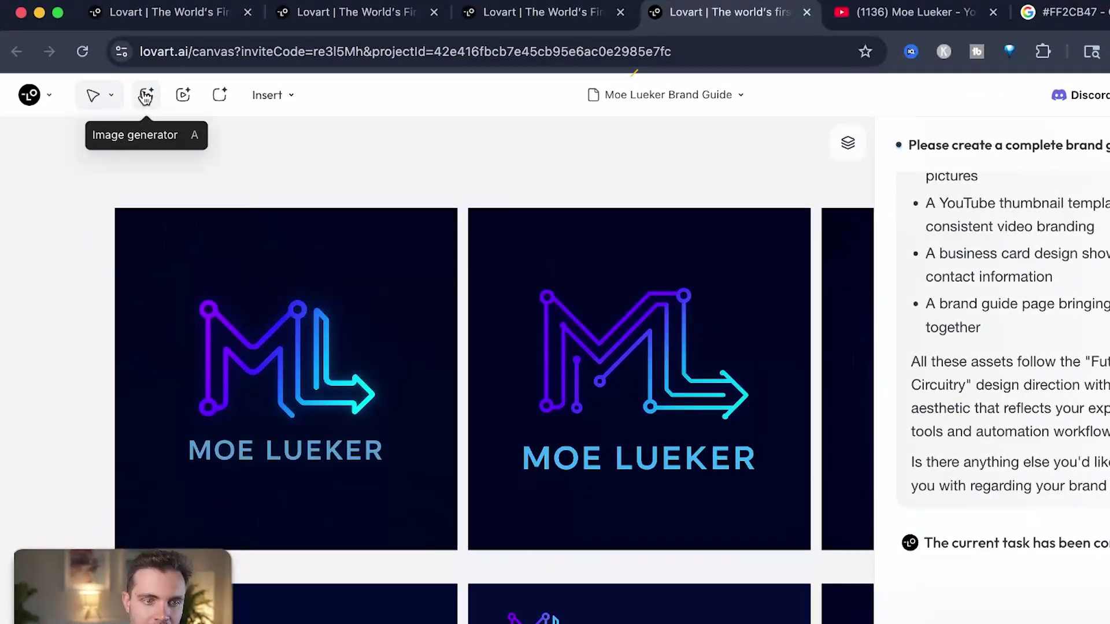
pyautogui.click(147, 98)
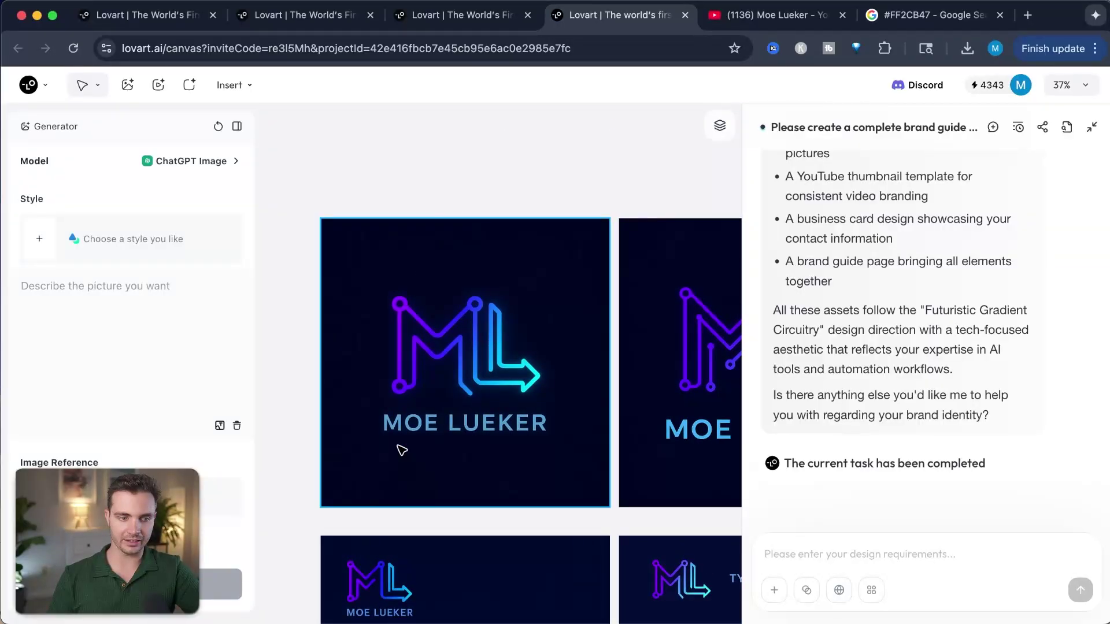
pyautogui.click(67, 344)
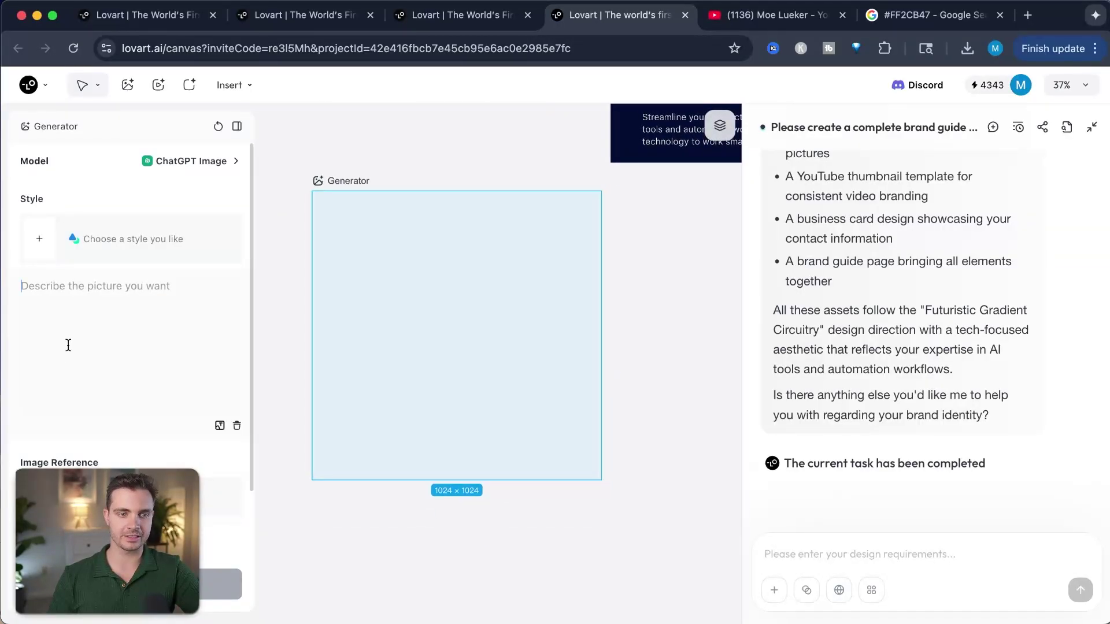
pyautogui.write('Use my Logo and showcase how it would look on a Black T-Shirth')
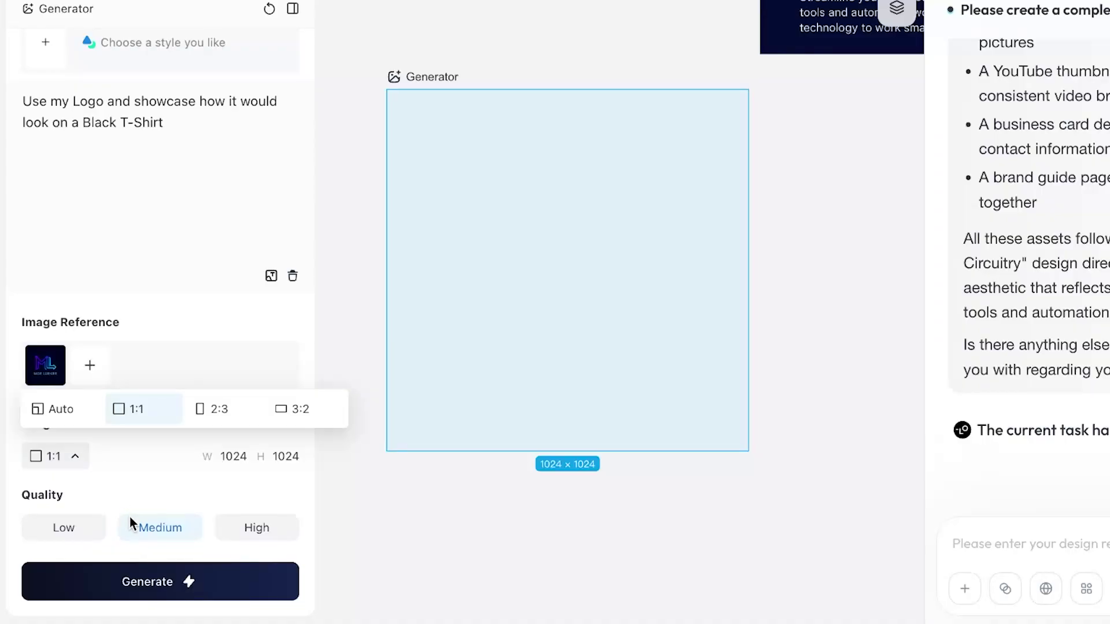
pyautogui.click(223, 411)
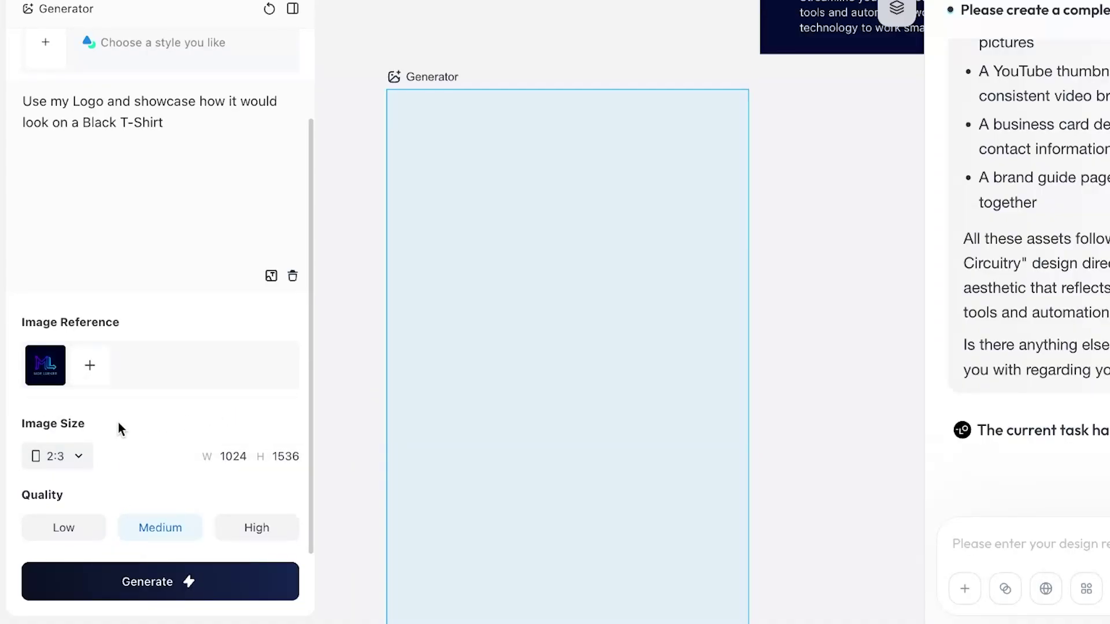
pyautogui.click(164, 584)
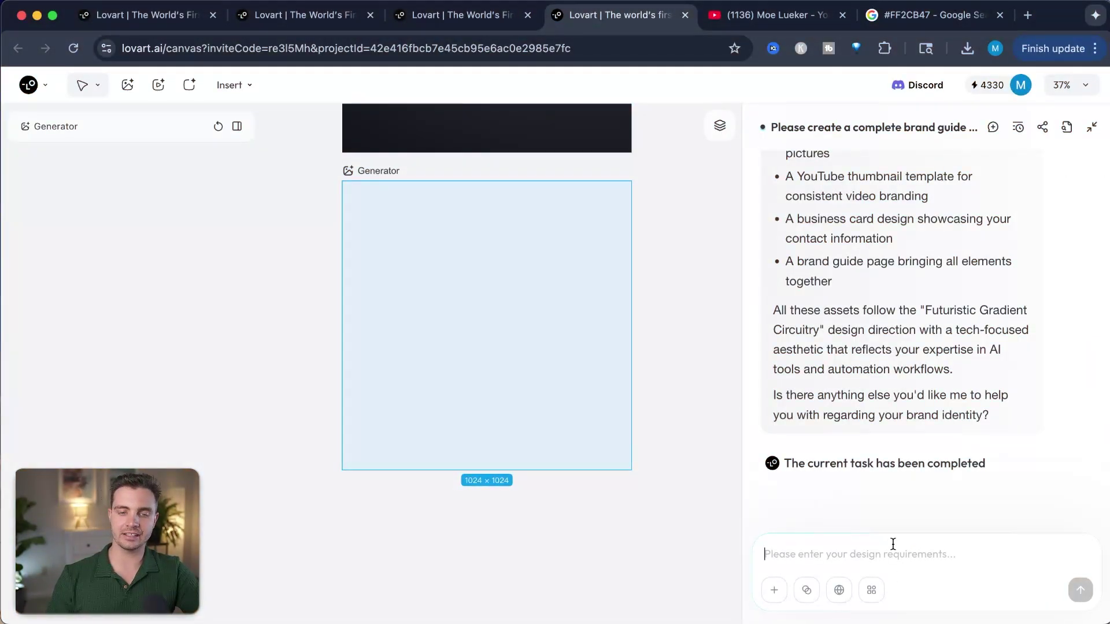
# - Send the brand billboard mockup request with '(based in San Francisco)' inserted after 'billboard'
pyautogui.click(893, 544)
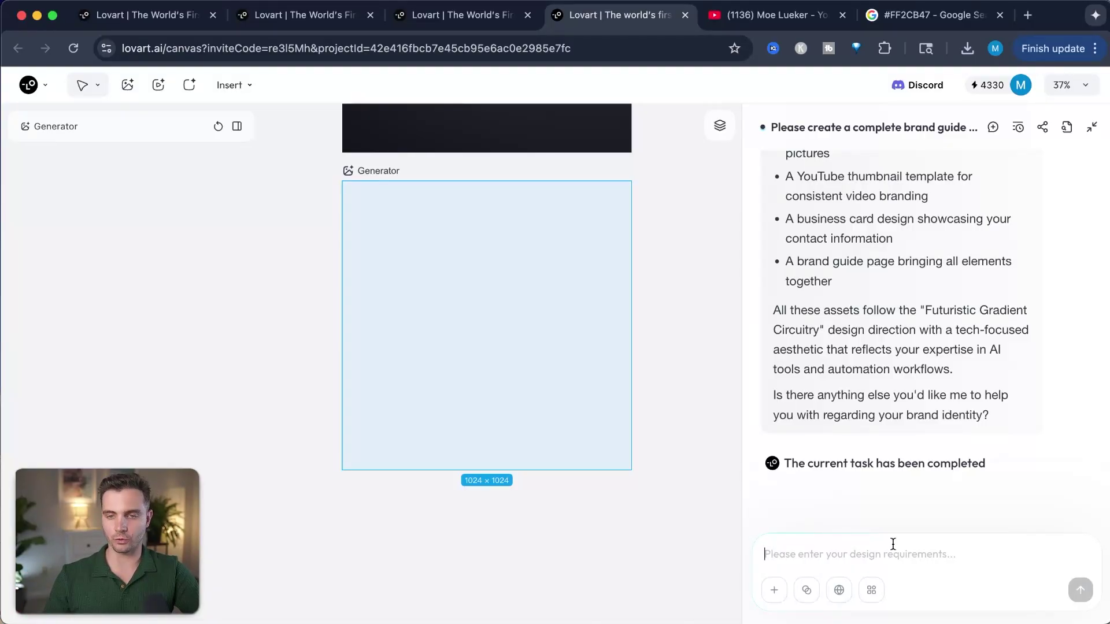
pyautogui.write('Create a mockup of a billboard that speaks to my target audience and uses my brand guidelines.')
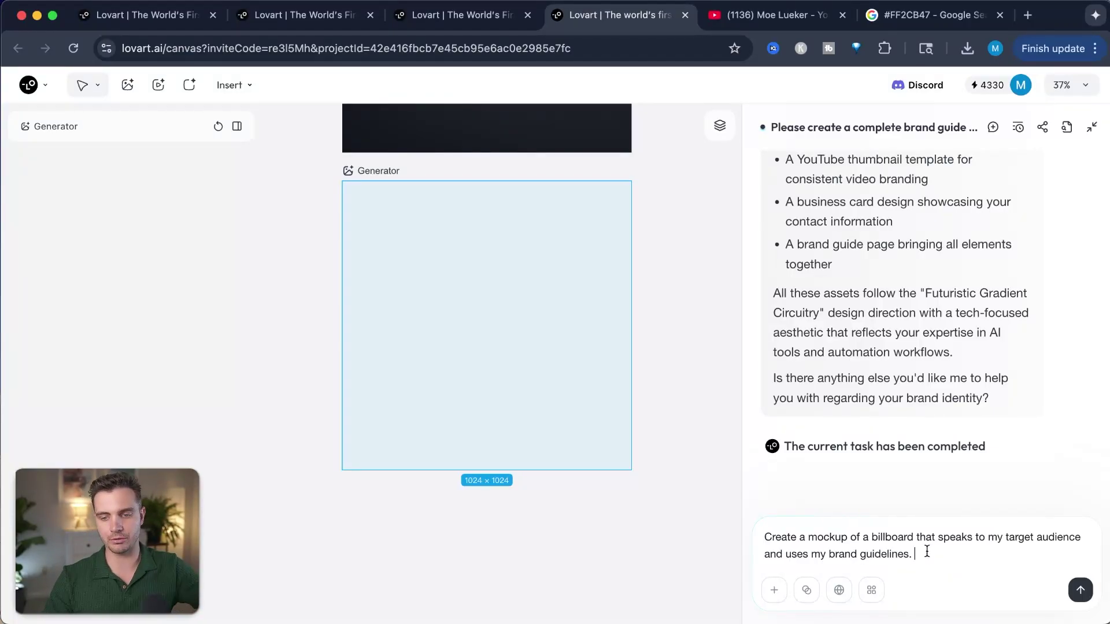
pyautogui.click(914, 537)
pyautogui.write('(based in San Francisco)')
pyautogui.press('Return')
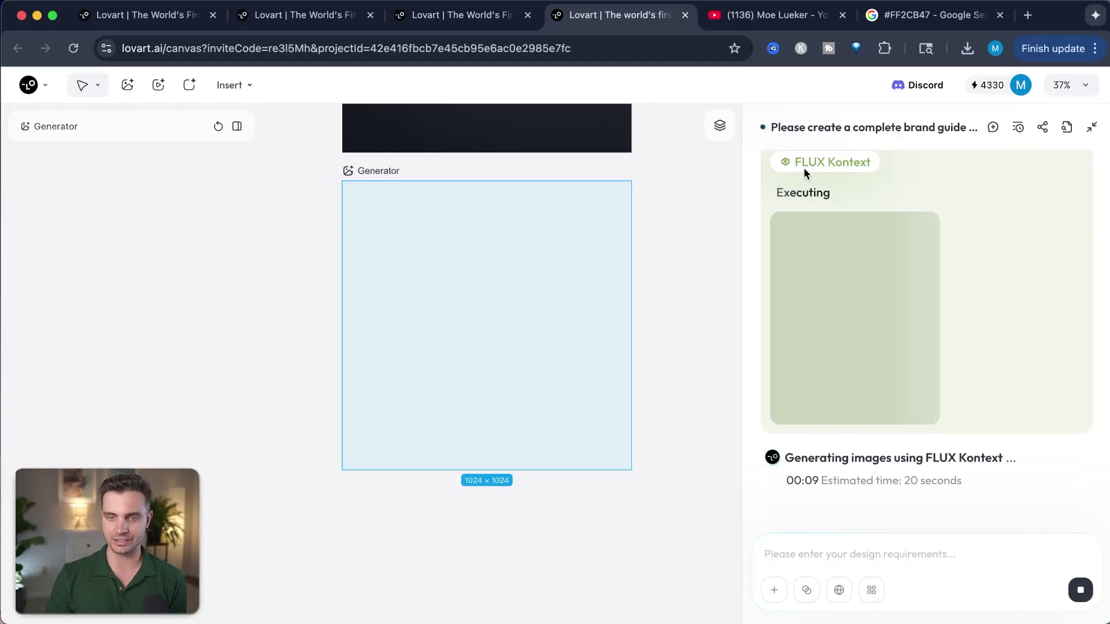
pyautogui.scroll(1, 881, 237)
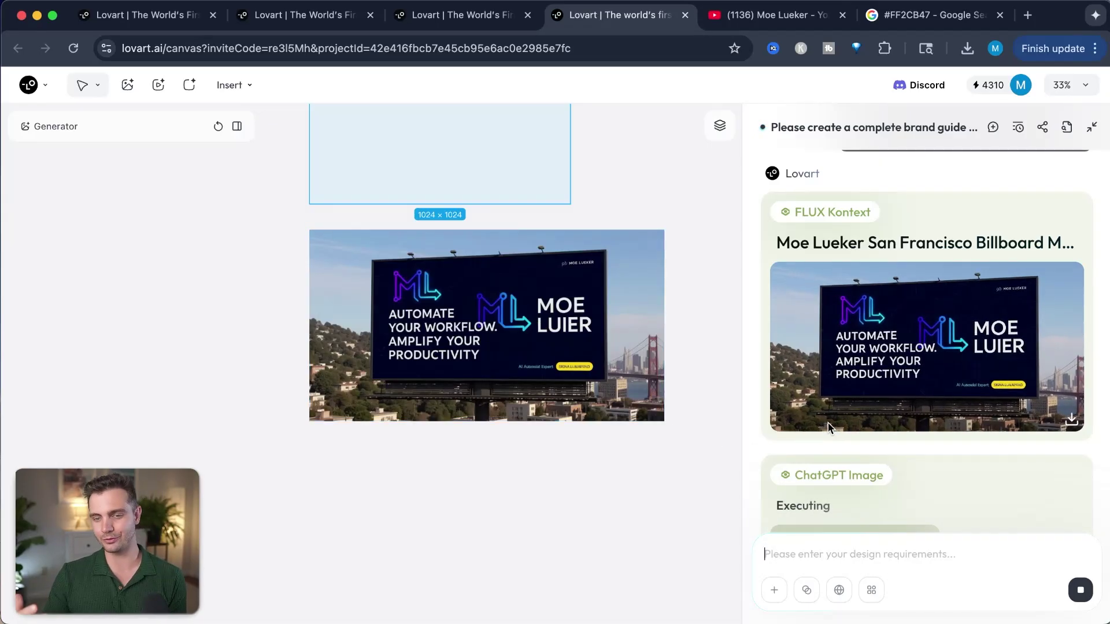
pyautogui.scroll(-3, 828, 428)
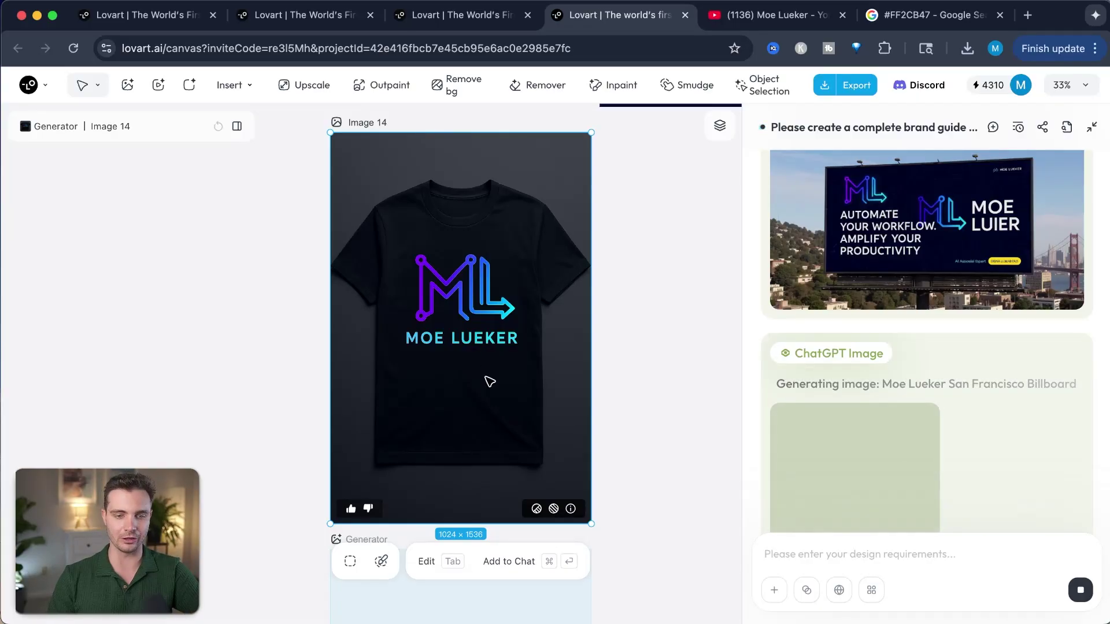
# - Add the generated T-shirt image to chat for a smaller chest logo version, then zoom to inspect the result
pyautogui.hscroll(3, 488, 381)
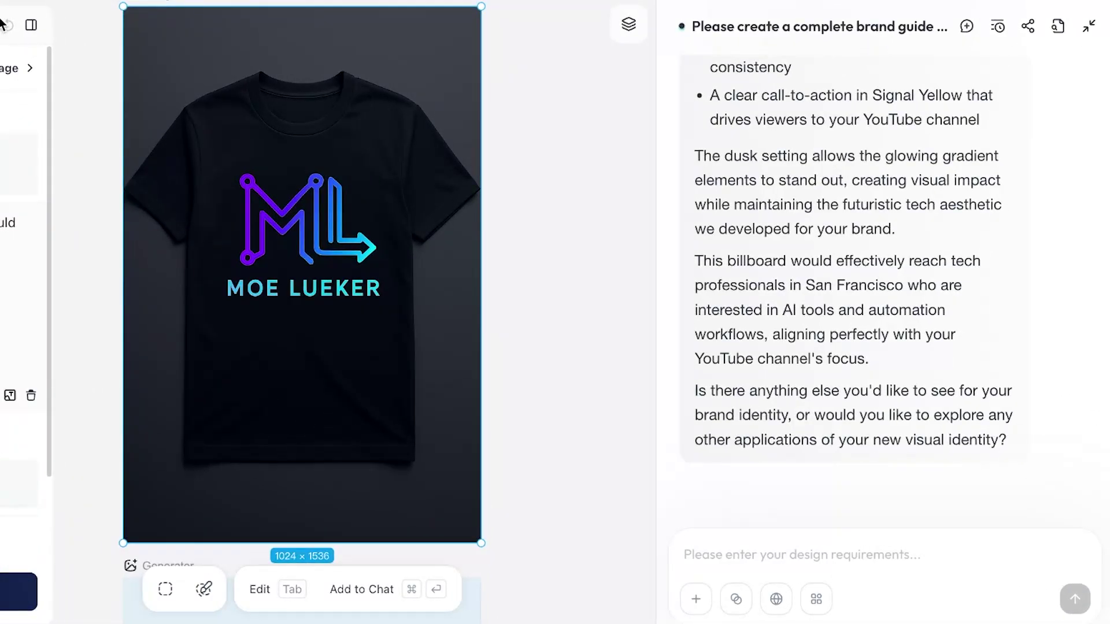
pyautogui.click(371, 589)
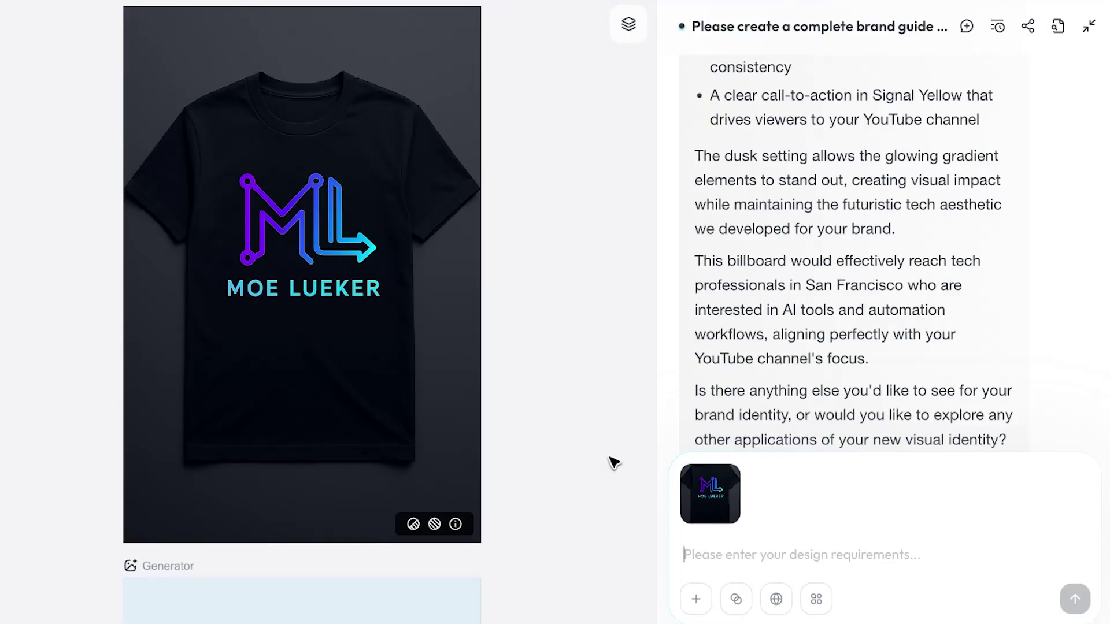
pyautogui.scroll(-3, 493, 428)
pyautogui.scroll(3, 493, 429)
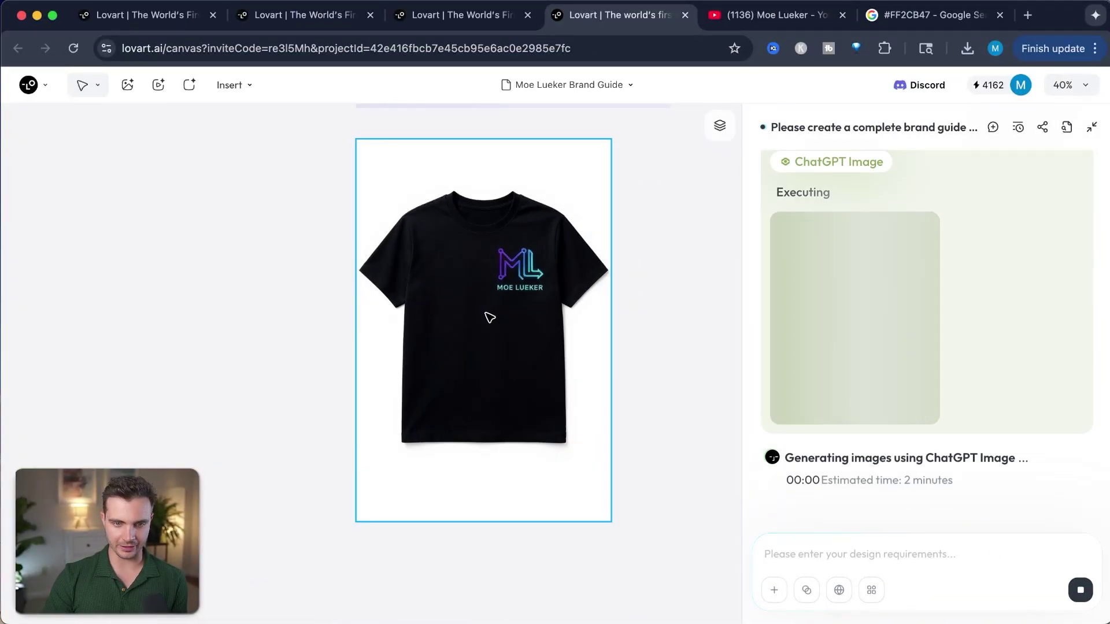
pyautogui.scroll(5, 442, 328)
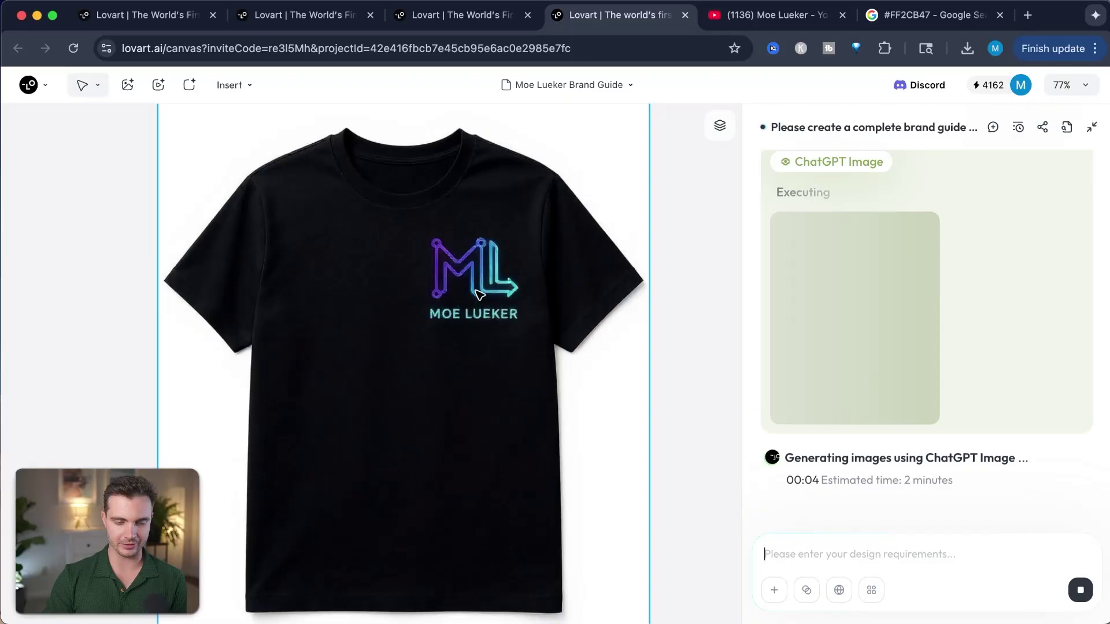
pyautogui.scroll(-5, 462, 289)
pyautogui.scroll(1, 626, 455)
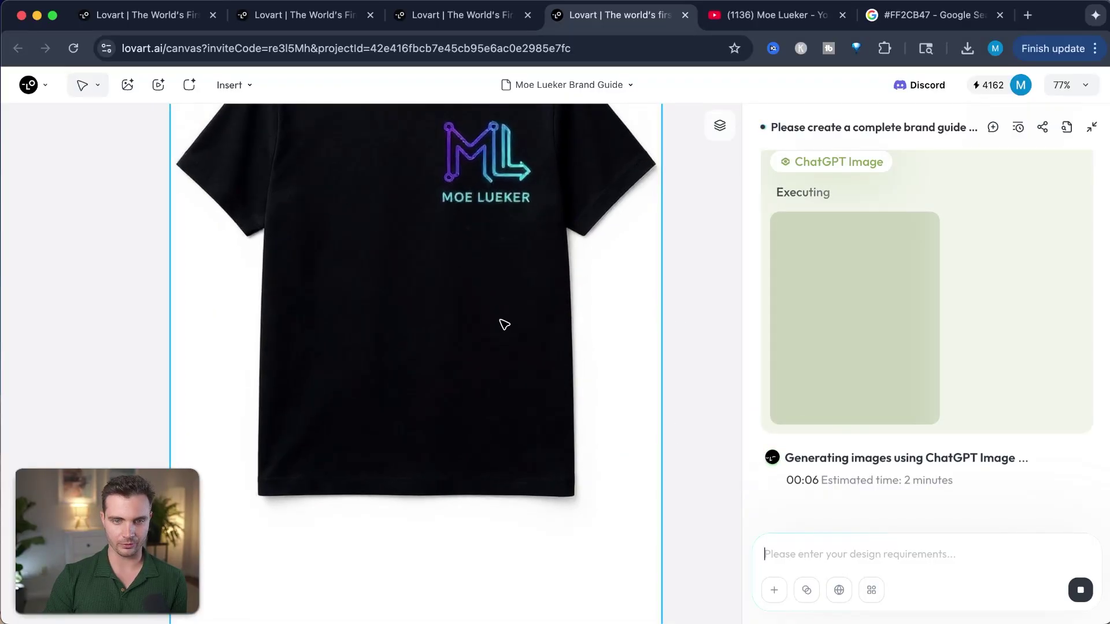
pyautogui.scroll(5, 503, 312)
pyautogui.scroll(-3, 561, 187)
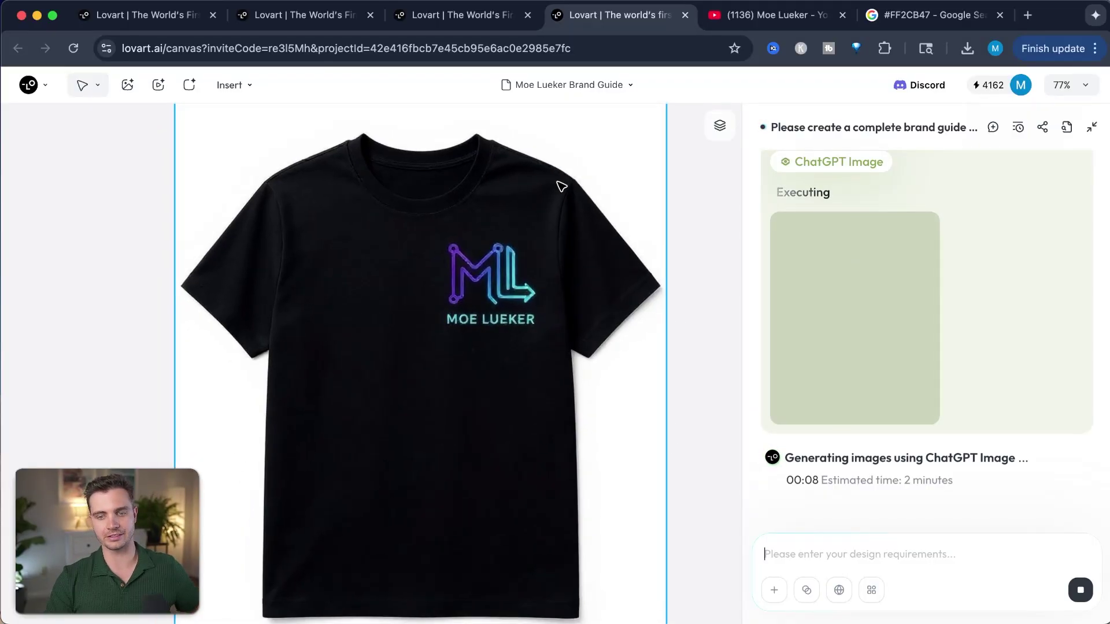
pyautogui.scroll(-5, 561, 186)
pyautogui.scroll(3, 693, 218)
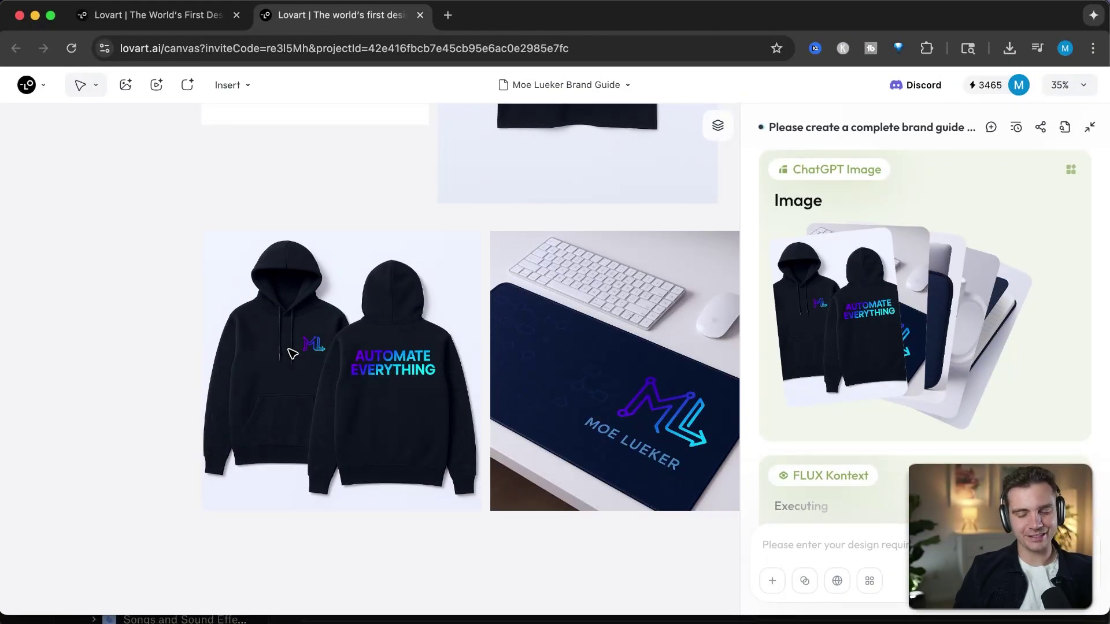
# - Select the hoodie mockup and pan across the hoodie, mousepad, laptop sleeve and mug mockups
pyautogui.click(334, 353)
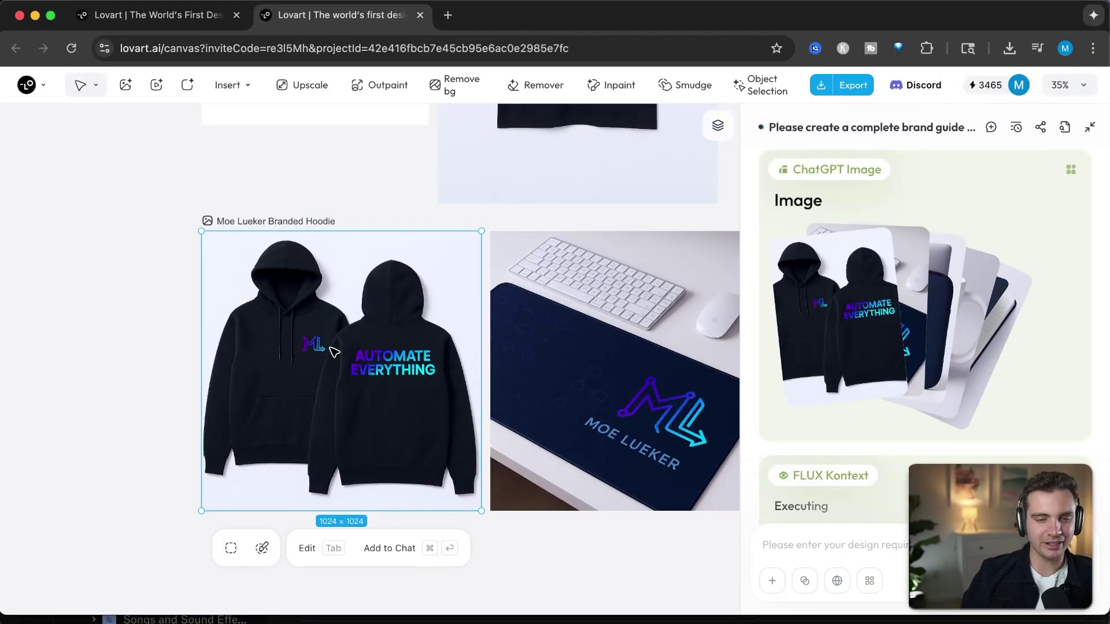
pyautogui.scroll(5, 334, 352)
pyautogui.scroll(2, 334, 353)
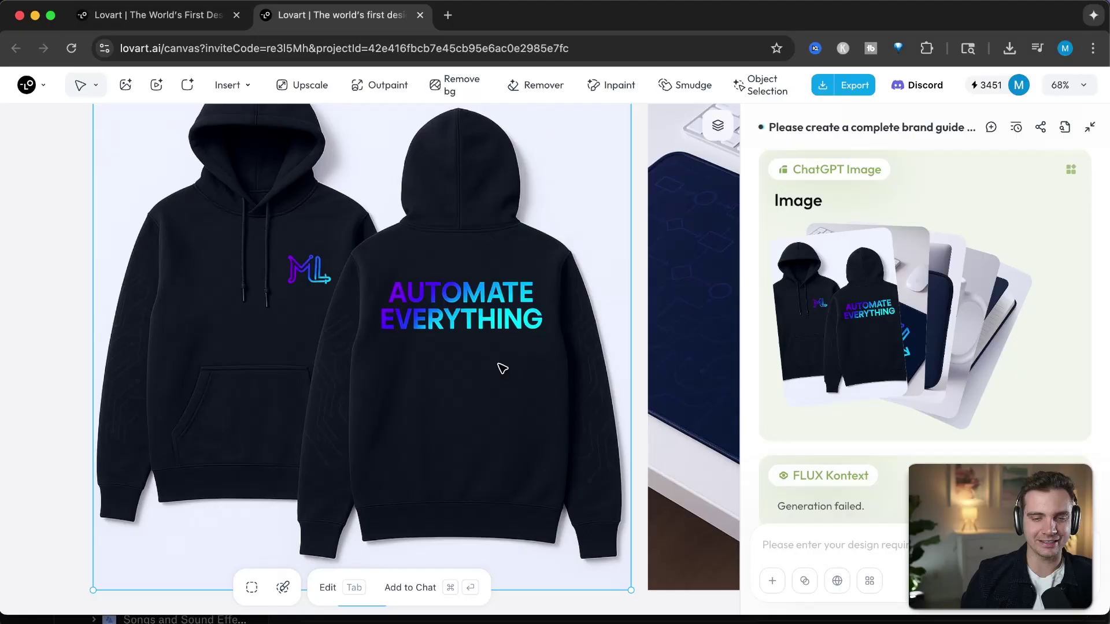
pyautogui.scroll(1, 503, 368)
pyautogui.hscroll(1, 503, 368)
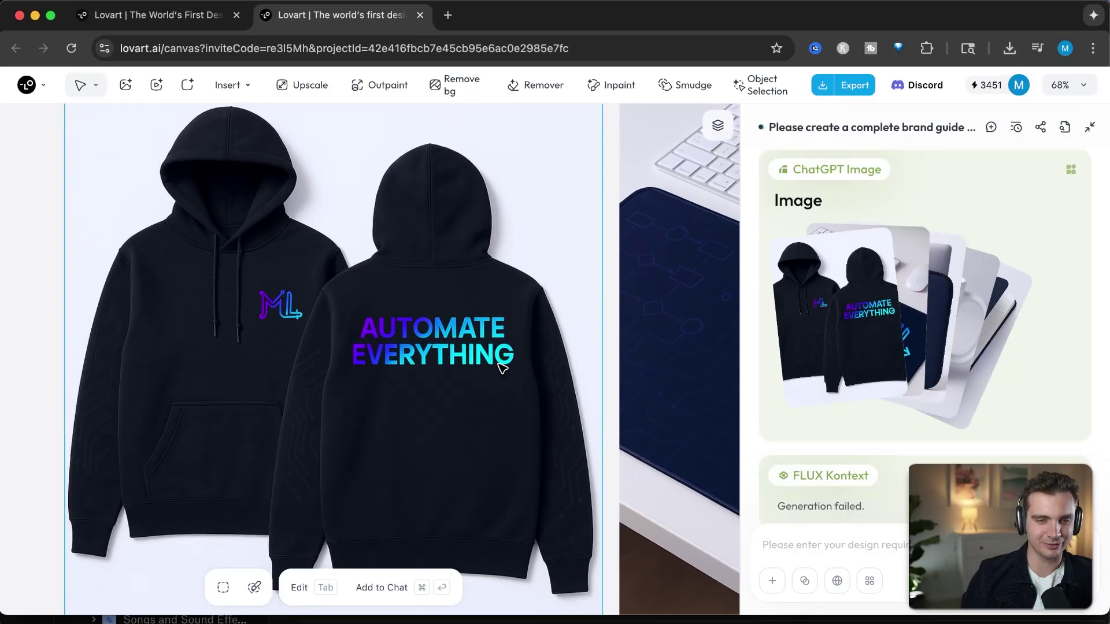
pyautogui.hscroll(5, 502, 368)
pyautogui.scroll(-2, 502, 368)
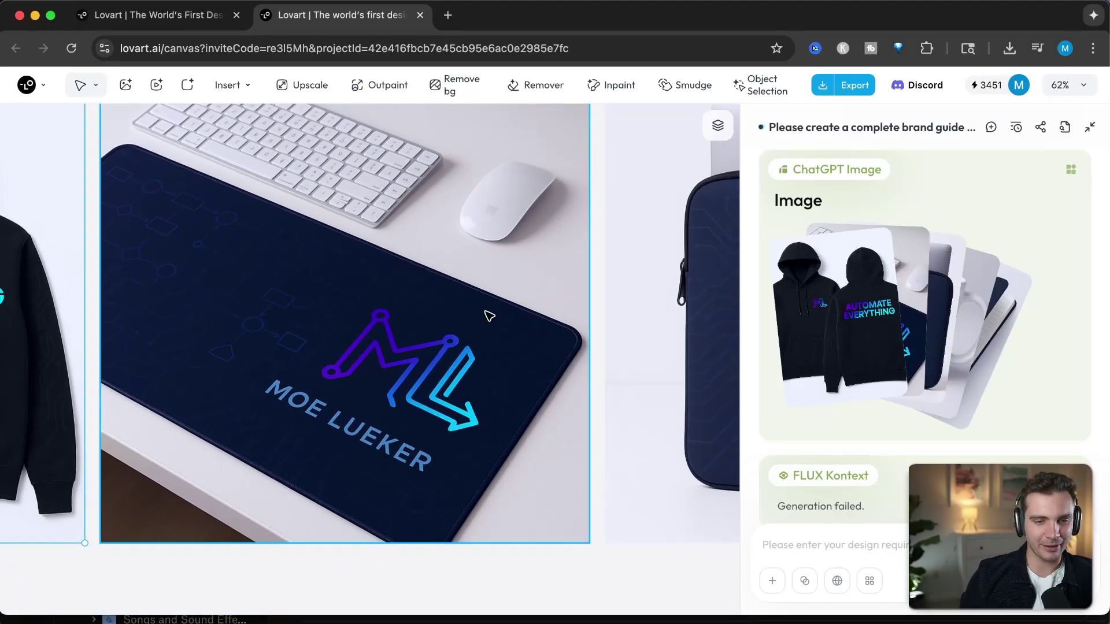
pyautogui.hscroll(7, 448, 367)
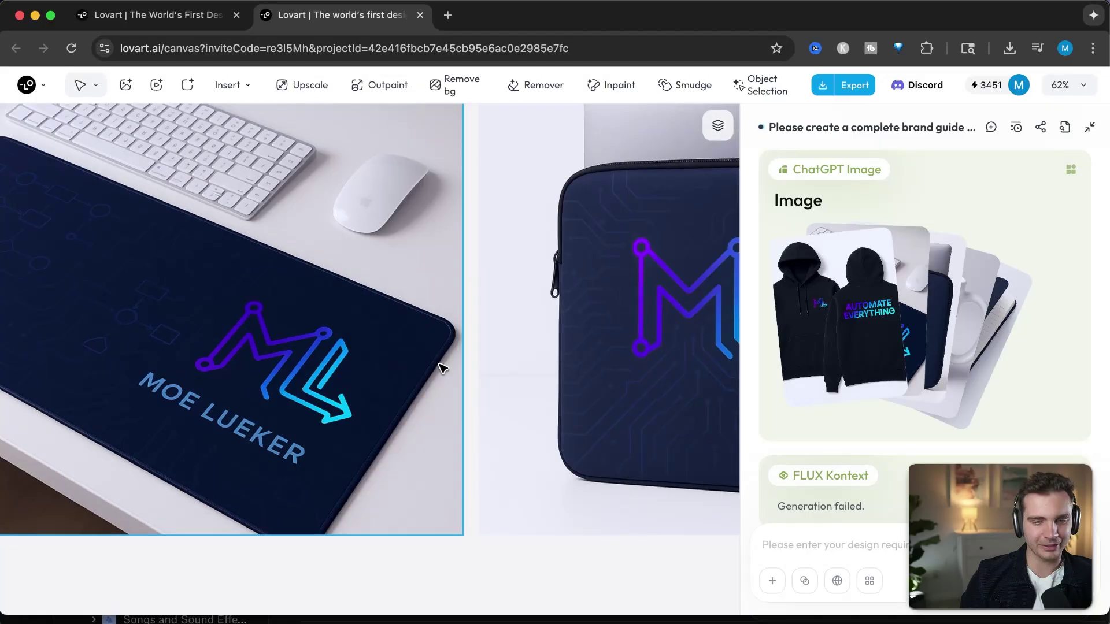
pyautogui.scroll(1, 575, 271)
pyautogui.hscroll(8, 575, 270)
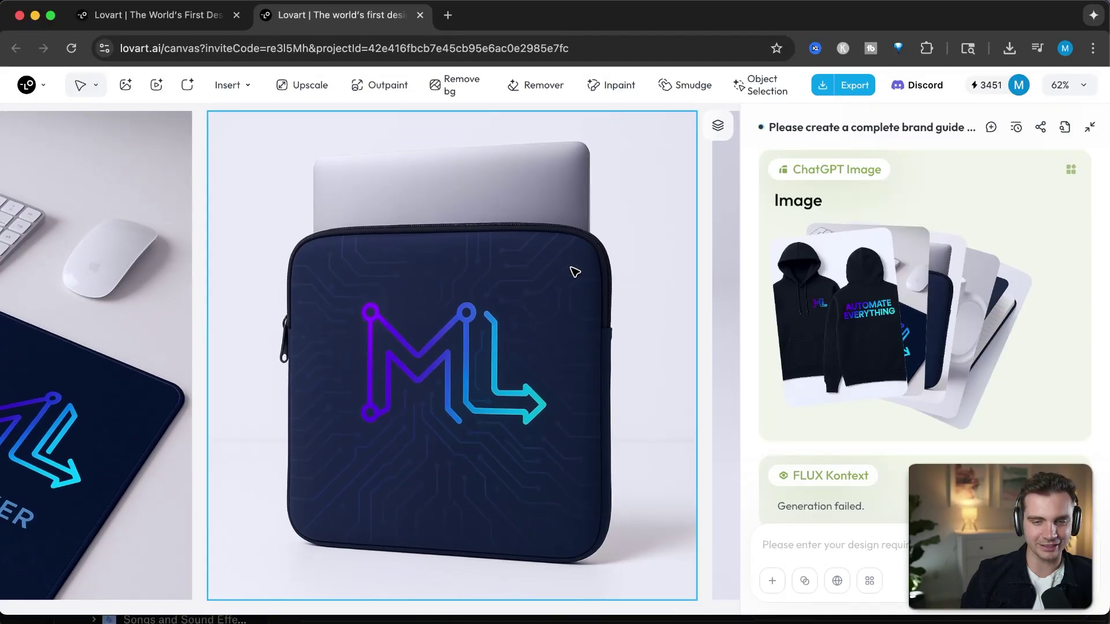
pyautogui.scroll(-1, 578, 269)
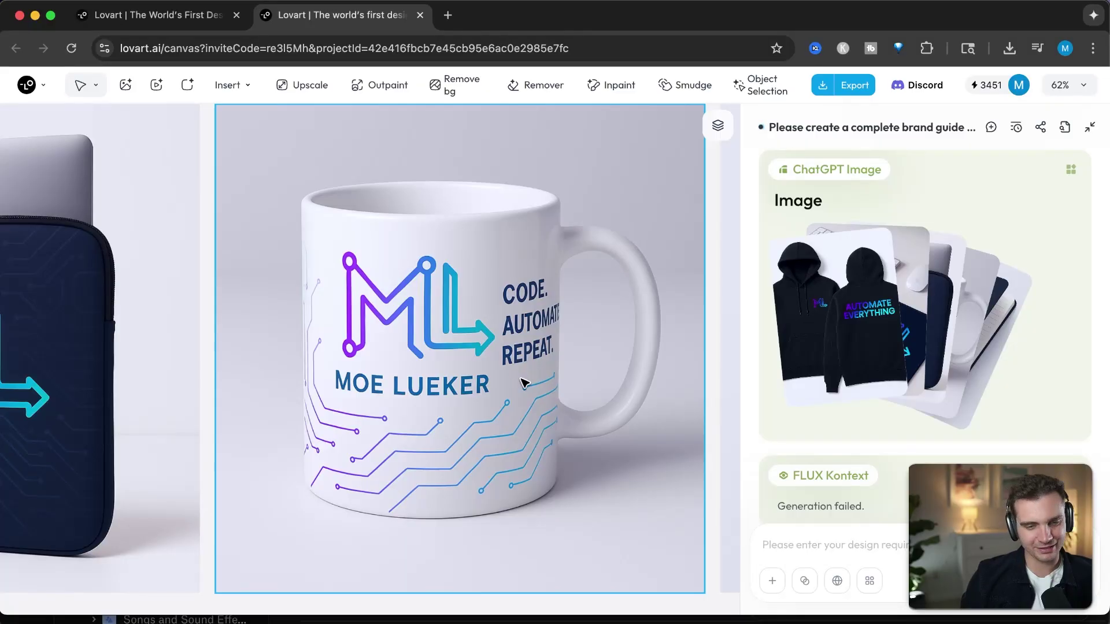
pyautogui.hscroll(8, 524, 383)
pyautogui.scroll(1, 524, 383)
pyautogui.scroll(-5, 524, 383)
pyautogui.scroll(5, 454, 292)
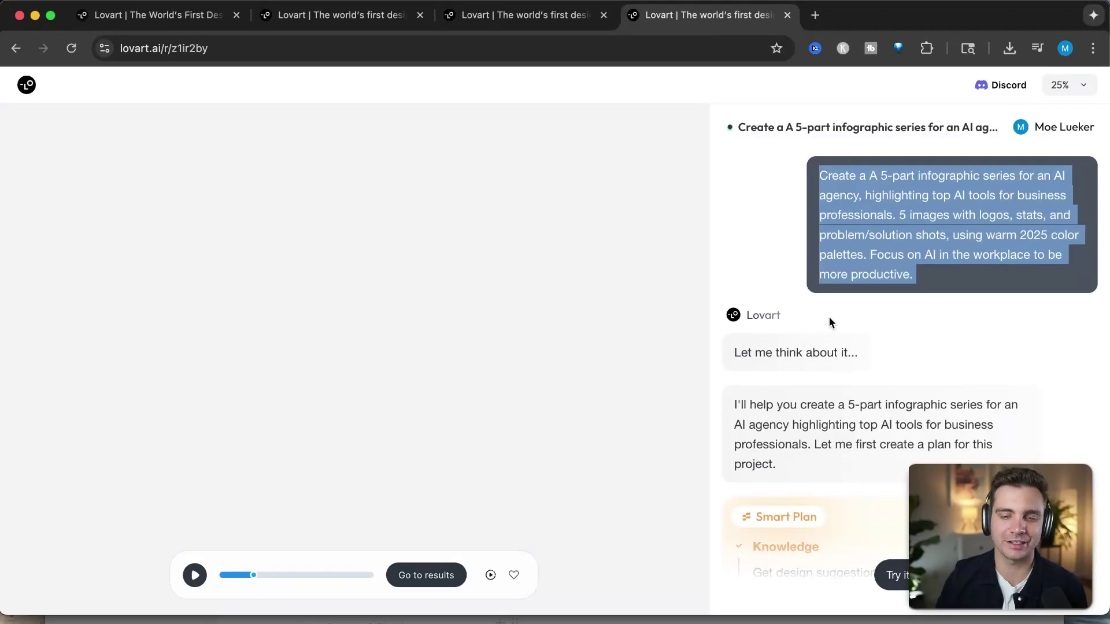
# - Play and pause the infographic project replay, scrolling the row to Parts 3–5
pyautogui.click(195, 579)
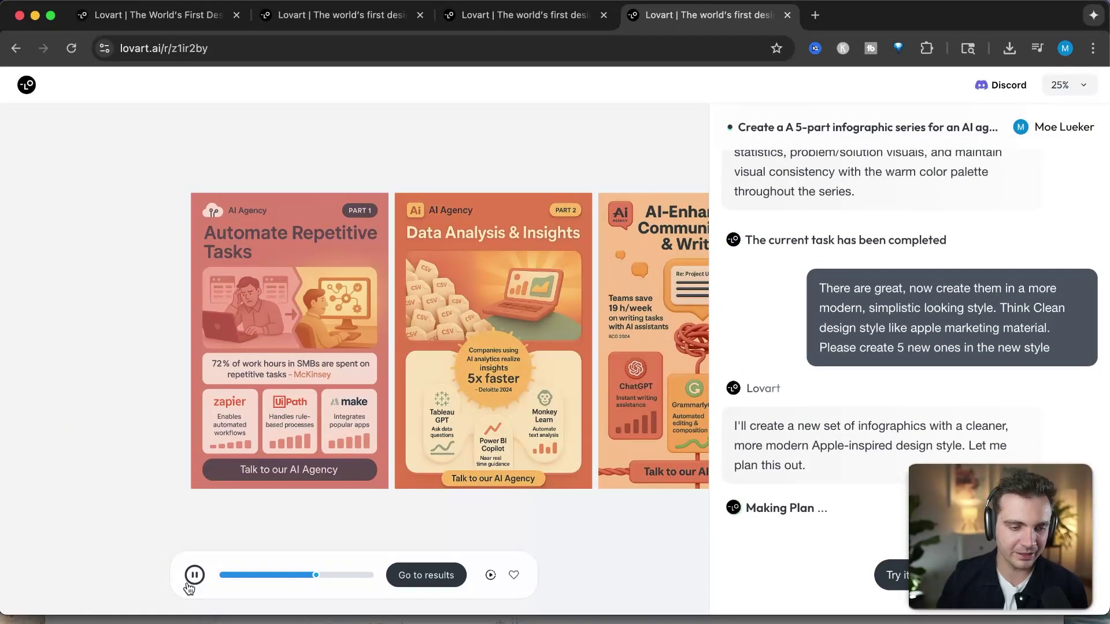
pyautogui.click(191, 581)
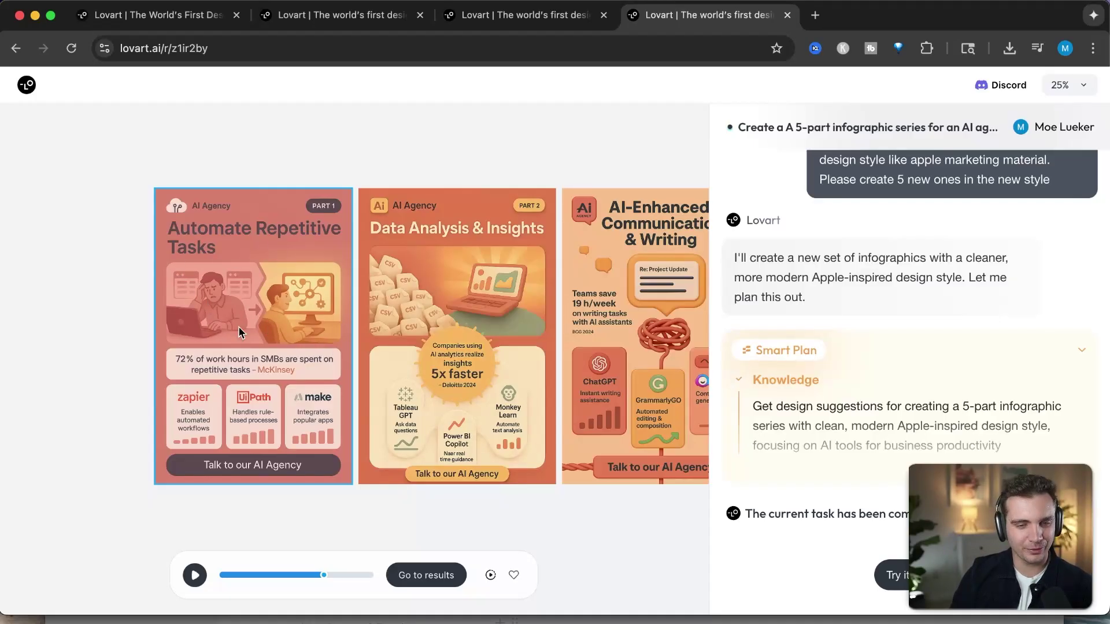
pyautogui.hscroll(5, 482, 322)
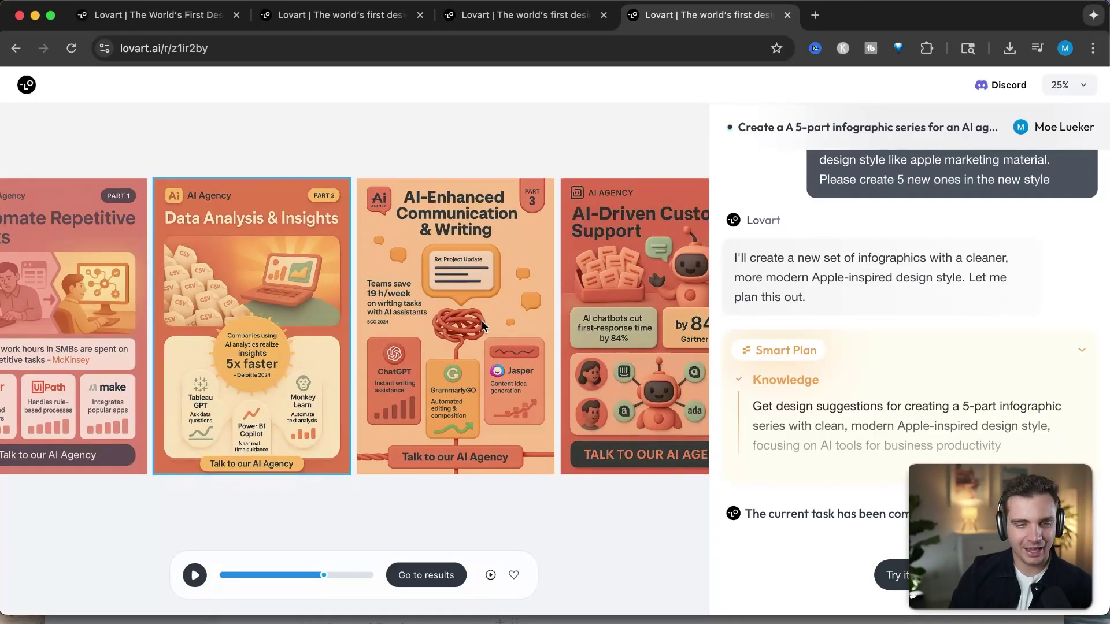
pyautogui.hscroll(-4, 341, 313)
pyautogui.hscroll(6, 331, 310)
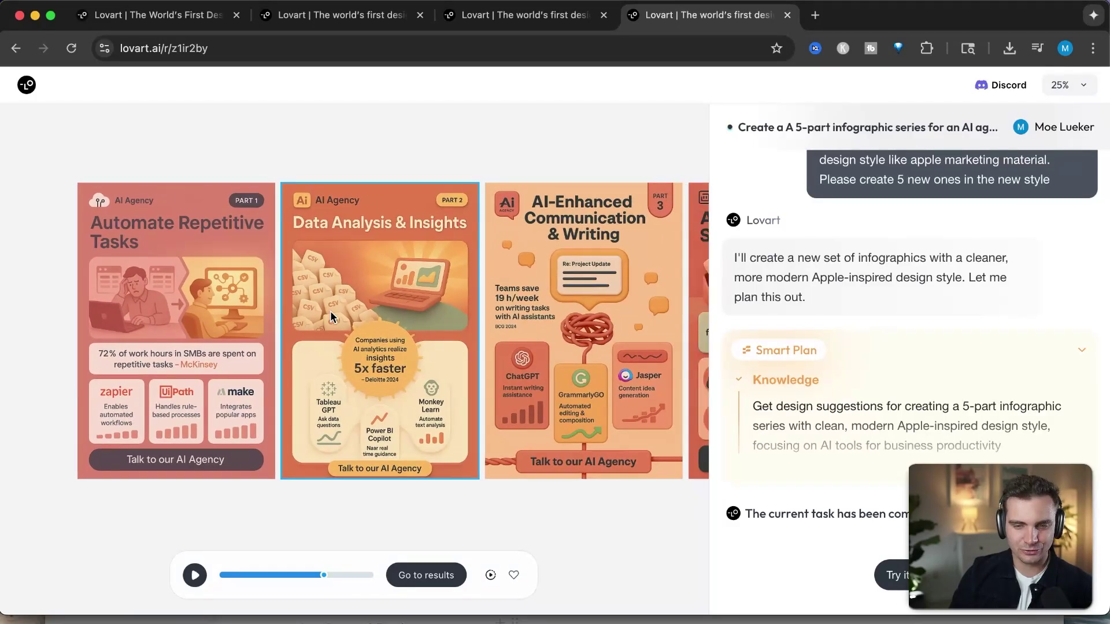
pyautogui.hscroll(7, 331, 310)
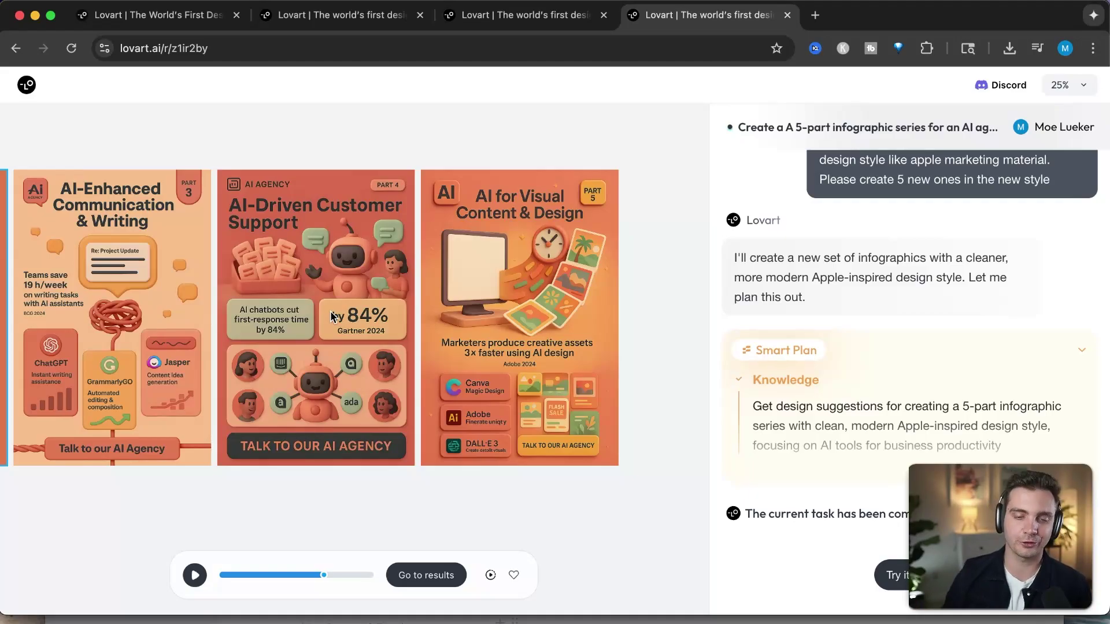
# - Advance the replay to the Apple-style restyle request and highlight its first sentence
pyautogui.click(194, 575)
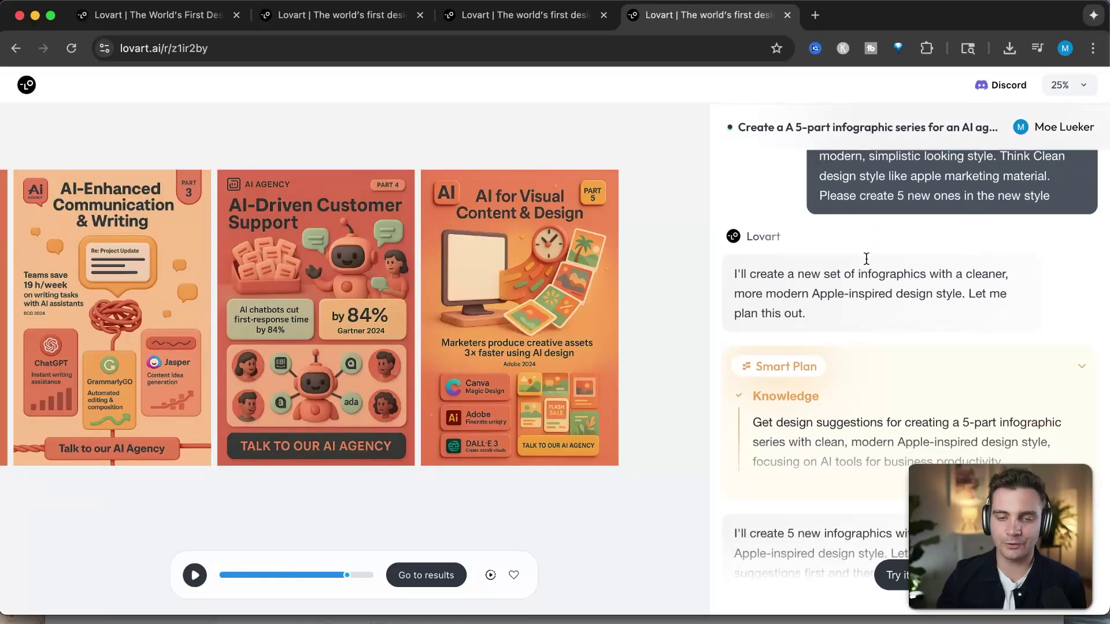
pyautogui.scroll(3, 866, 258)
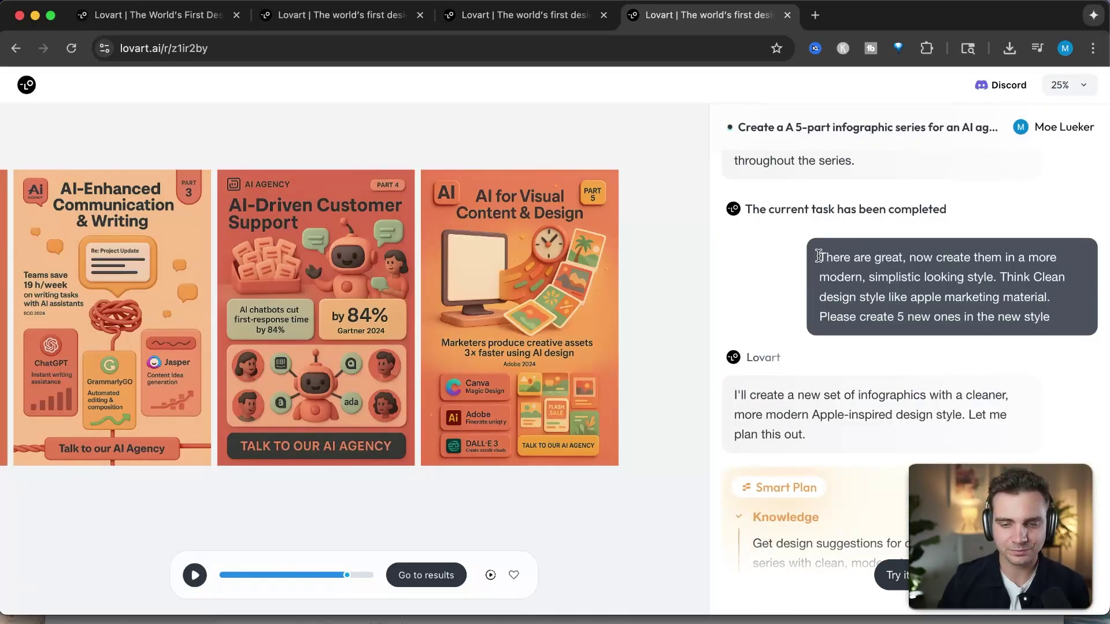
pyautogui.moveTo(818, 256); pyautogui.dragTo(1000, 282)
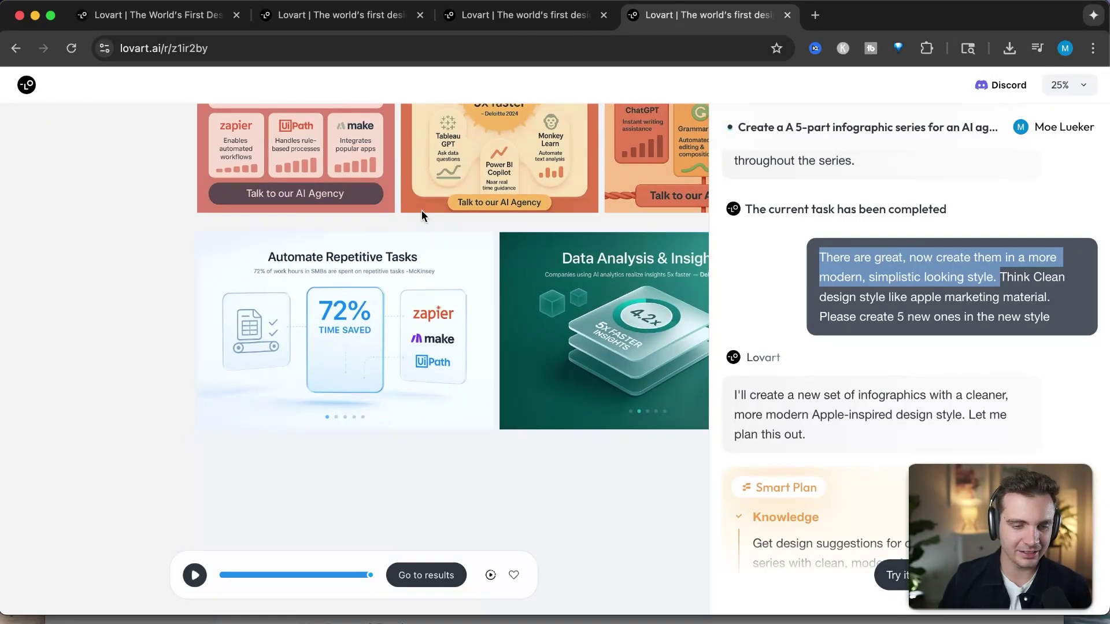
# - Pan across the new Apple-style infographic row and scroll the chat to the generated set
pyautogui.scroll(3, 394, 261)
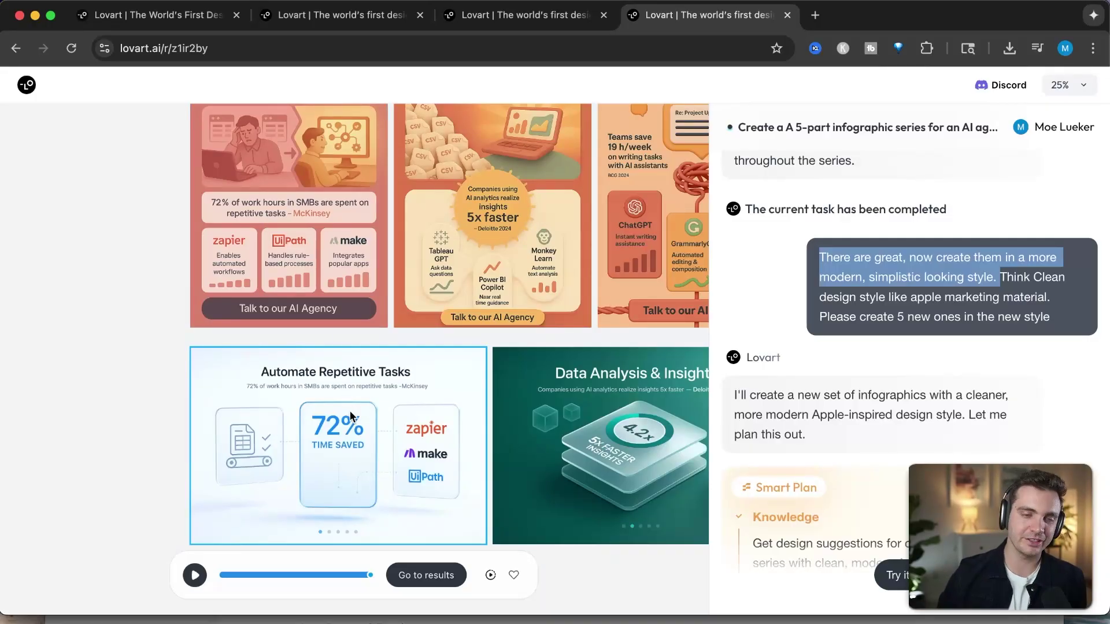
pyautogui.hscroll(3, 520, 440)
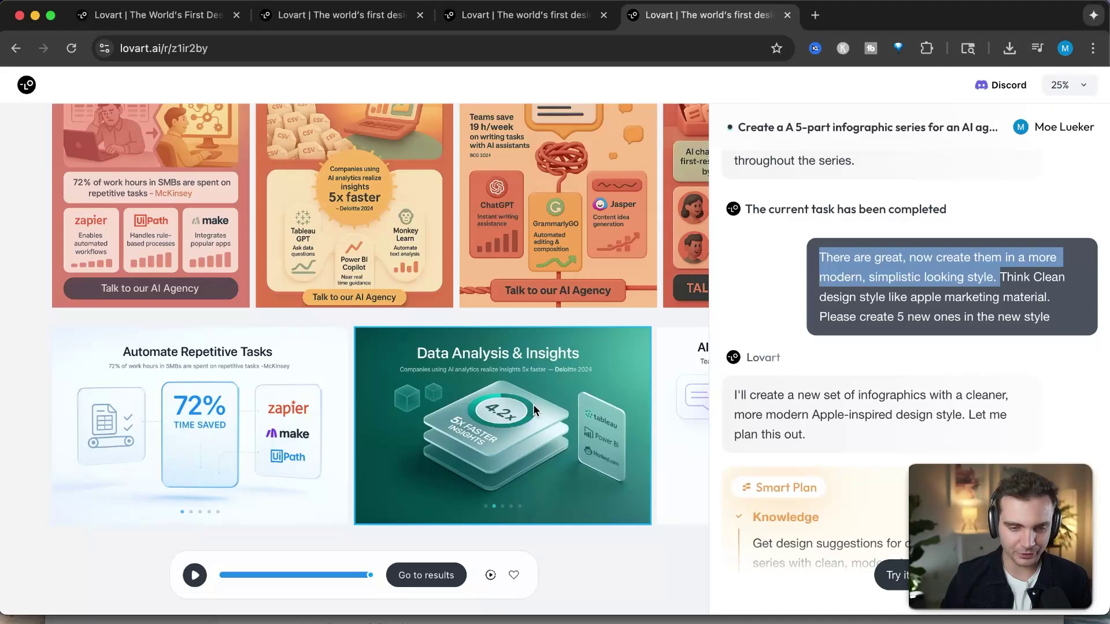
pyautogui.hscroll(2, 533, 404)
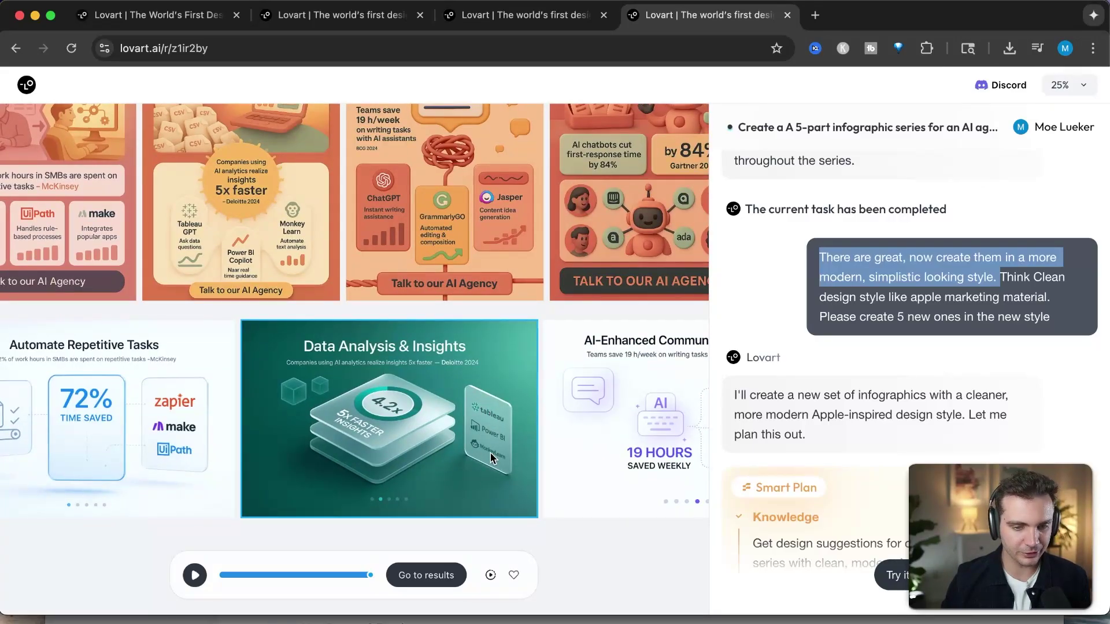
pyautogui.hscroll(5, 490, 456)
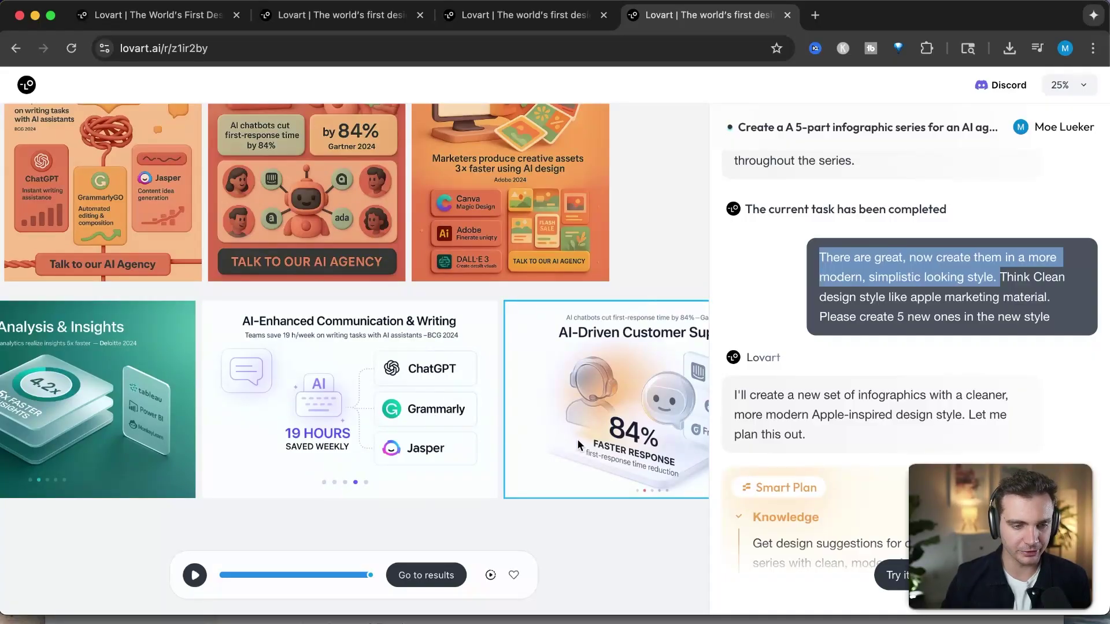
pyautogui.hscroll(8, 615, 432)
pyautogui.hscroll(-8, 615, 431)
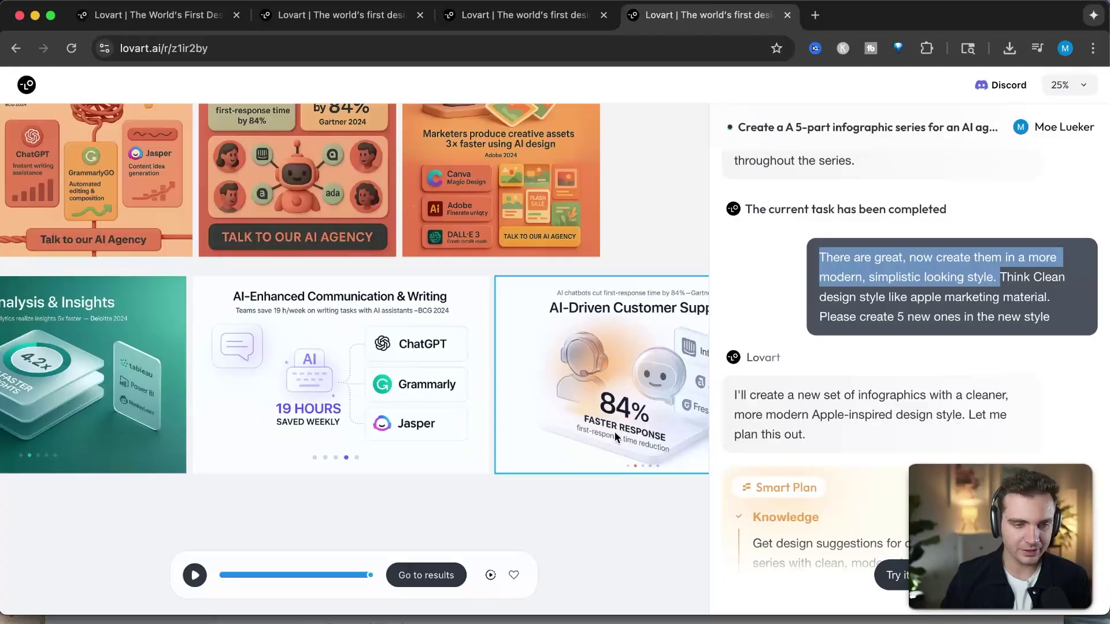
pyautogui.hscroll(-10, 613, 431)
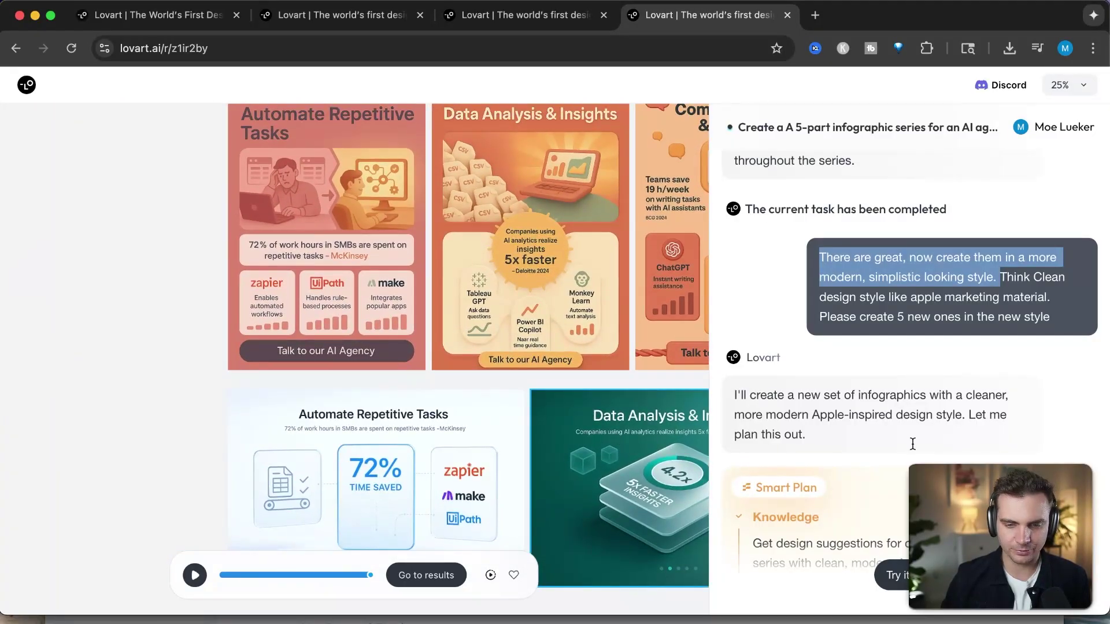
pyautogui.scroll(-15, 912, 443)
pyautogui.scroll(4, 871, 175)
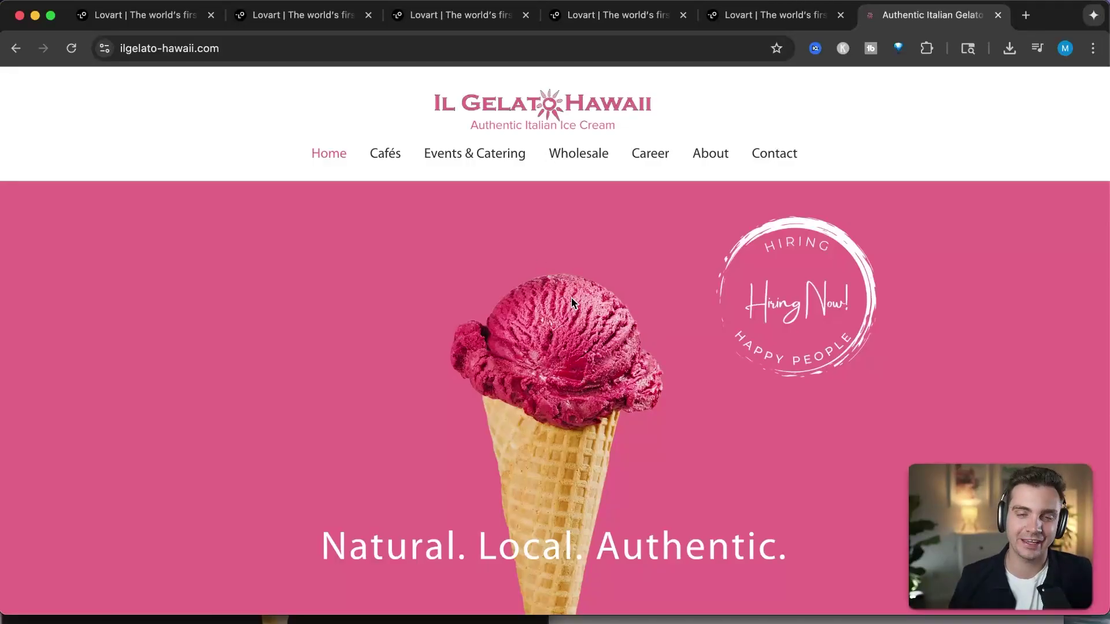
# - Capture a region screenshot of the ice-cream cone hero banner on the Il Gelato Hawaii homepage
pyautogui.scroll(-3, 578, 388)
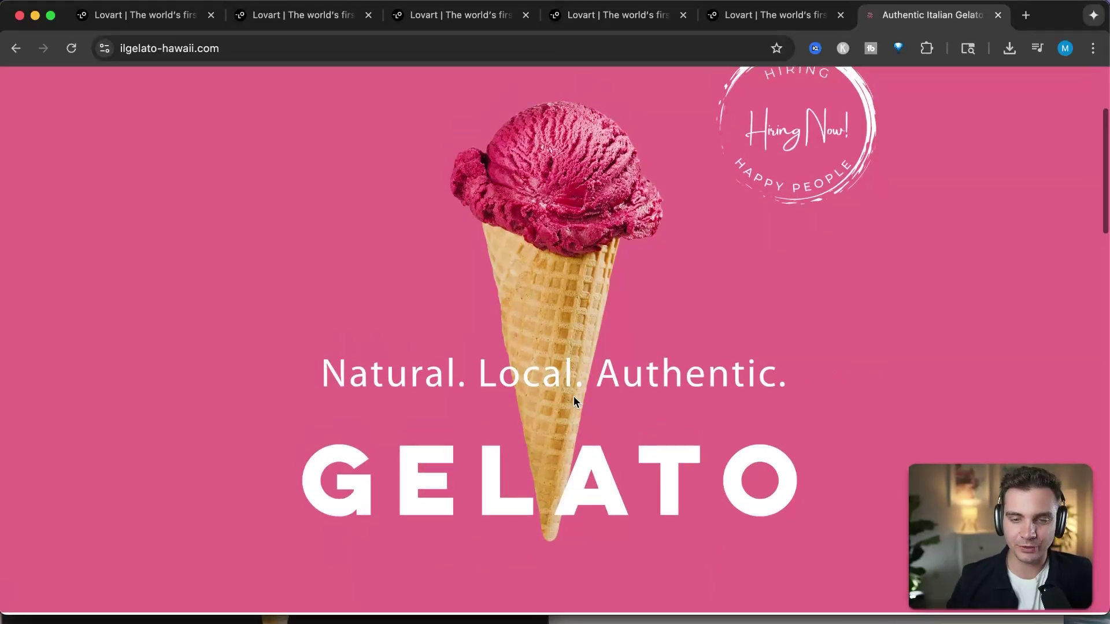
pyautogui.press('super+shift+4')
pyautogui.moveTo(148, 68); pyautogui.dragTo(905, 605)
# - Back in Lovart, start a new project from the logo menu and bring up its Insert list
pyautogui.click(165, 18)
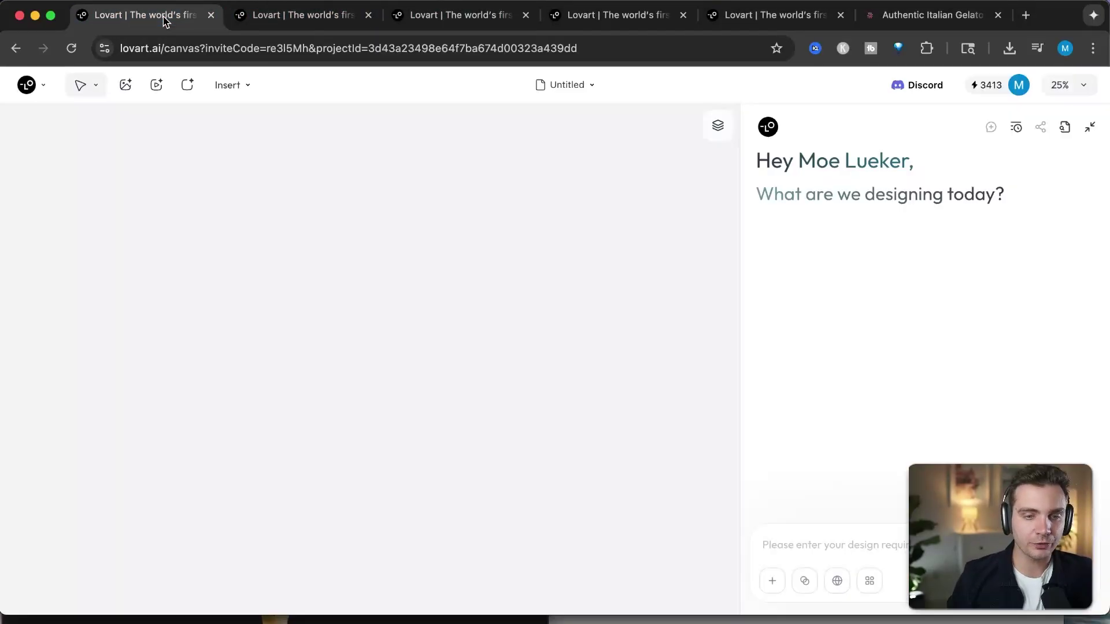
pyautogui.click(28, 85)
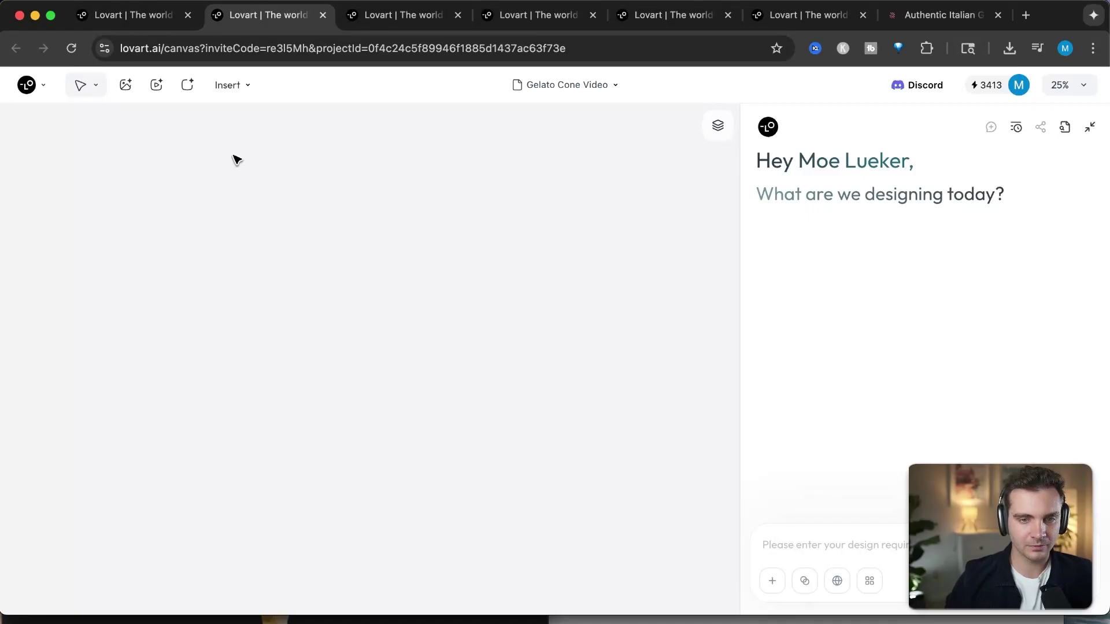
pyautogui.rightClick(186, 251)
pyautogui.click(238, 295)
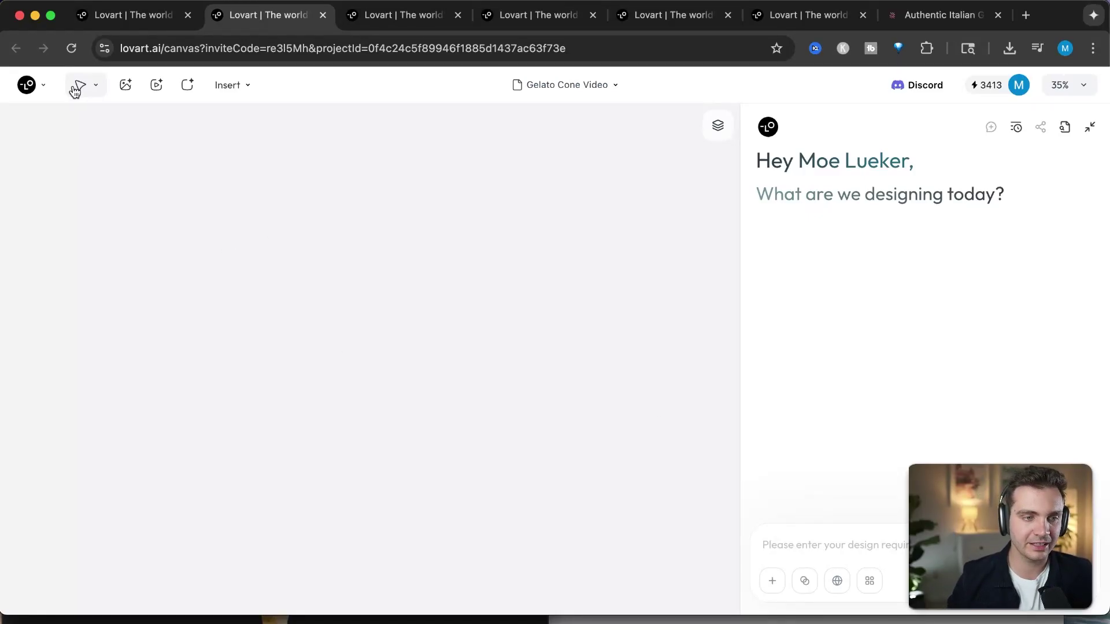
pyautogui.rightClick(191, 220)
pyautogui.click(231, 85)
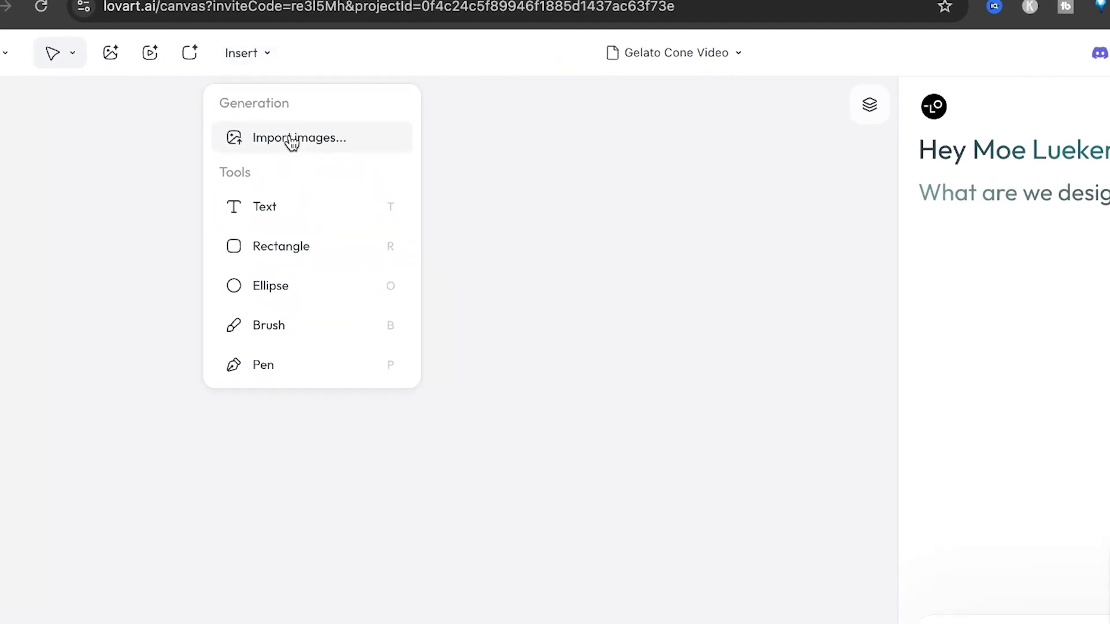
# - Place the gelato screenshot on the canvas and attach it to chat with 'Extract that cone and put it on'
pyautogui.click(292, 139)
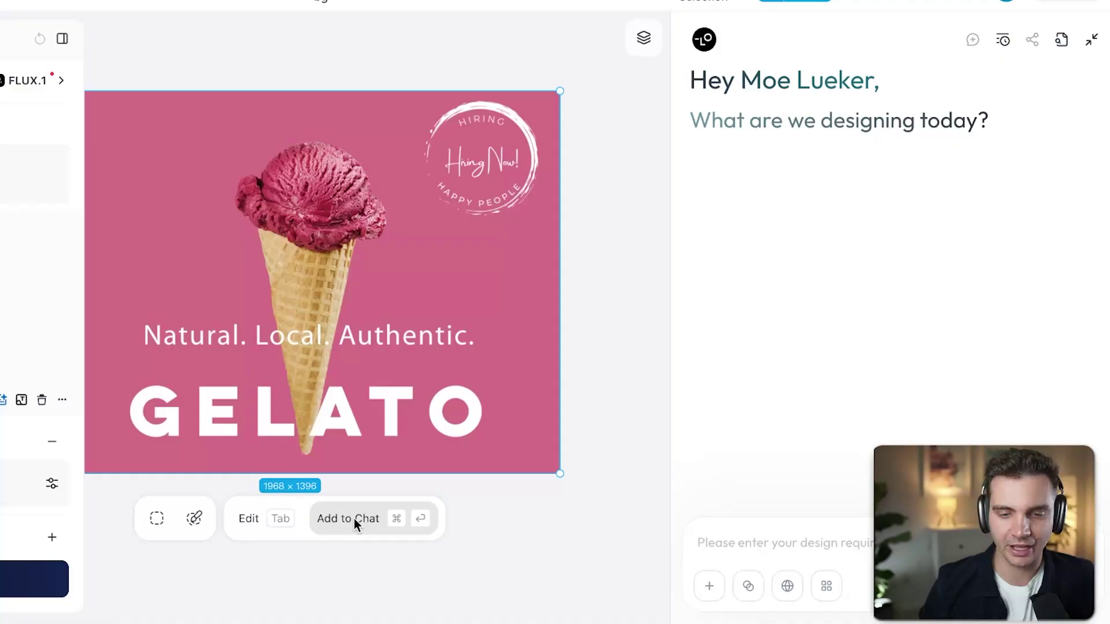
pyautogui.click(478, 525)
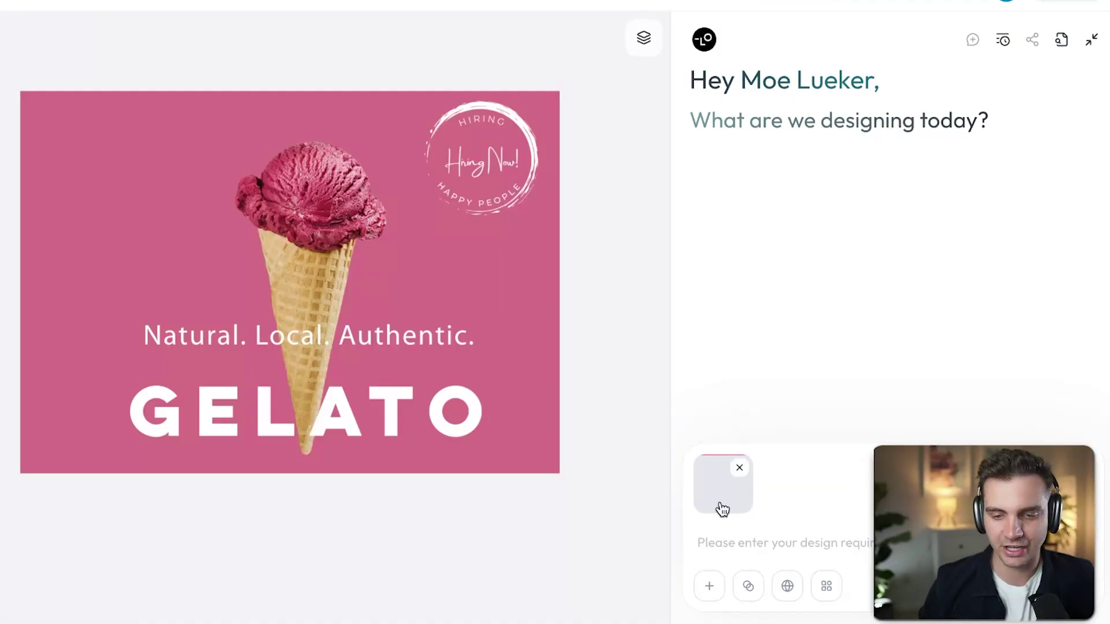
pyautogui.write('Extract that cone and put it on')
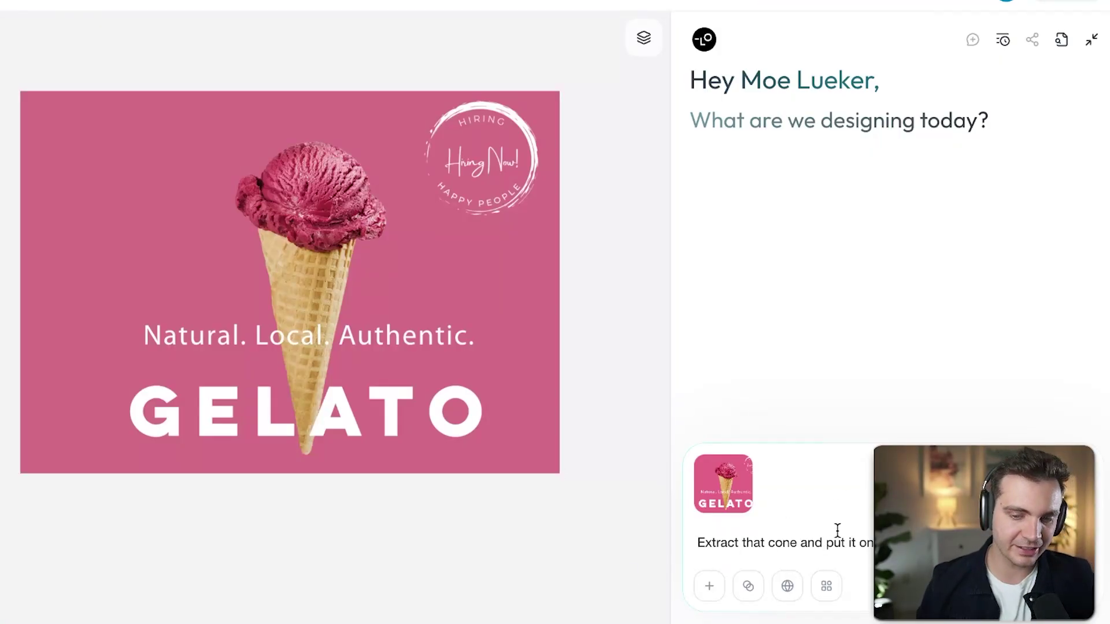
# - Run Remove Bg on the gelato image and bring up its context menu
pyautogui.click(421, 272)
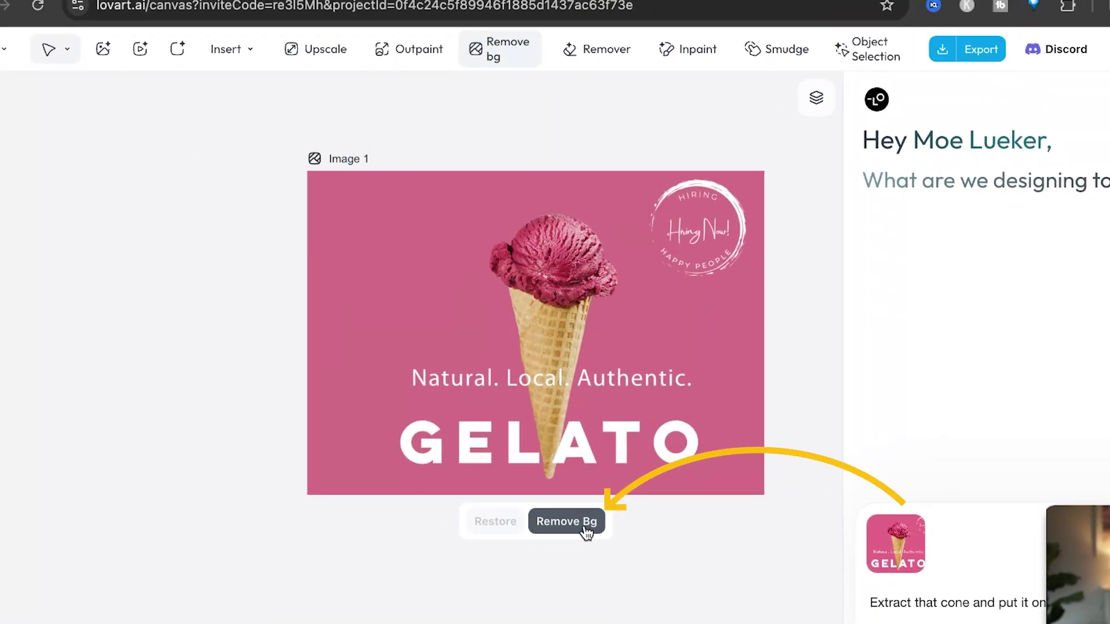
pyautogui.click(587, 532)
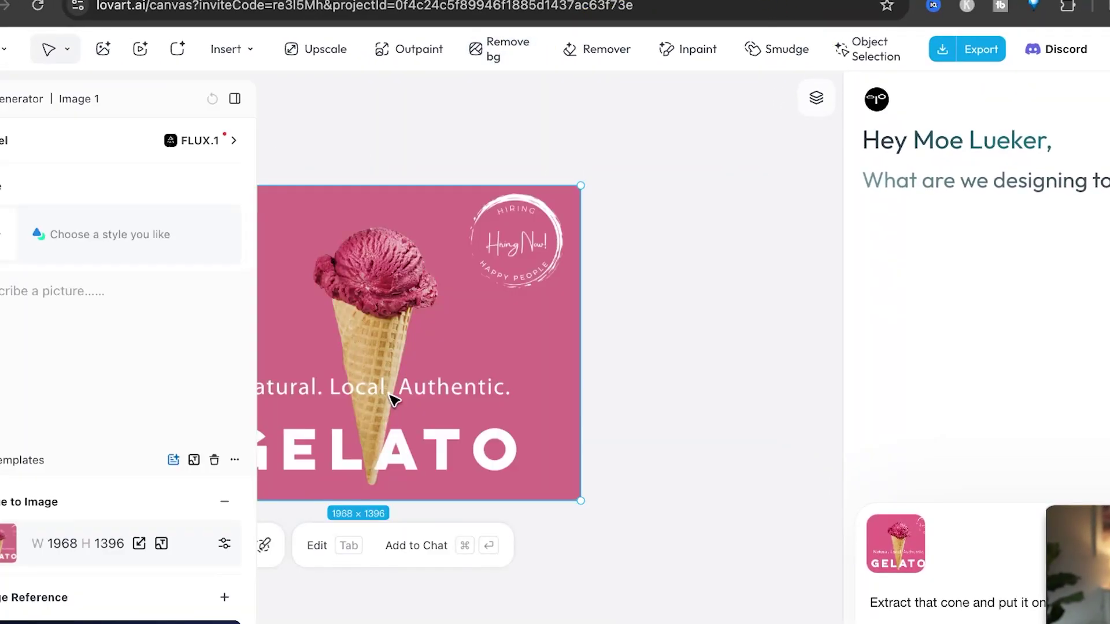
pyautogui.rightClick(533, 315)
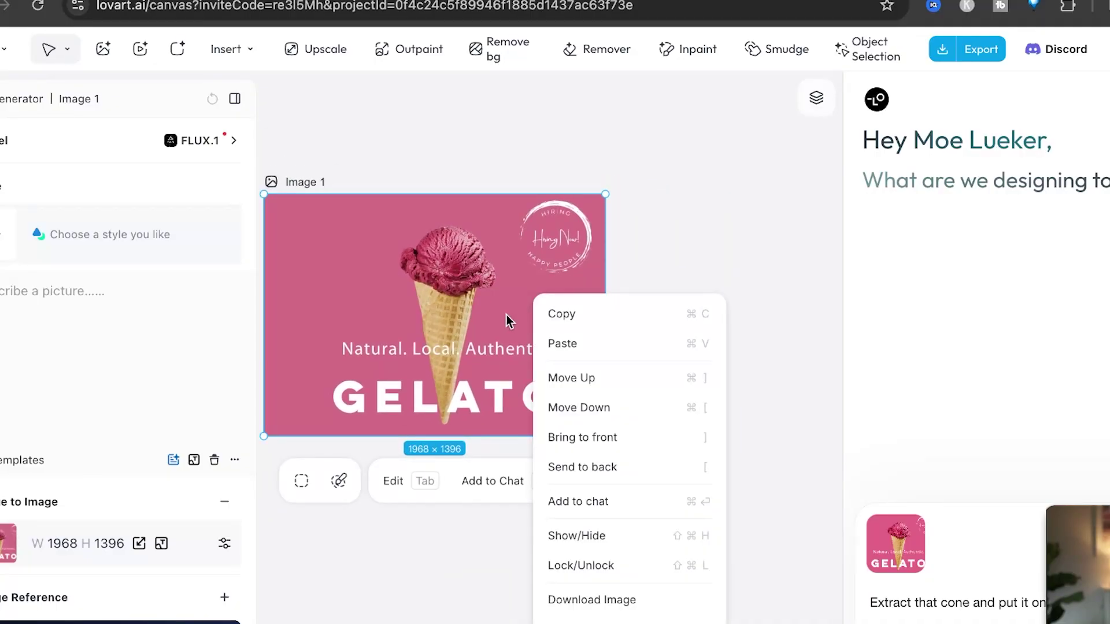
# - Duplicate the gelato image beside the original and strip the copy's background, leaving only the cone
pyautogui.click(610, 316)
pyautogui.hscroll(4, 812, 316)
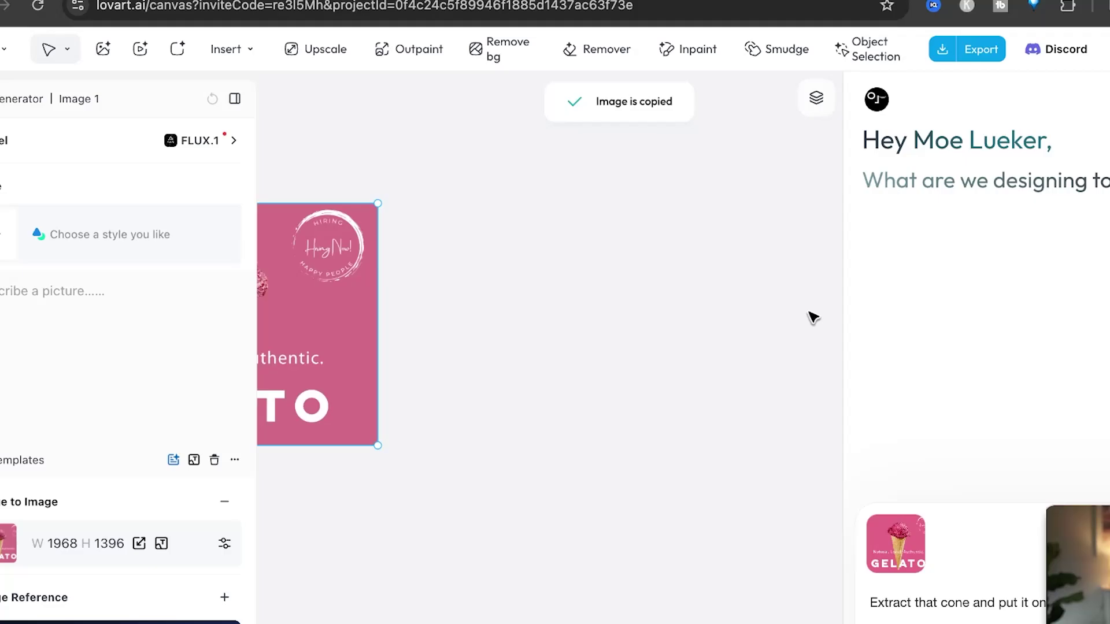
pyautogui.hotkey('ctrl', 'v')
pyautogui.moveTo(875, 303); pyautogui.dragTo(714, 290)
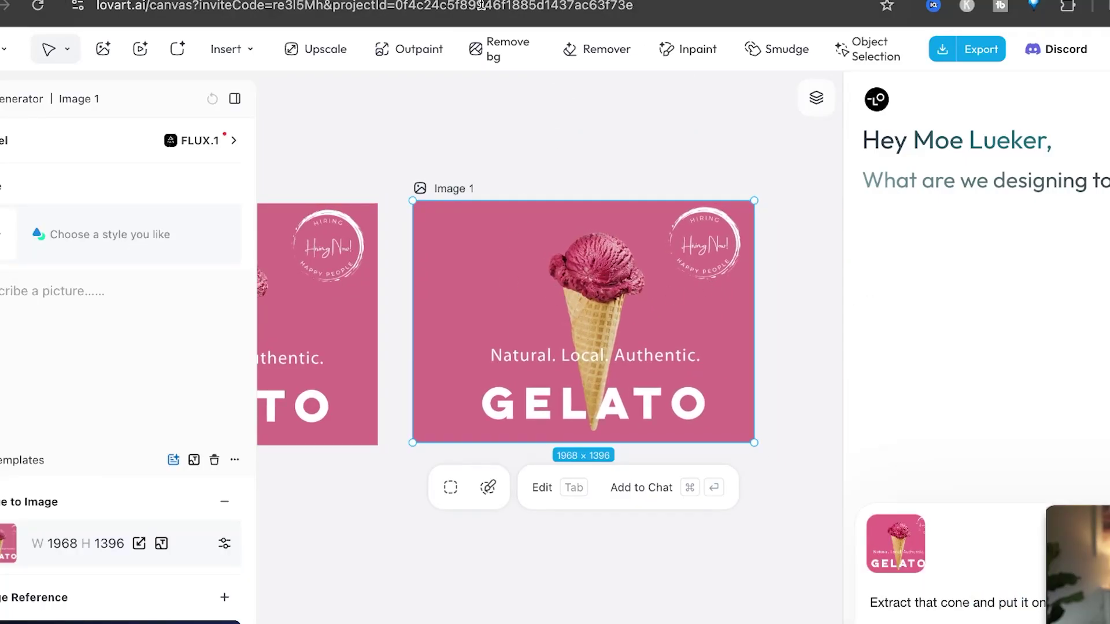
pyautogui.click(491, 49)
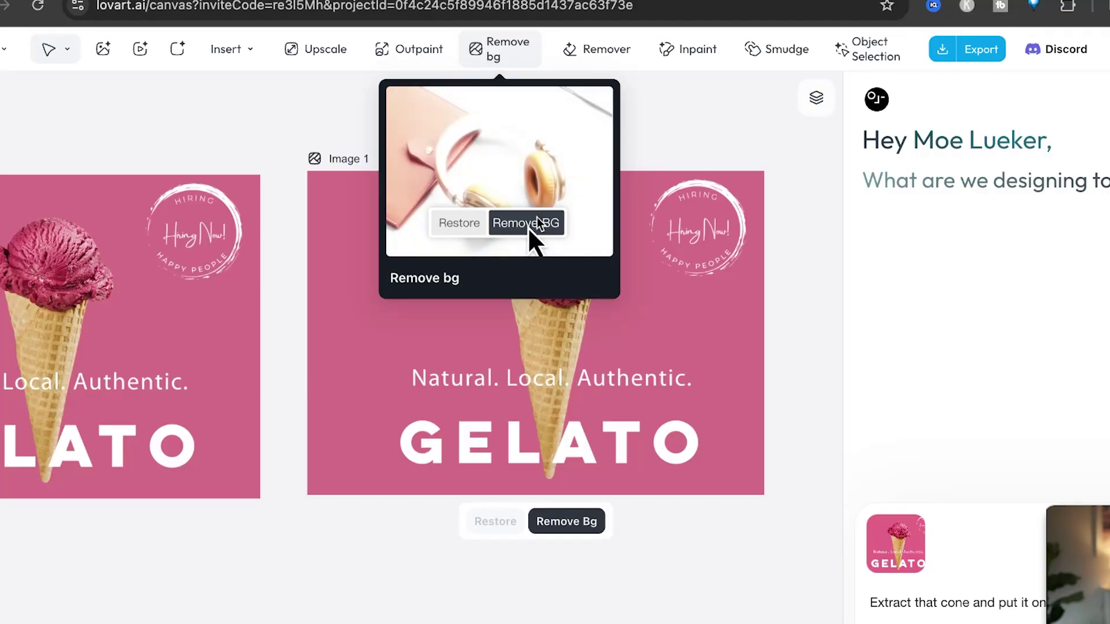
pyautogui.click(558, 520)
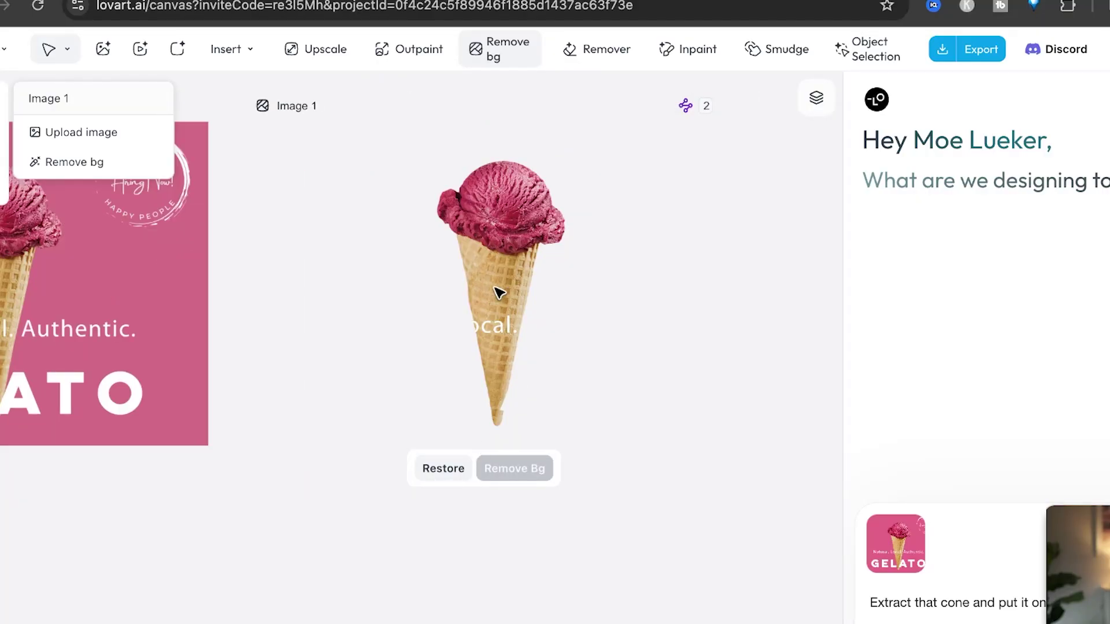
pyautogui.press('Escape')
# - Attach the cut-out cone to chat and send the pasted video request
pyautogui.click(513, 497)
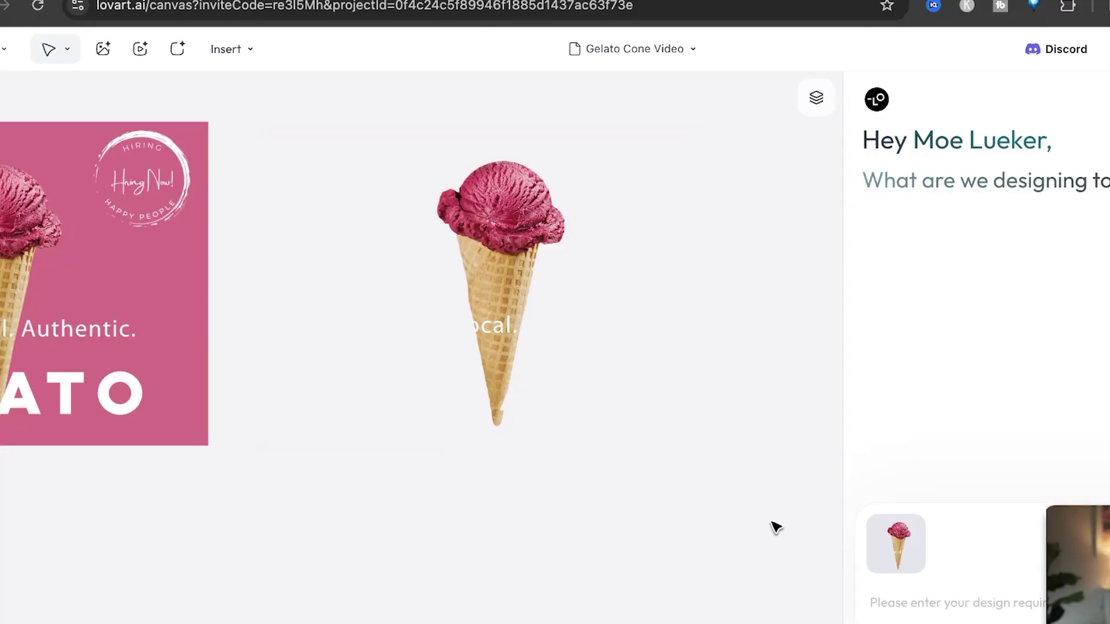
pyautogui.hotkey('ctrl', 'v')
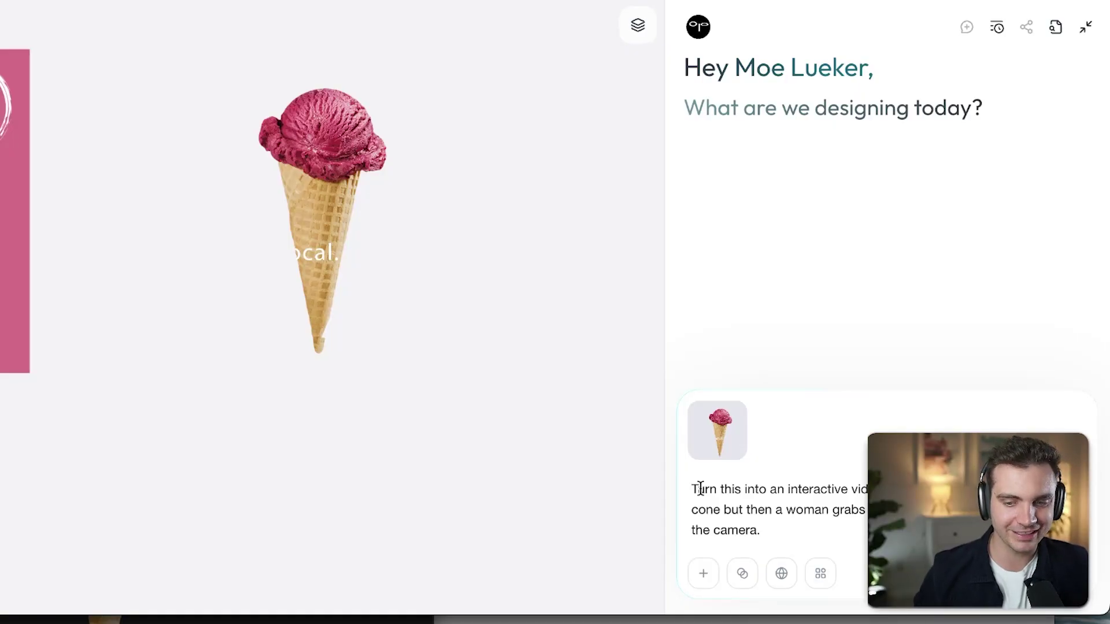
pyautogui.press('Return')
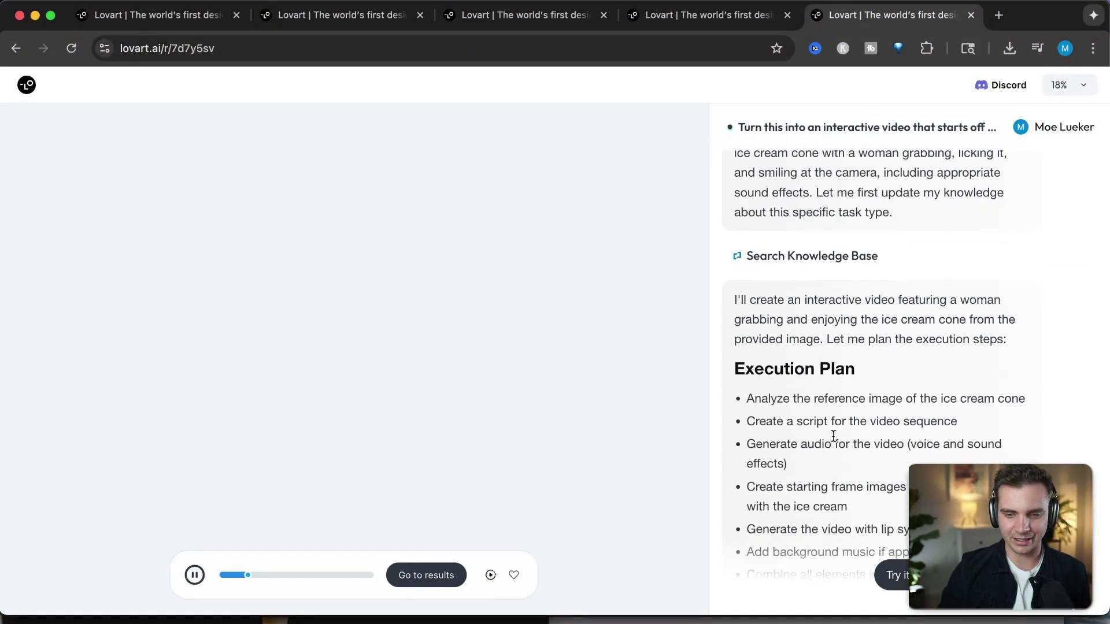
# - Play the Hedra-generated ice cream video, then the 'Ice Cream Interactive Video Final' in the replay
pyautogui.scroll(3, 795, 237)
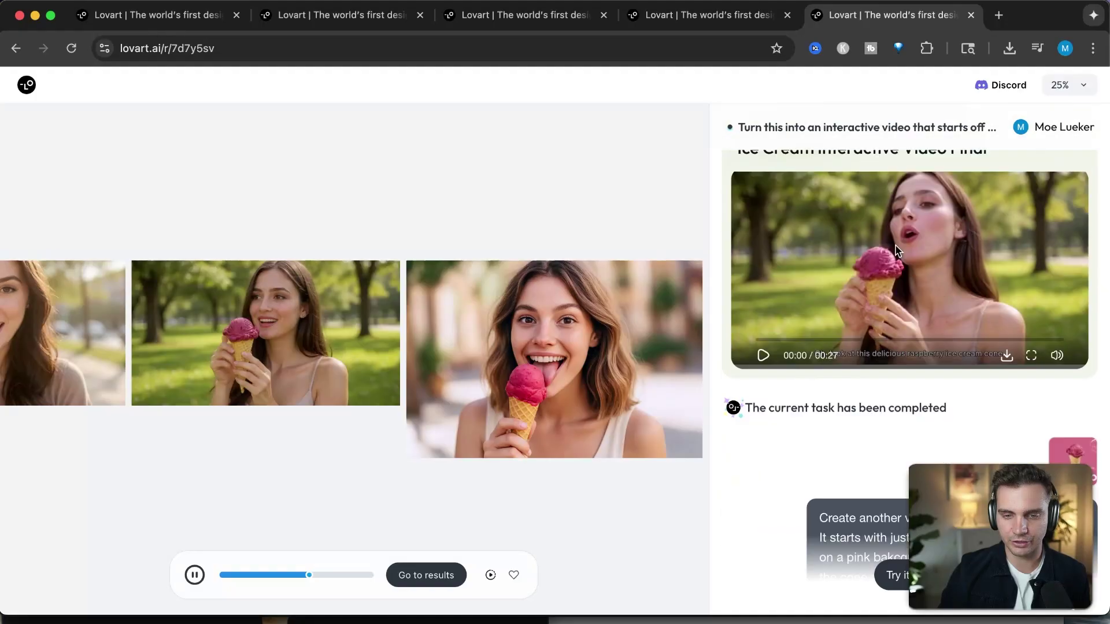
pyautogui.scroll(5, 868, 219)
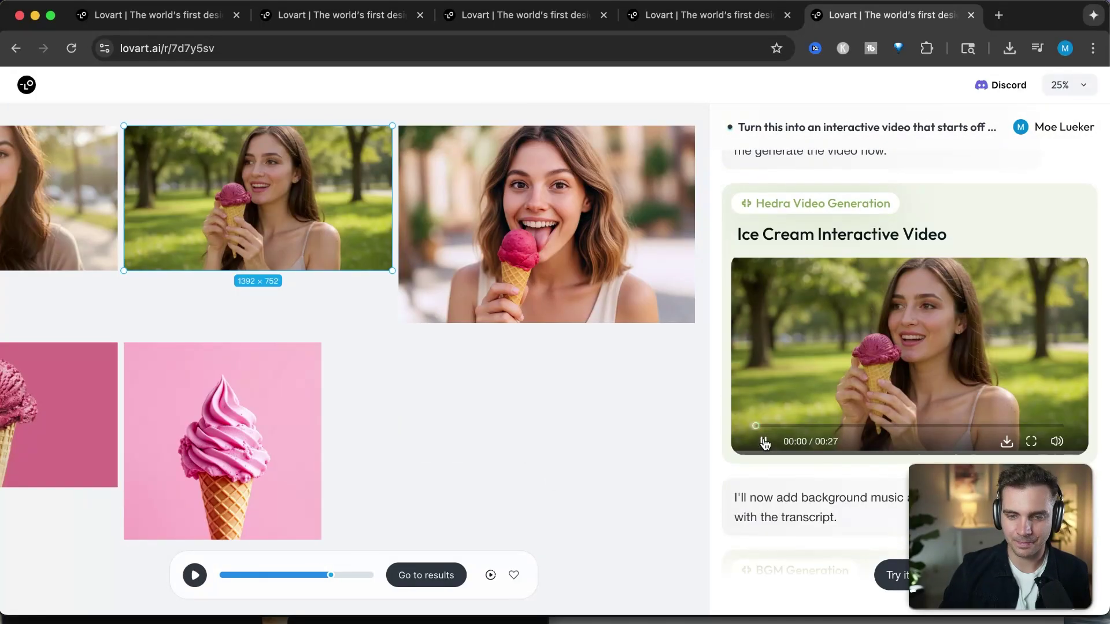
pyautogui.click(763, 442)
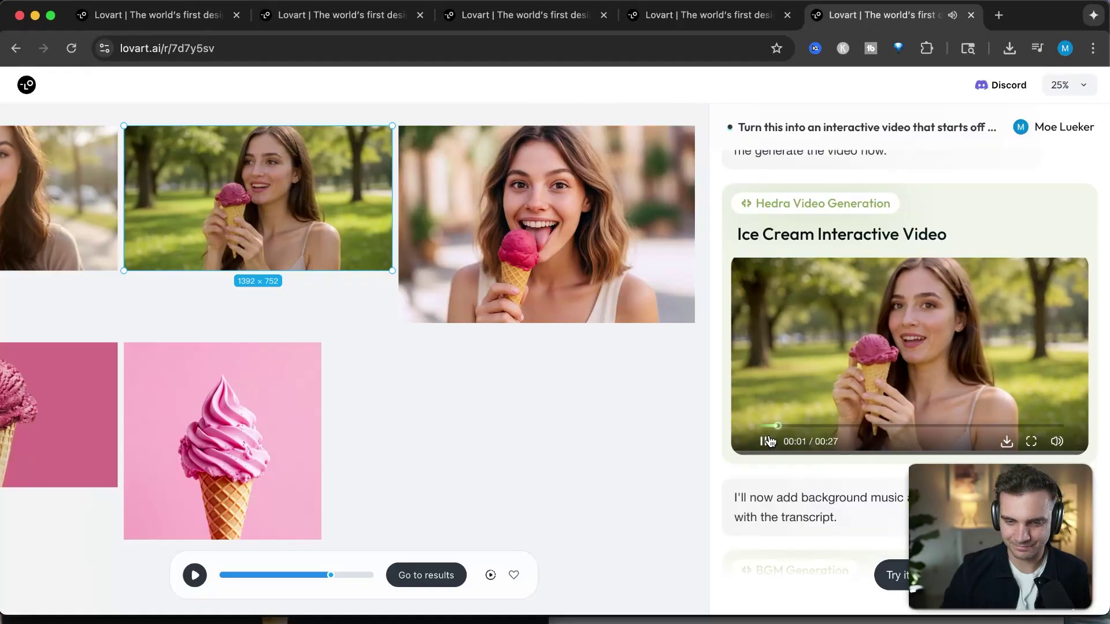
pyautogui.scroll(-10, 820, 405)
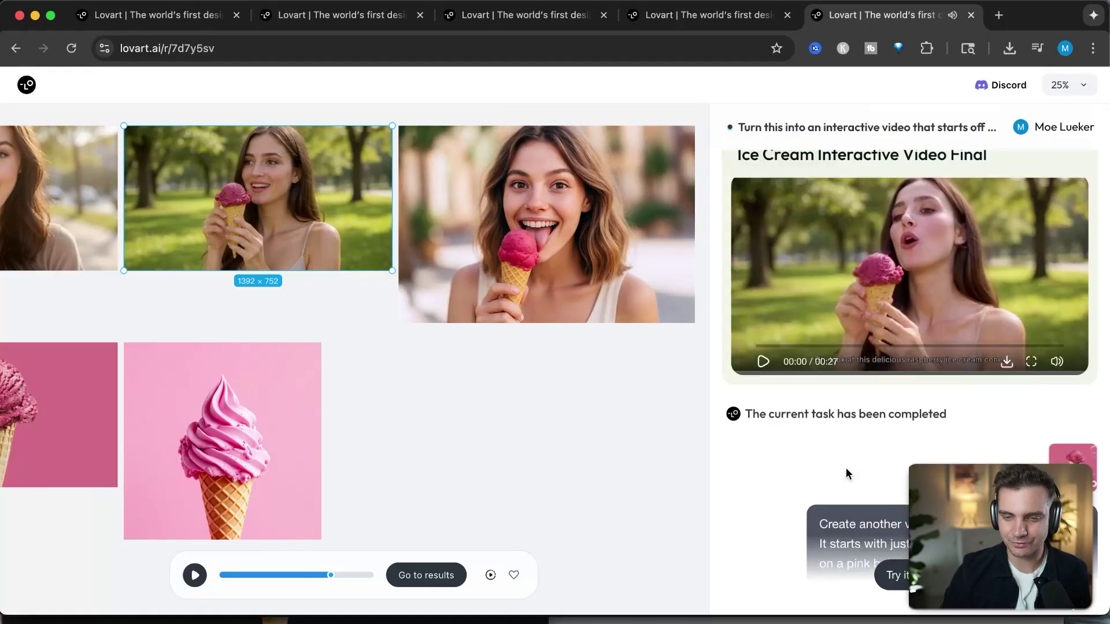
pyautogui.scroll(1, 809, 381)
pyautogui.click(763, 408)
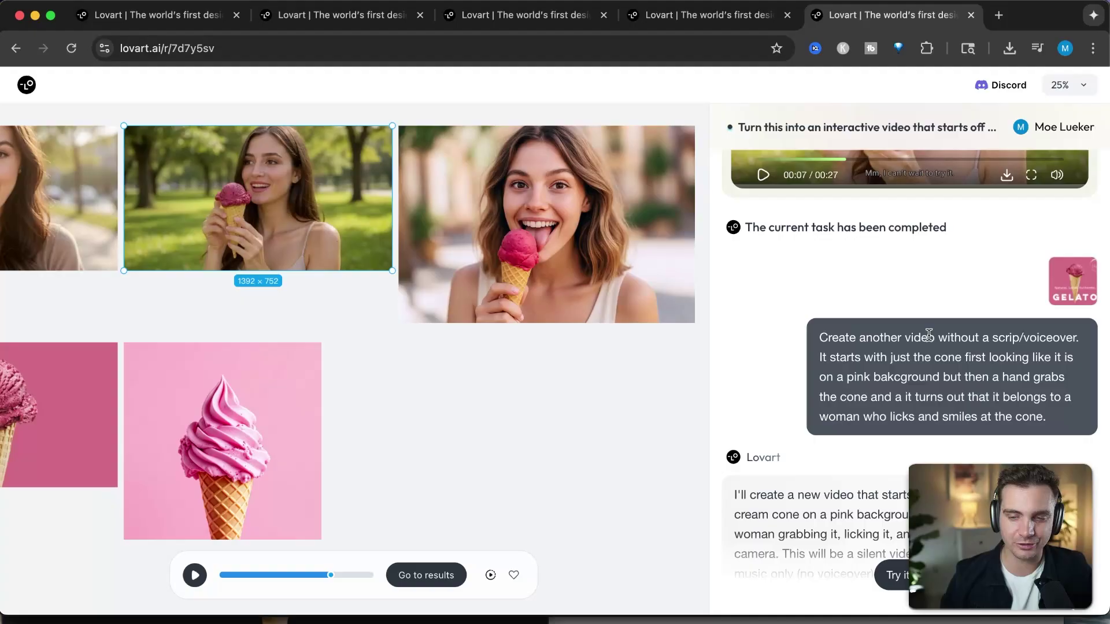
# - Highlight the no-voiceover prompt text, select the pink scoop and soft-serve cone images, and pause the replay
pyautogui.moveTo(928, 334); pyautogui.dragTo(1088, 331)
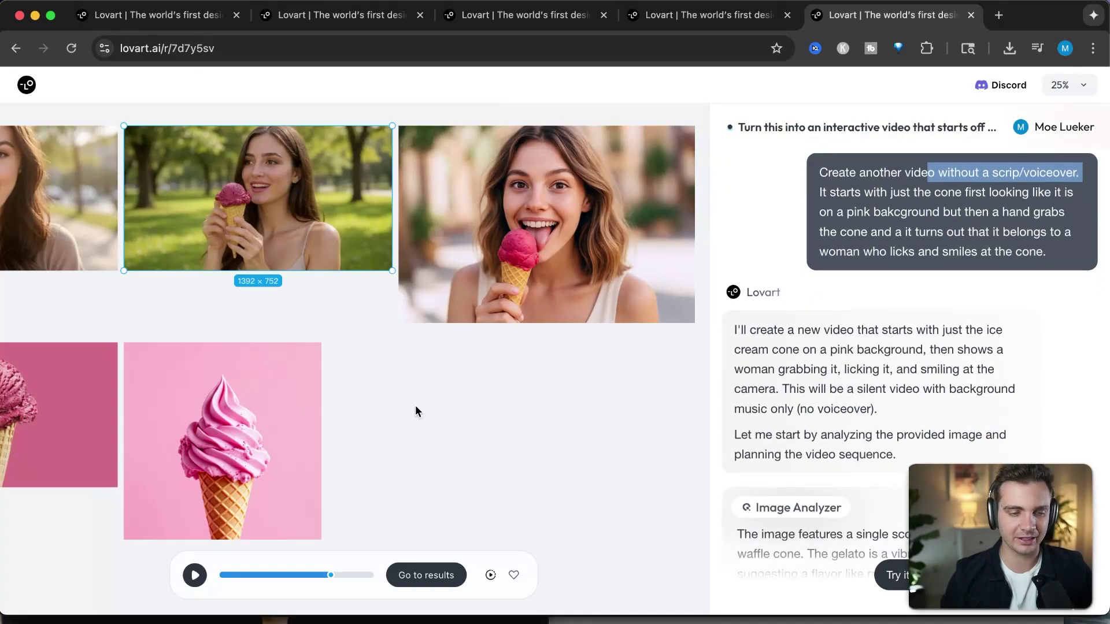
pyautogui.hscroll(-5, 415, 404)
pyautogui.click(225, 376)
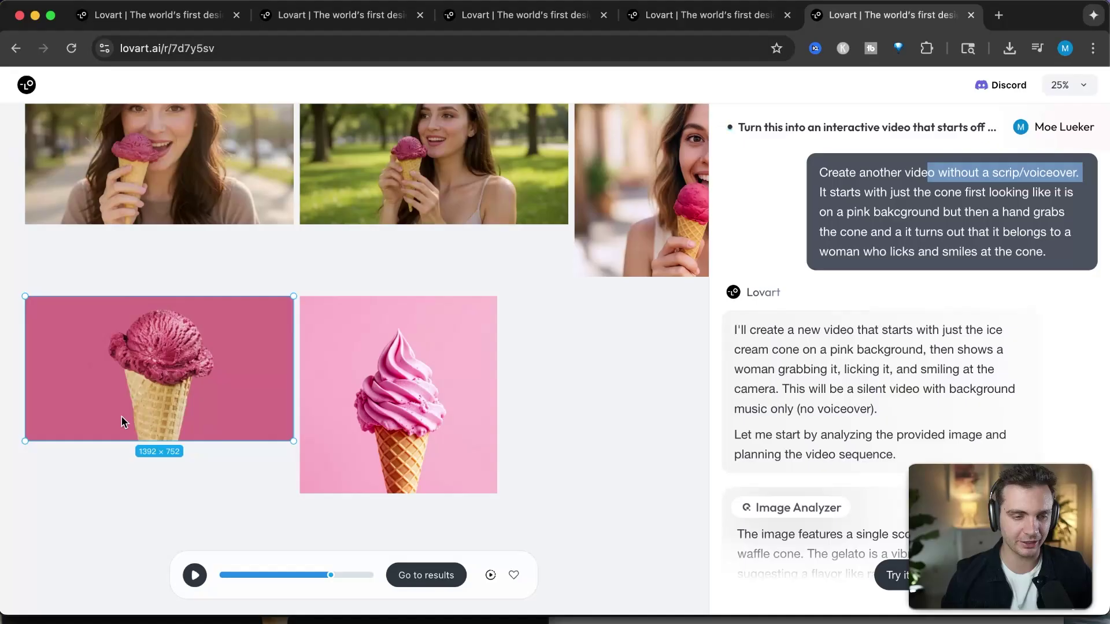
pyautogui.click(381, 441)
pyautogui.hscroll(4, 446, 434)
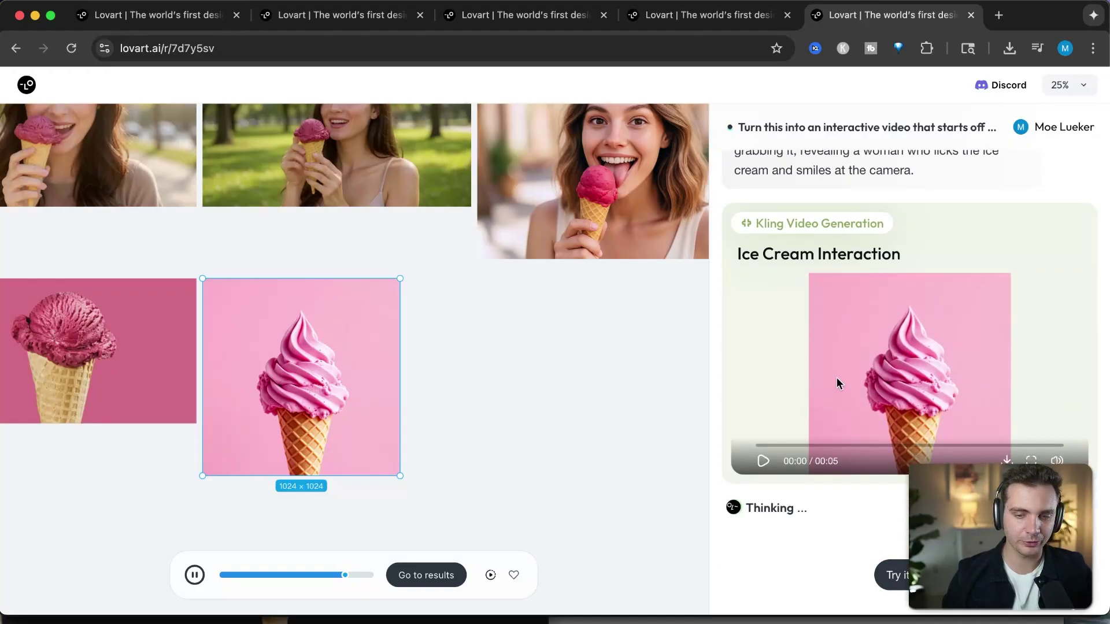
pyautogui.click(193, 575)
# - Watch the Ice Cream Interaction video full screen, highlight the hand-grabs-the-cone prompt, and resume the replay
pyautogui.scroll(5, 865, 268)
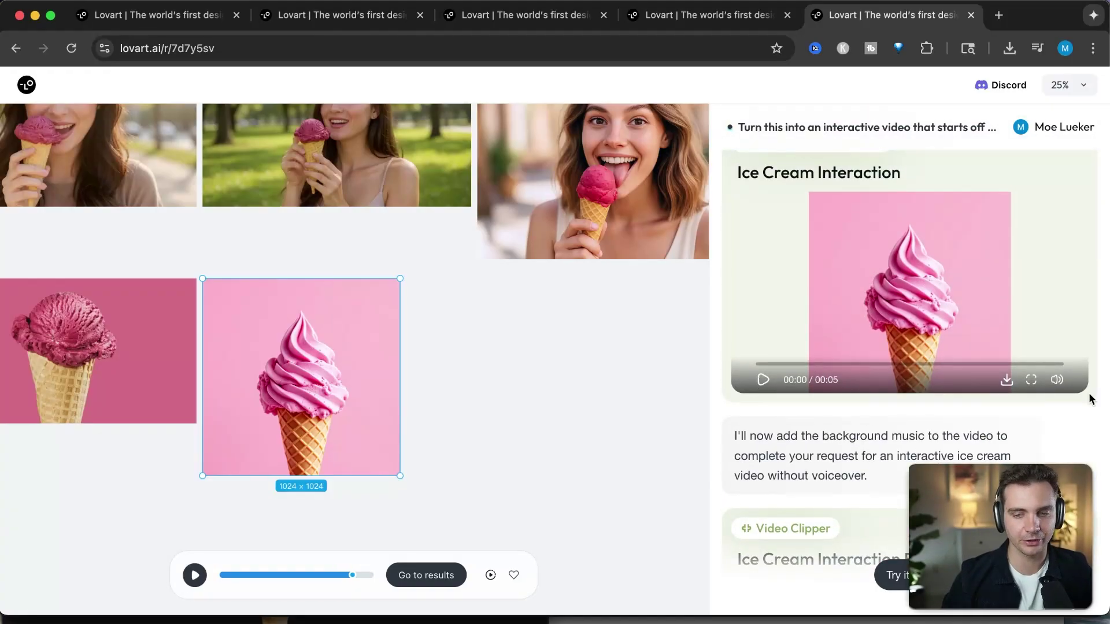
pyautogui.click(1030, 381)
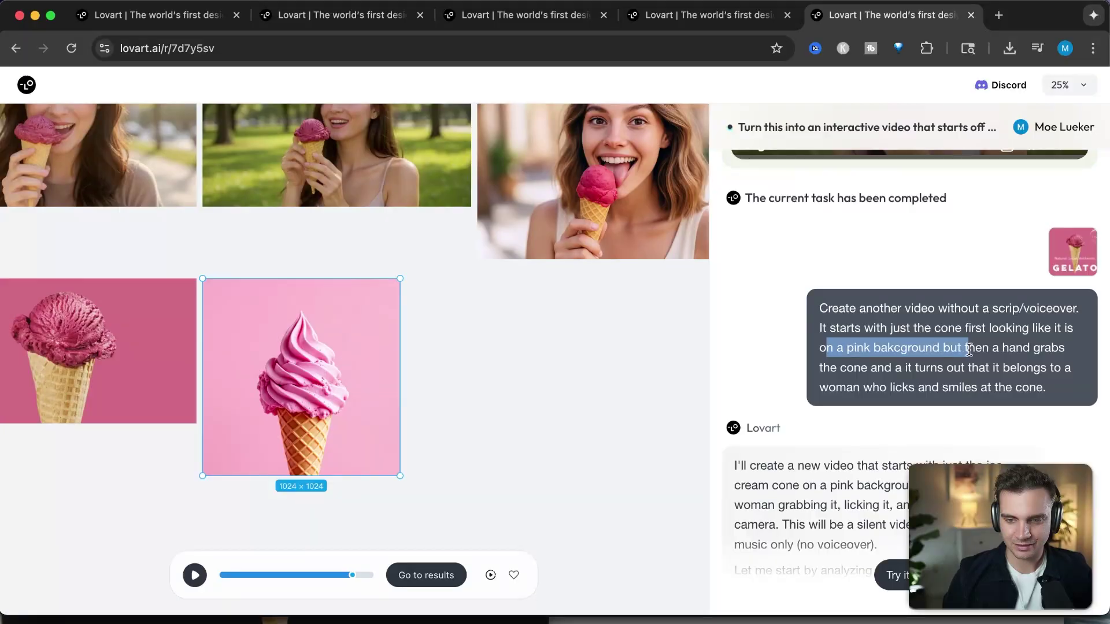
pyautogui.moveTo(937, 347); pyautogui.dragTo(1079, 393)
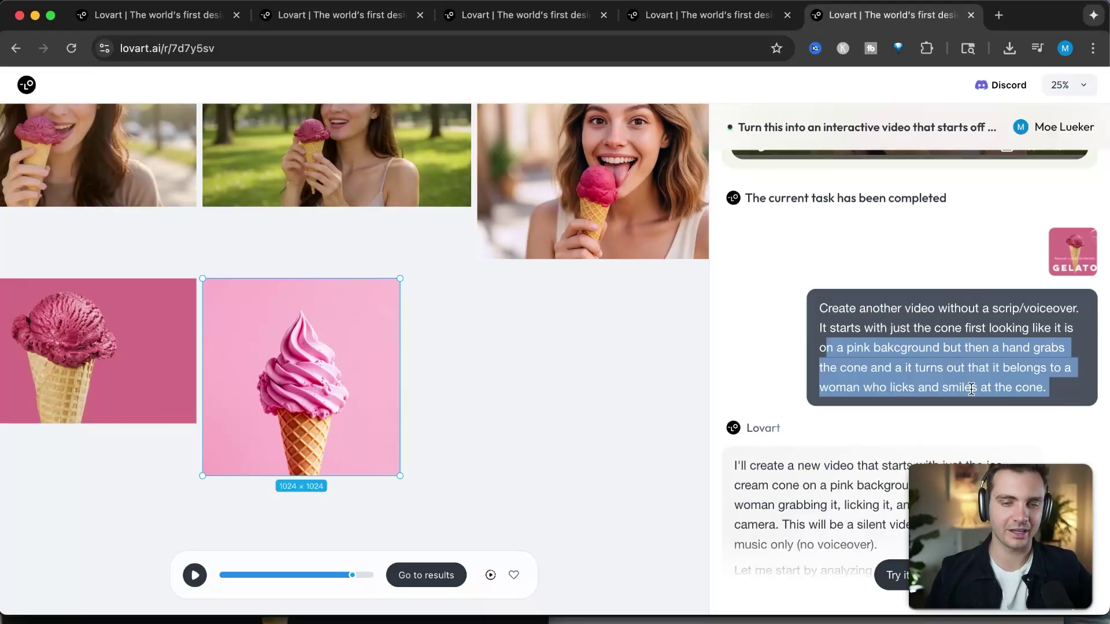
pyautogui.press('space')
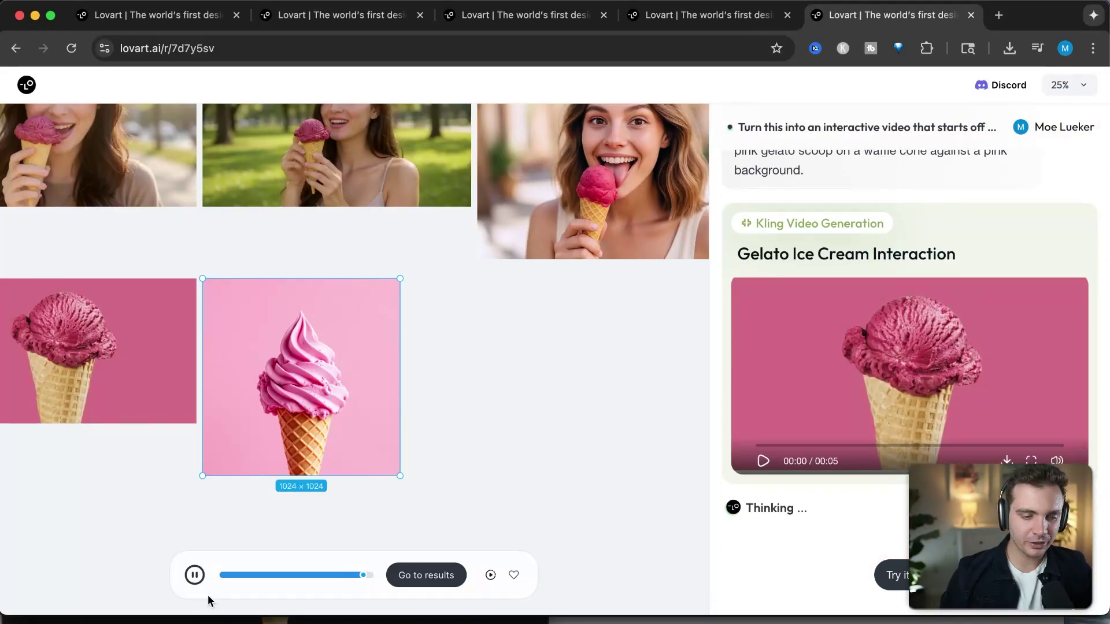
# - Pause the replay, highlight the recreate-with-gelato request, and play 'Gelato Ice Cream Interaction Final' full screen
pyautogui.click(186, 578)
pyautogui.scroll(-5, 841, 312)
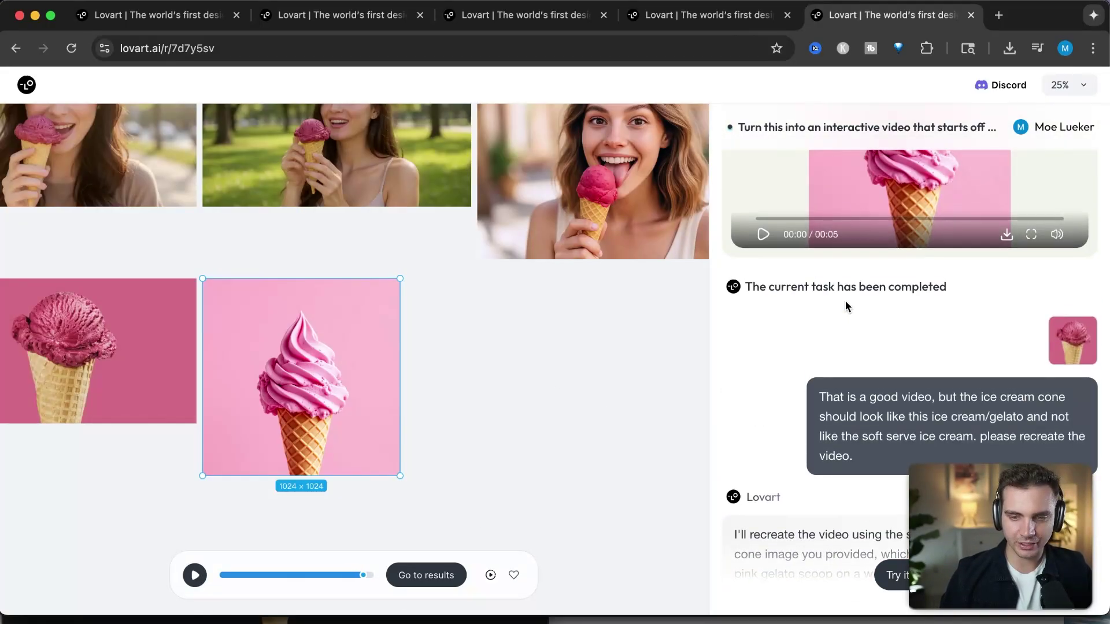
pyautogui.scroll(2, 867, 202)
pyautogui.moveTo(827, 472); pyautogui.dragTo(925, 578)
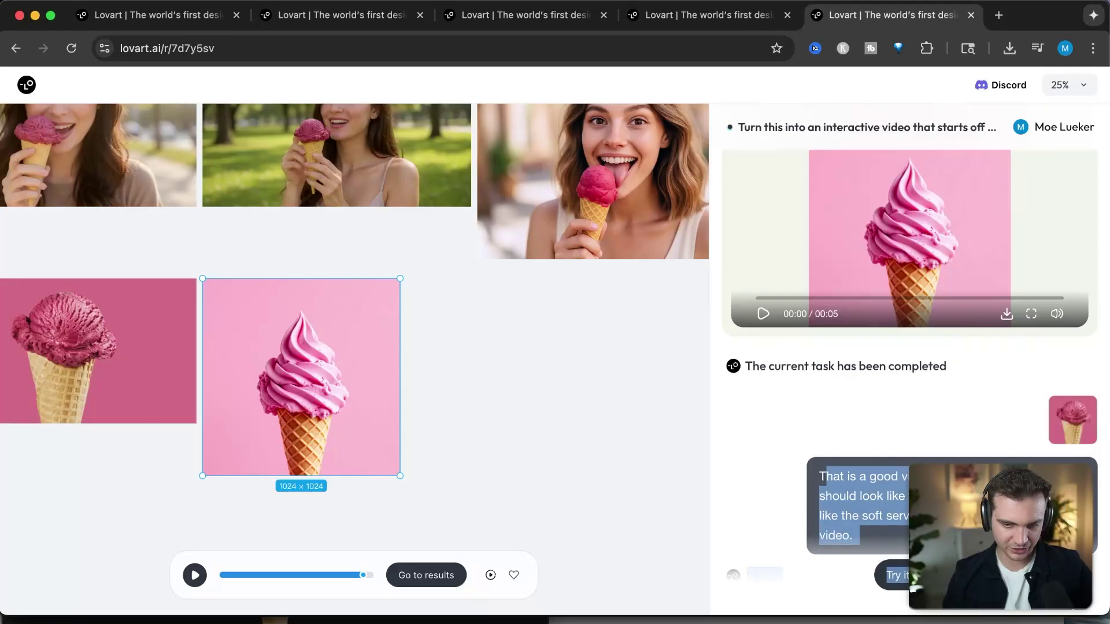
pyautogui.scroll(-4, 913, 589)
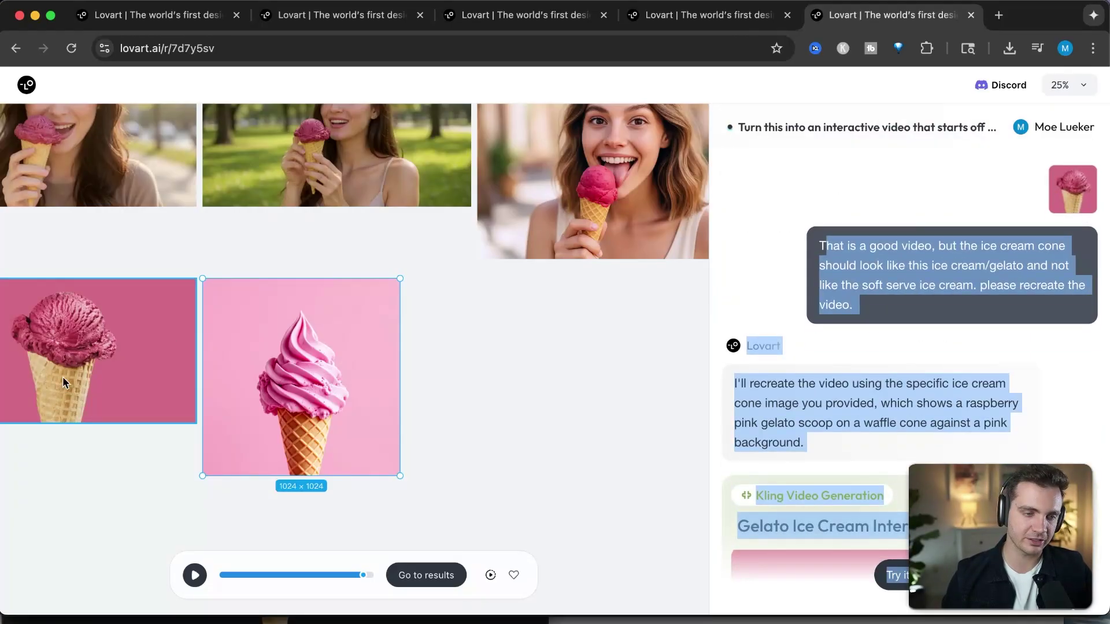
pyautogui.scroll(-5, 763, 464)
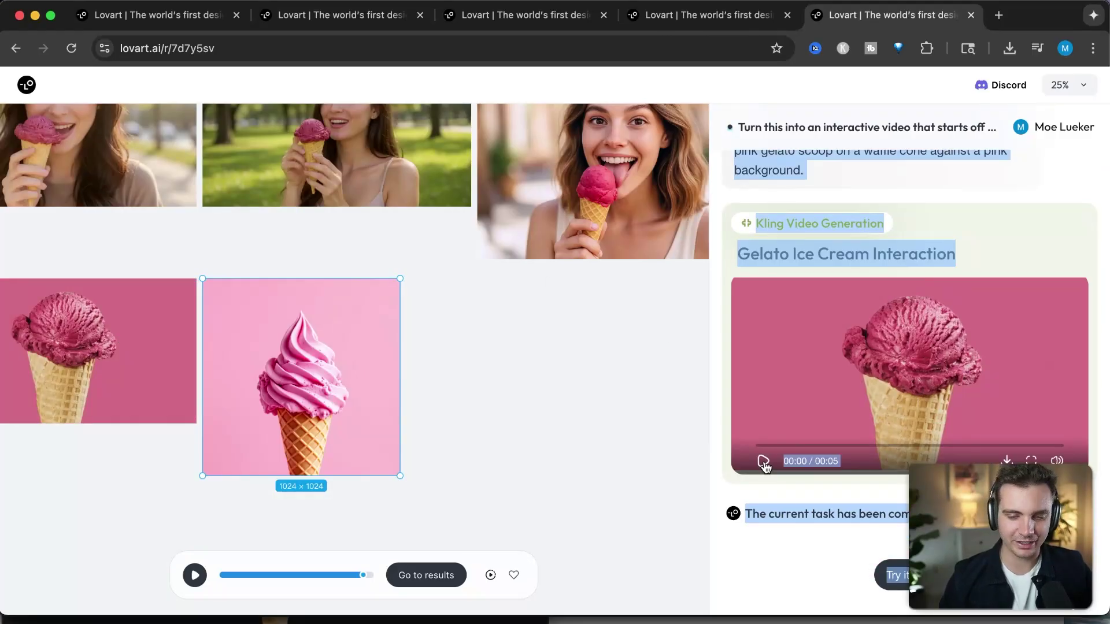
pyautogui.scroll(-5, 763, 464)
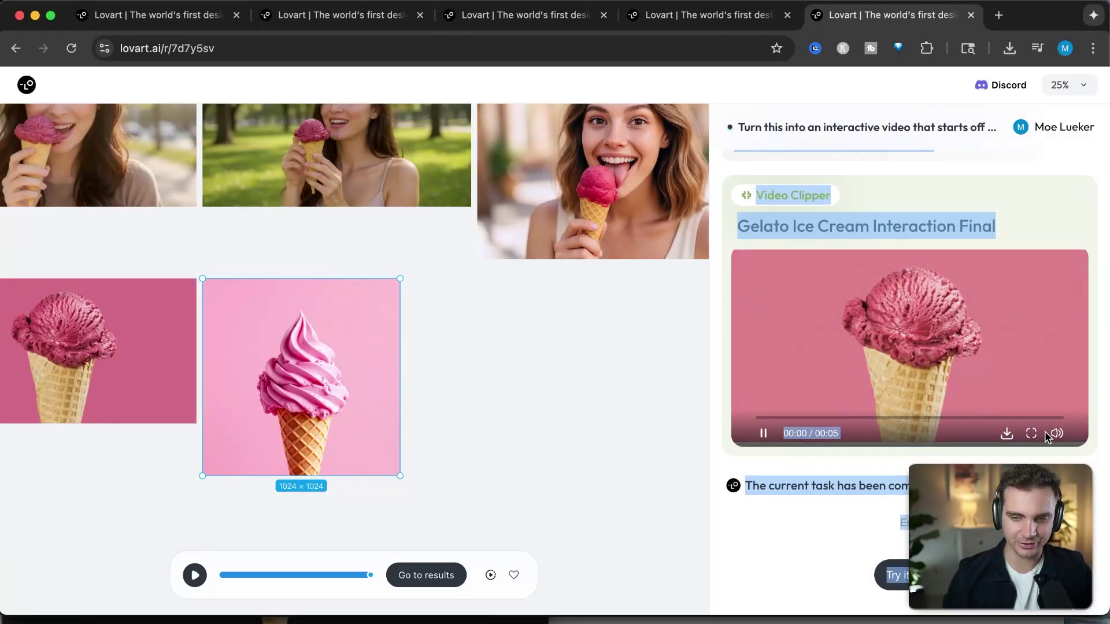
pyautogui.click(1031, 433)
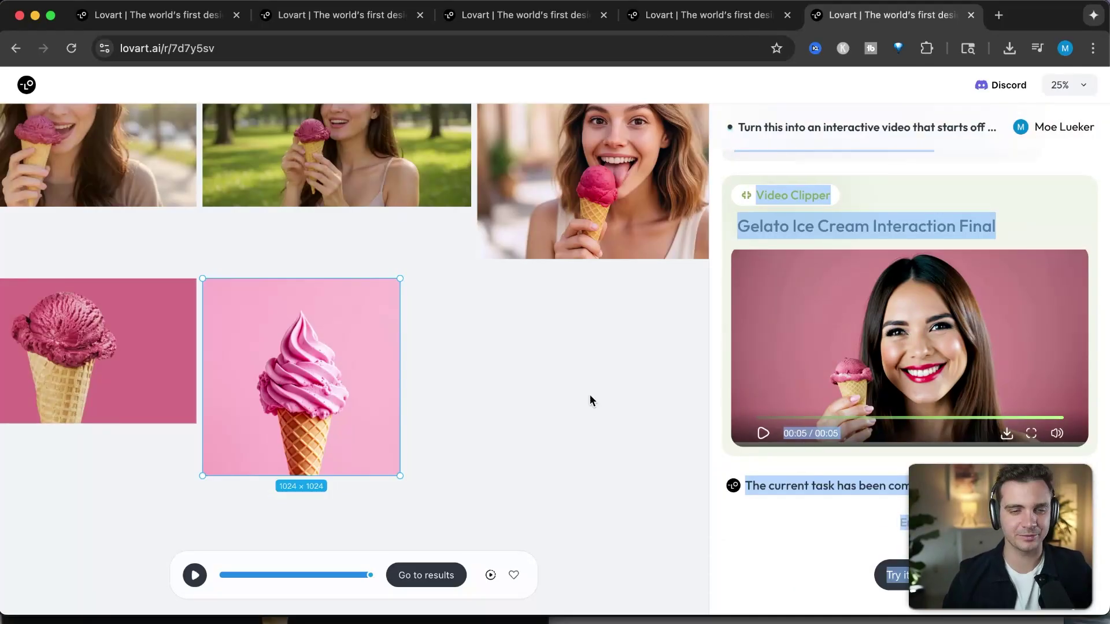
# - On the project canvas tab, pan across the generated content and select video 2
pyautogui.press('super+1')
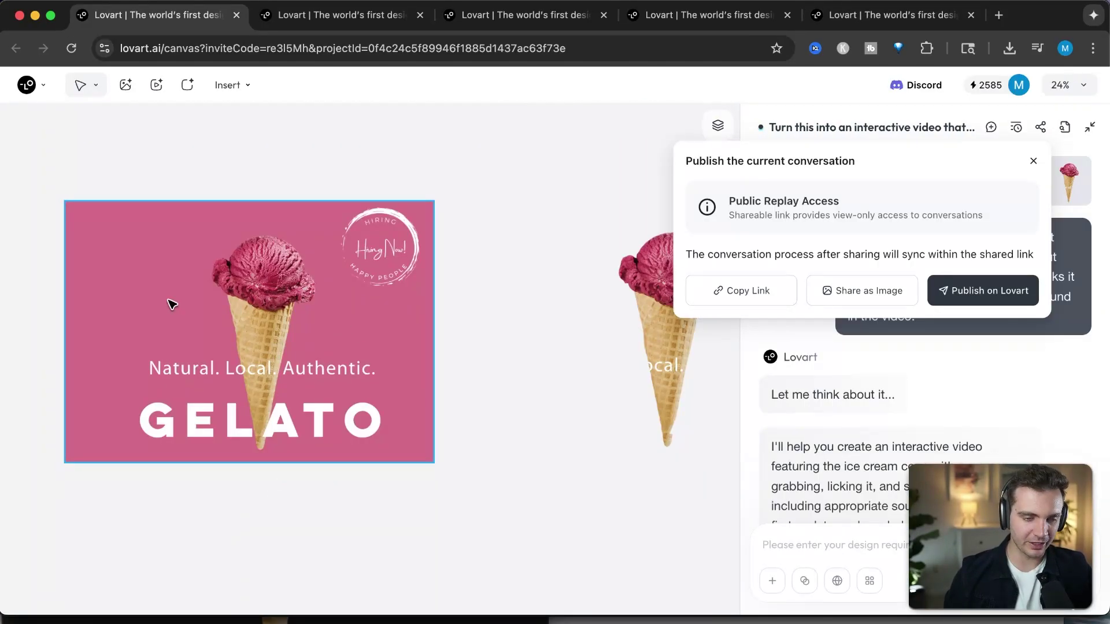
pyautogui.hscroll(5, 181, 367)
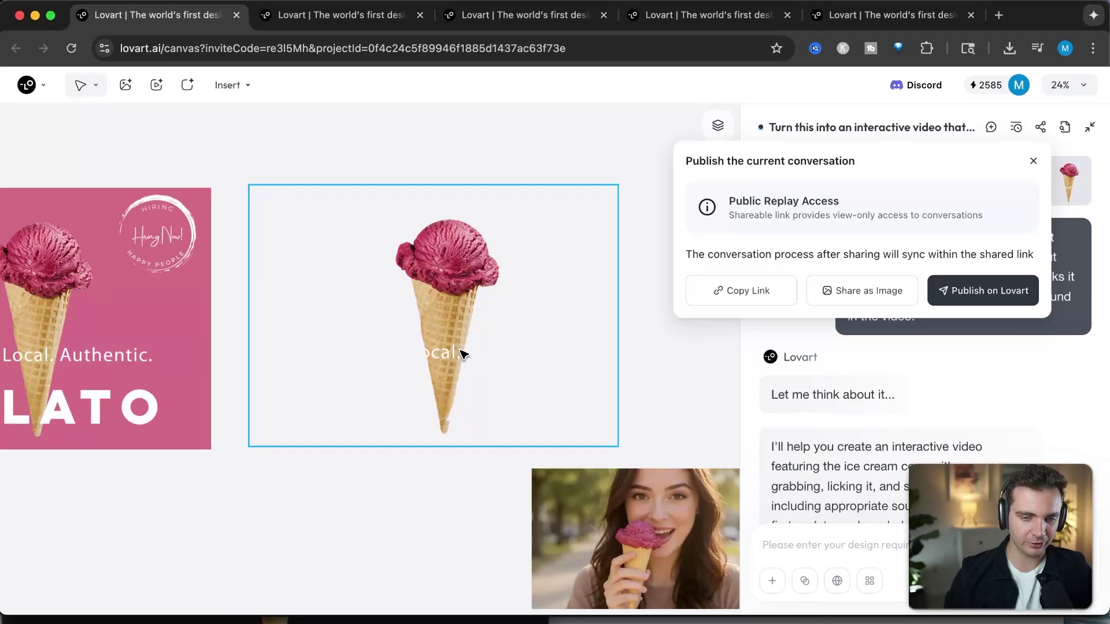
pyautogui.hscroll(5, 463, 354)
pyautogui.scroll(-3, 462, 354)
pyautogui.hscroll(5, 469, 397)
pyautogui.scroll(-3, 469, 397)
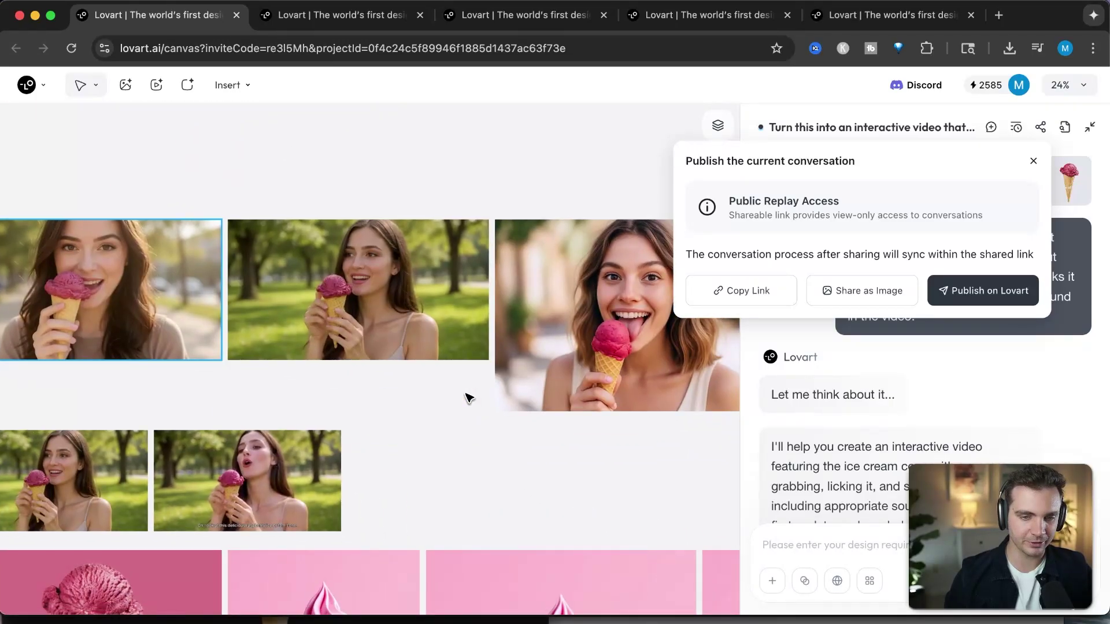
pyautogui.click(326, 425)
# - Select the pink scoop cone image and video 6, then preview video 6
pyautogui.scroll(-5, 330, 405)
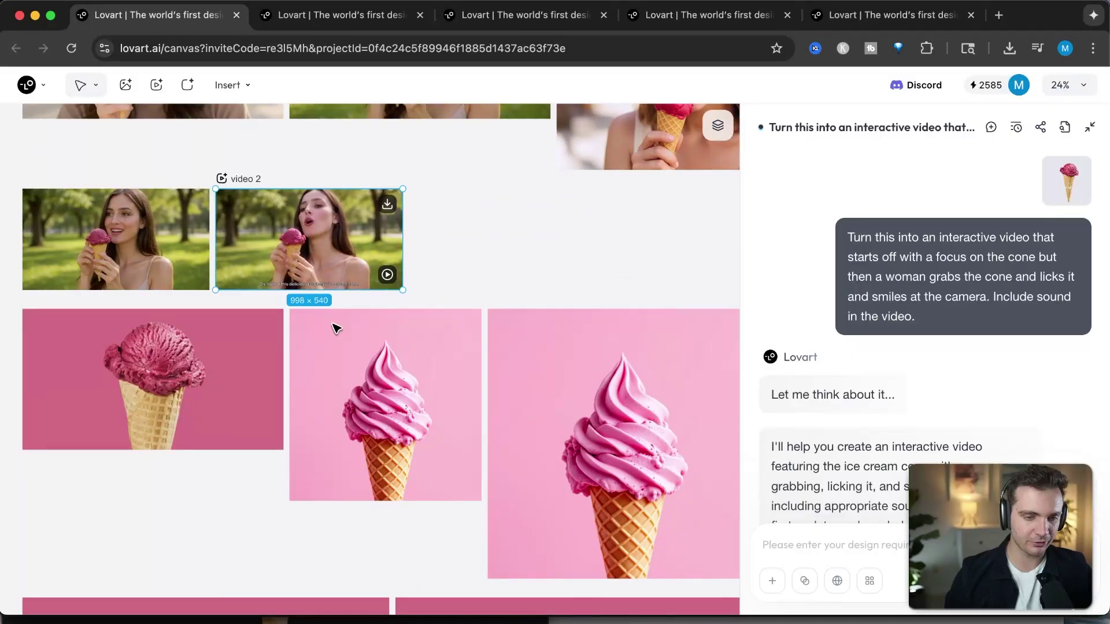
pyautogui.scroll(-2, 359, 335)
pyautogui.click(137, 330)
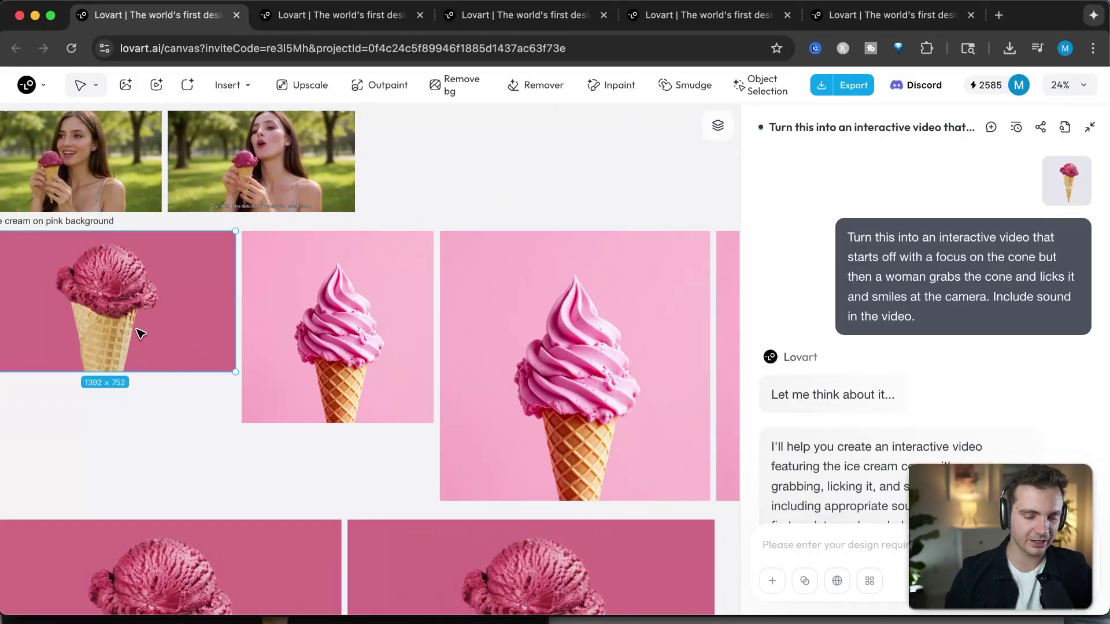
pyautogui.scroll(-5, 137, 330)
pyautogui.click(484, 424)
pyautogui.hscroll(6, 484, 424)
pyautogui.scroll(1, 484, 423)
pyautogui.hscroll(-1, 484, 421)
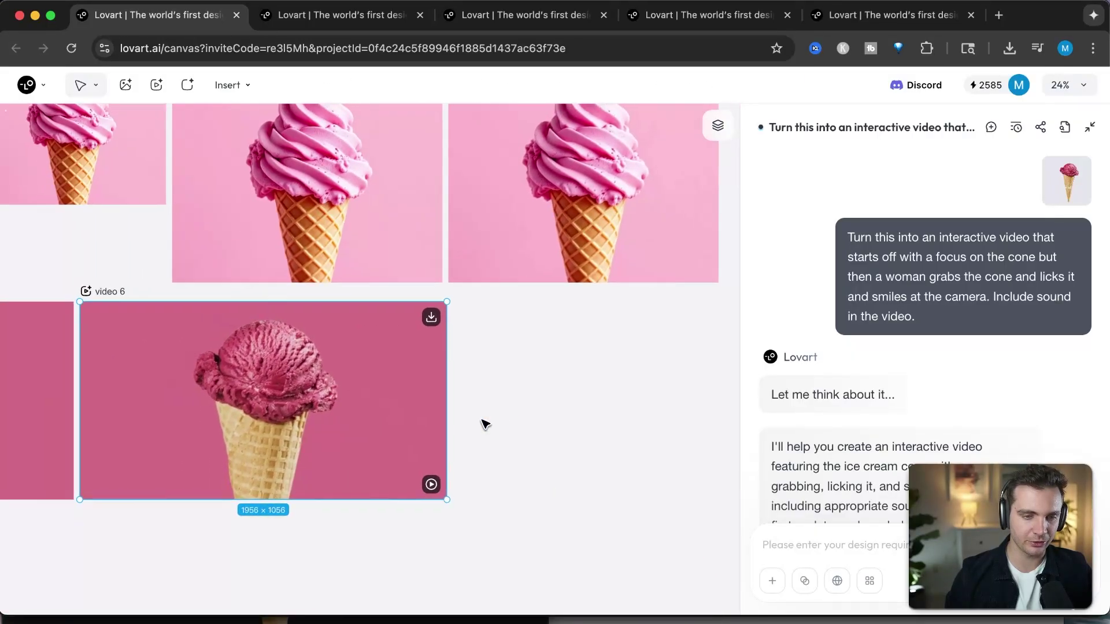
pyautogui.click(432, 485)
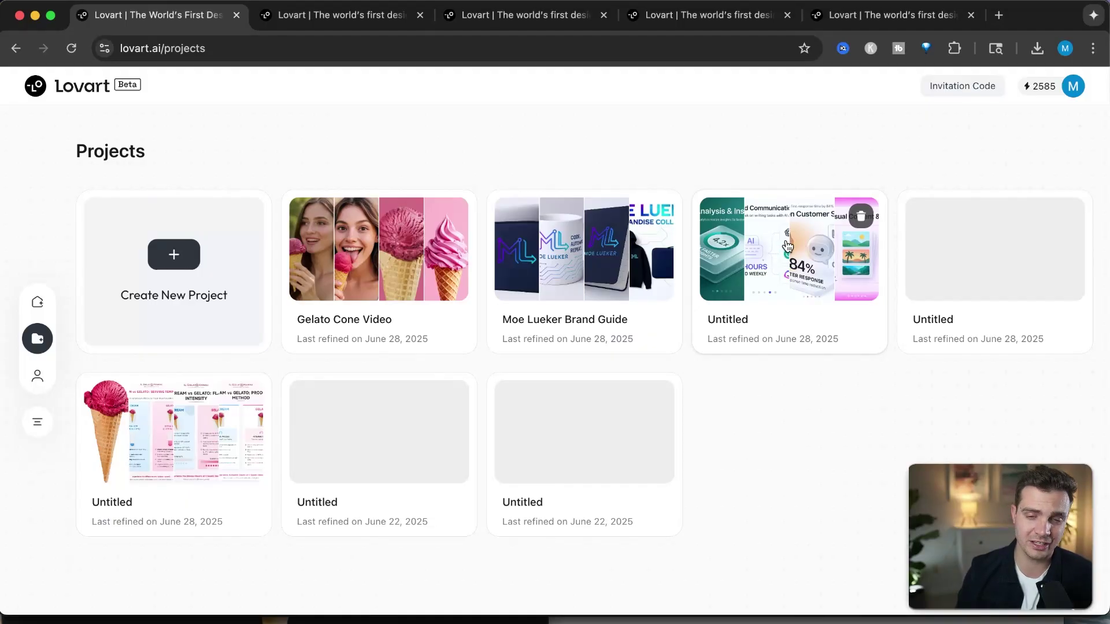
# - Open the Gelato Cone Video project in a new browser tab
pyautogui.click(389, 271)
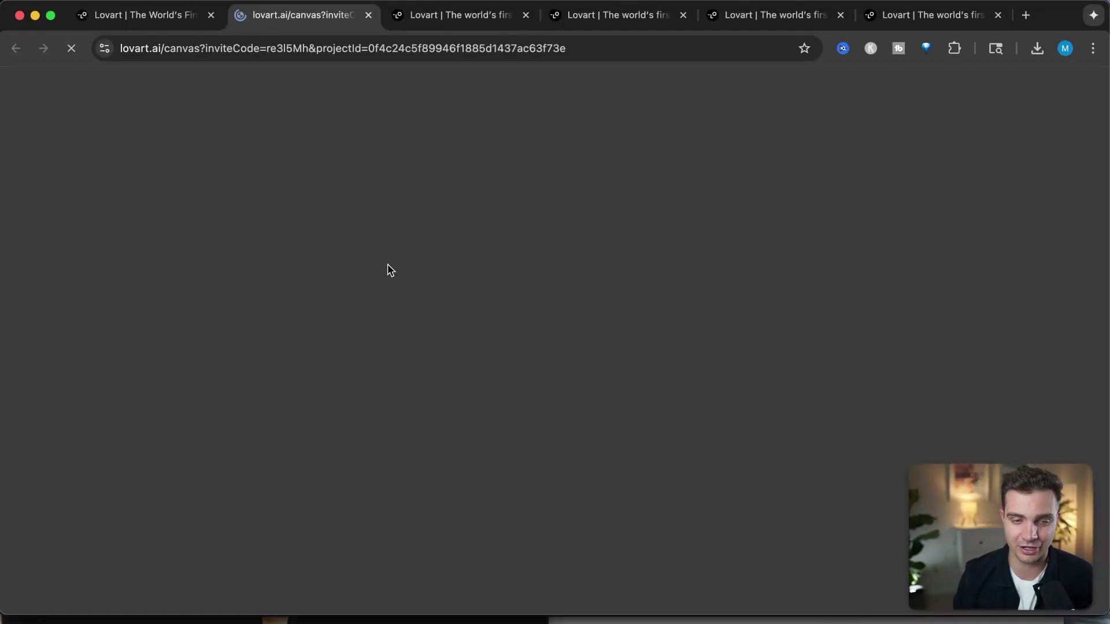